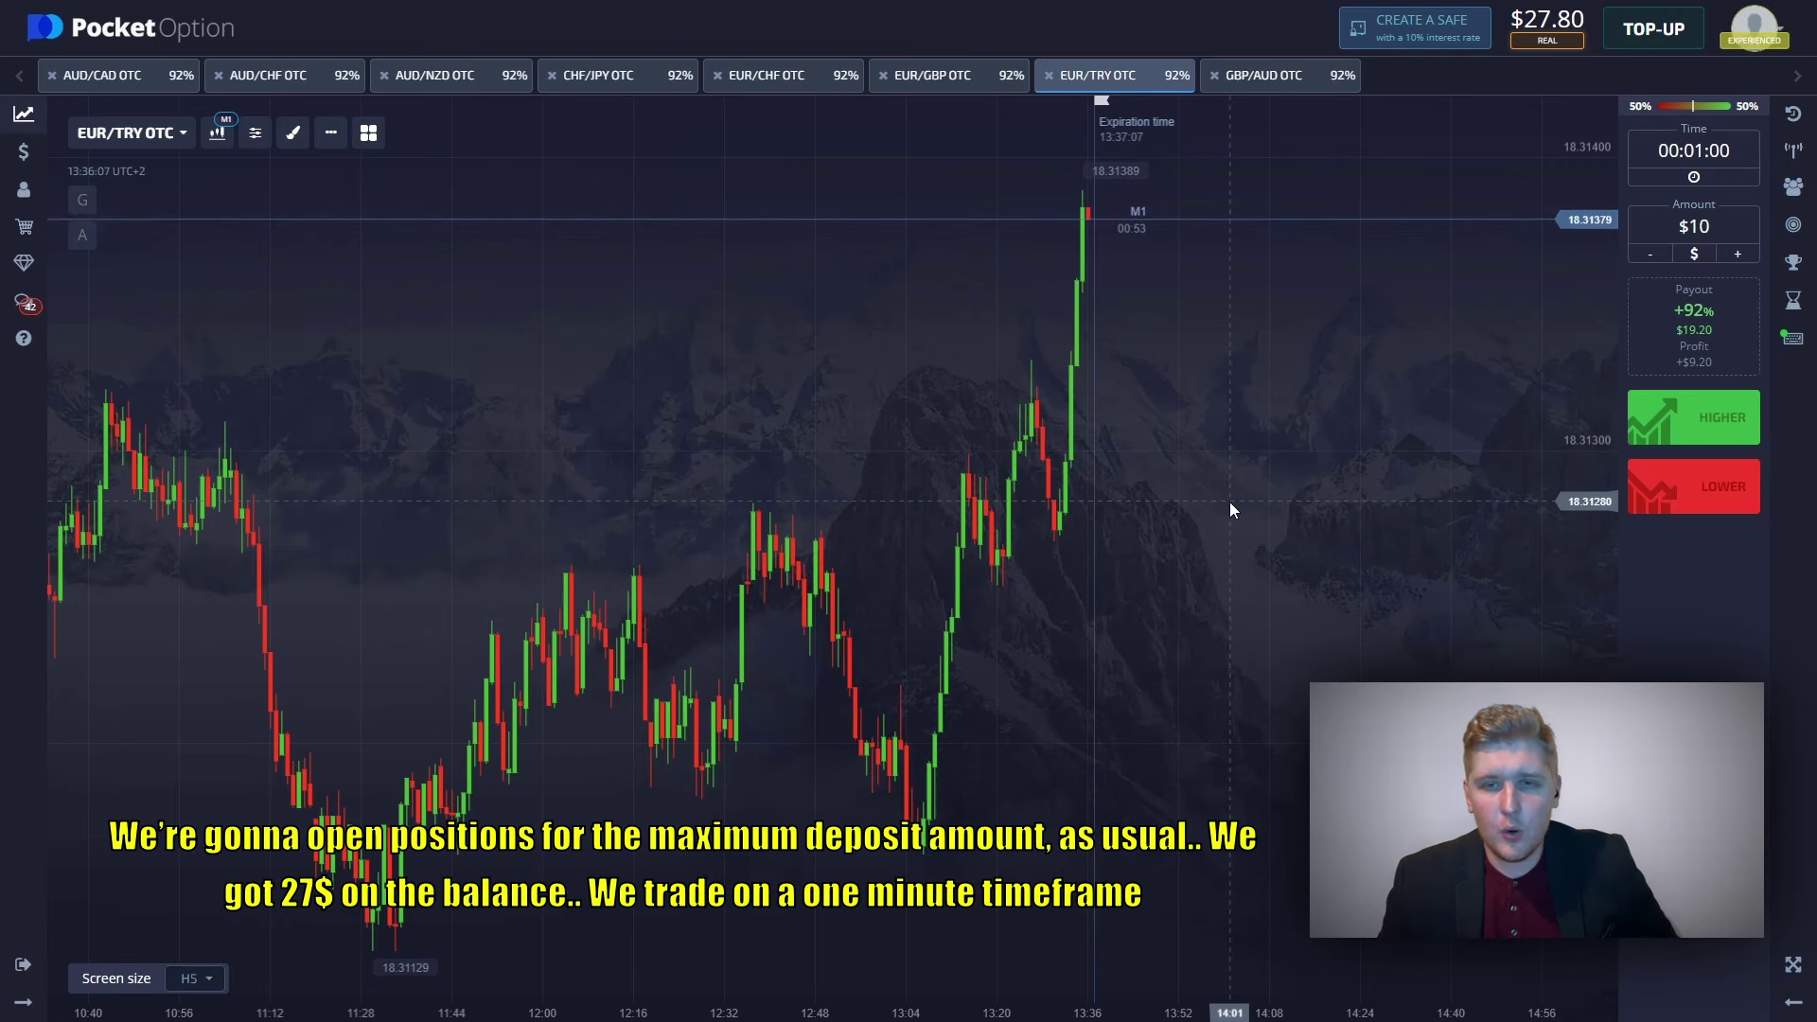
# - Set the trade amount to $27
pyautogui.click(1725, 232)
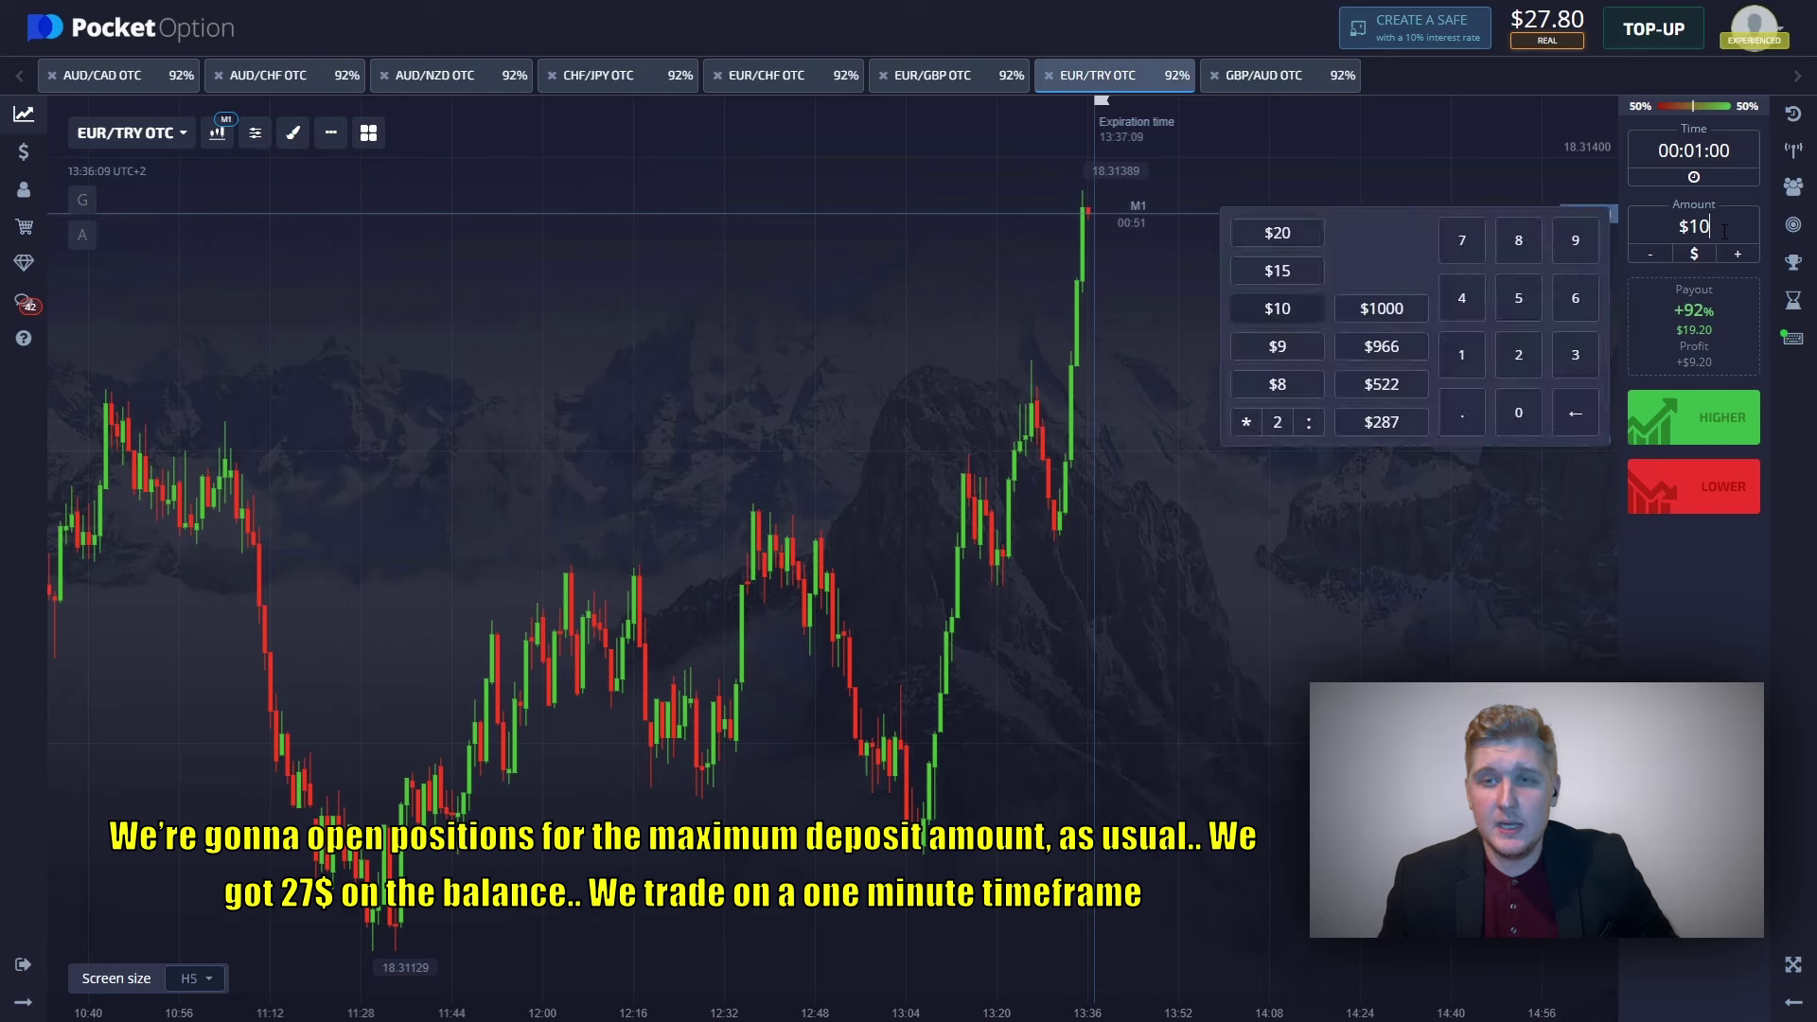
pyautogui.press('BackSpace')
pyautogui.press('BackSpace')
pyautogui.write('27')
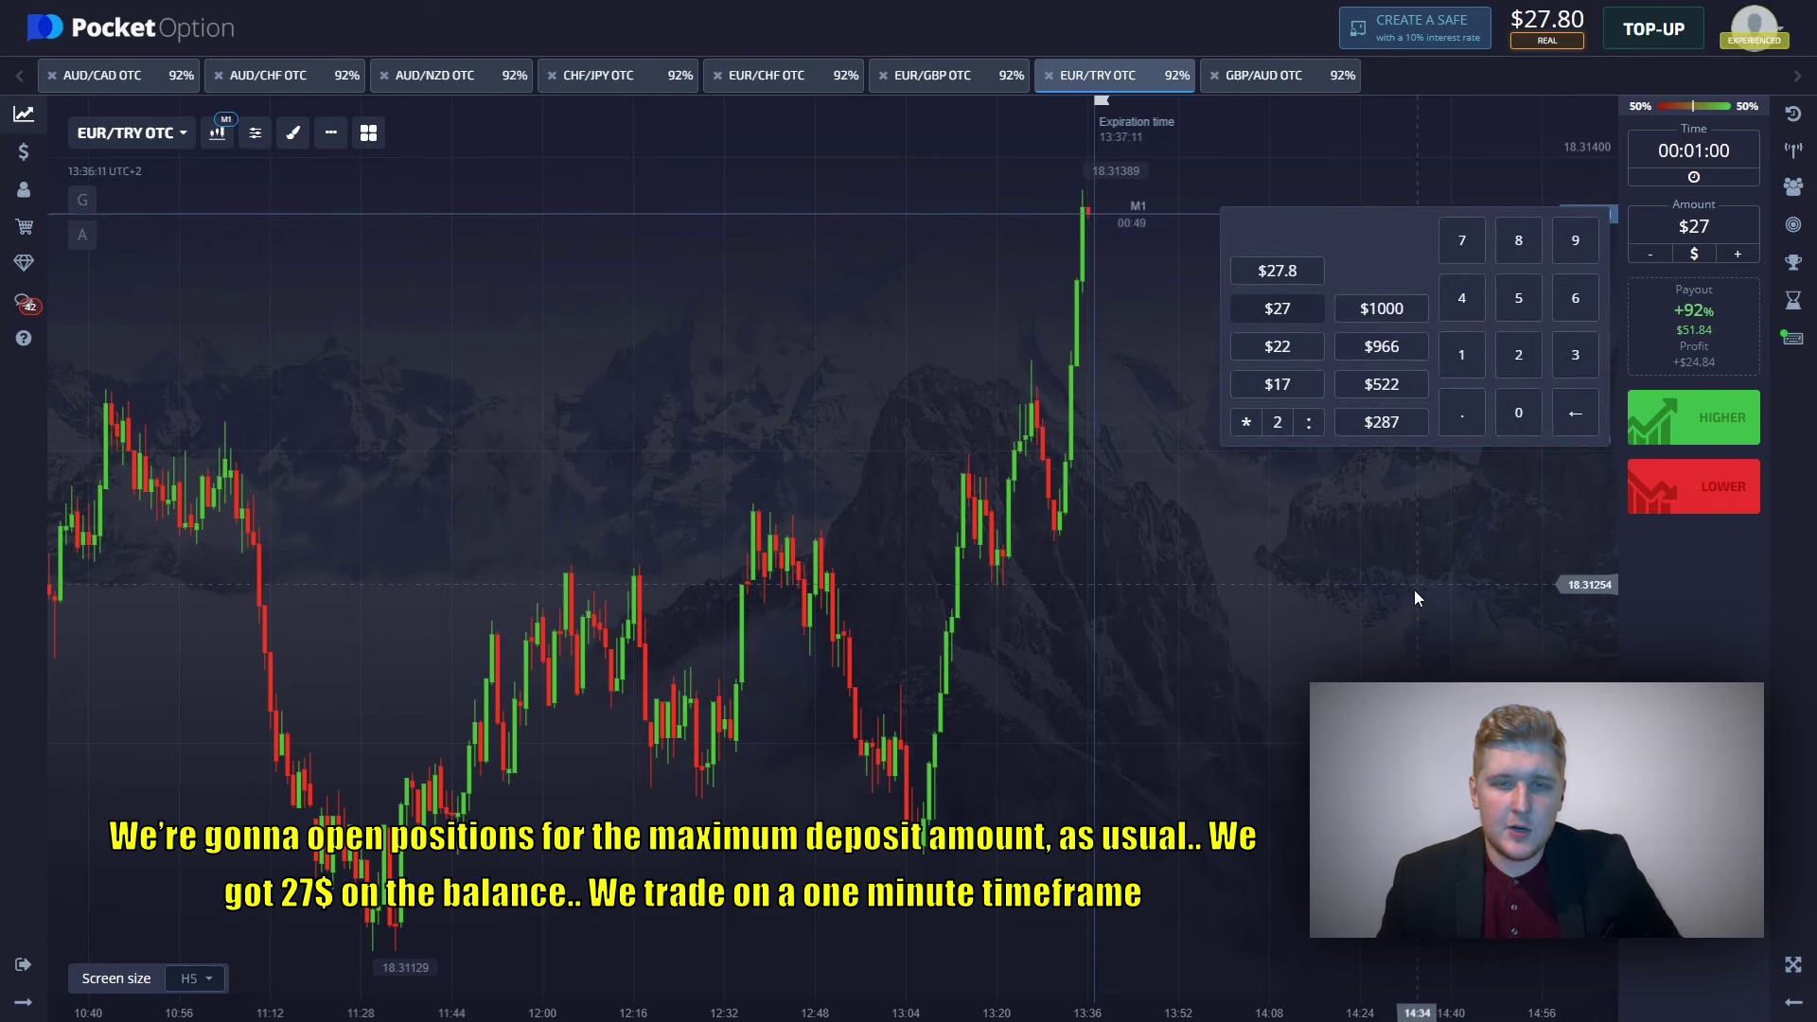
pyautogui.click(1410, 587)
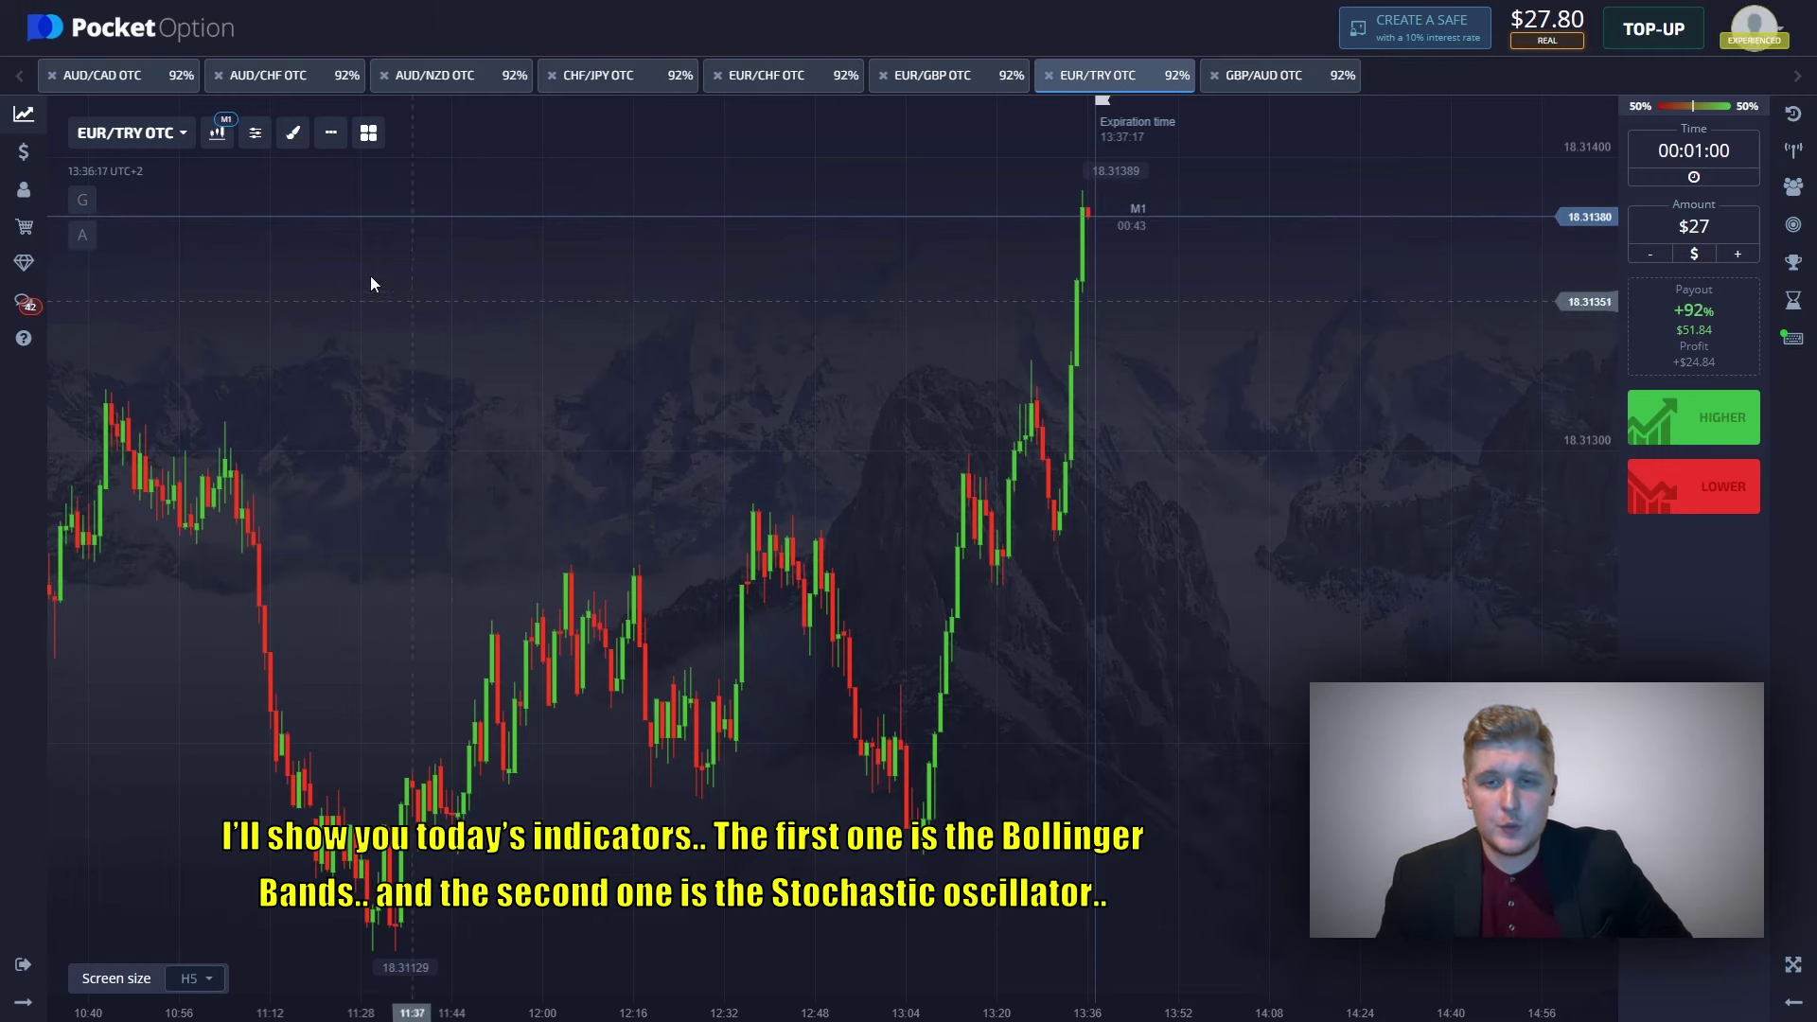
# - Add Bollinger Bands and the Stochastic Oscillator indicators to the EUR/TRY OTC chart
pyautogui.click(257, 135)
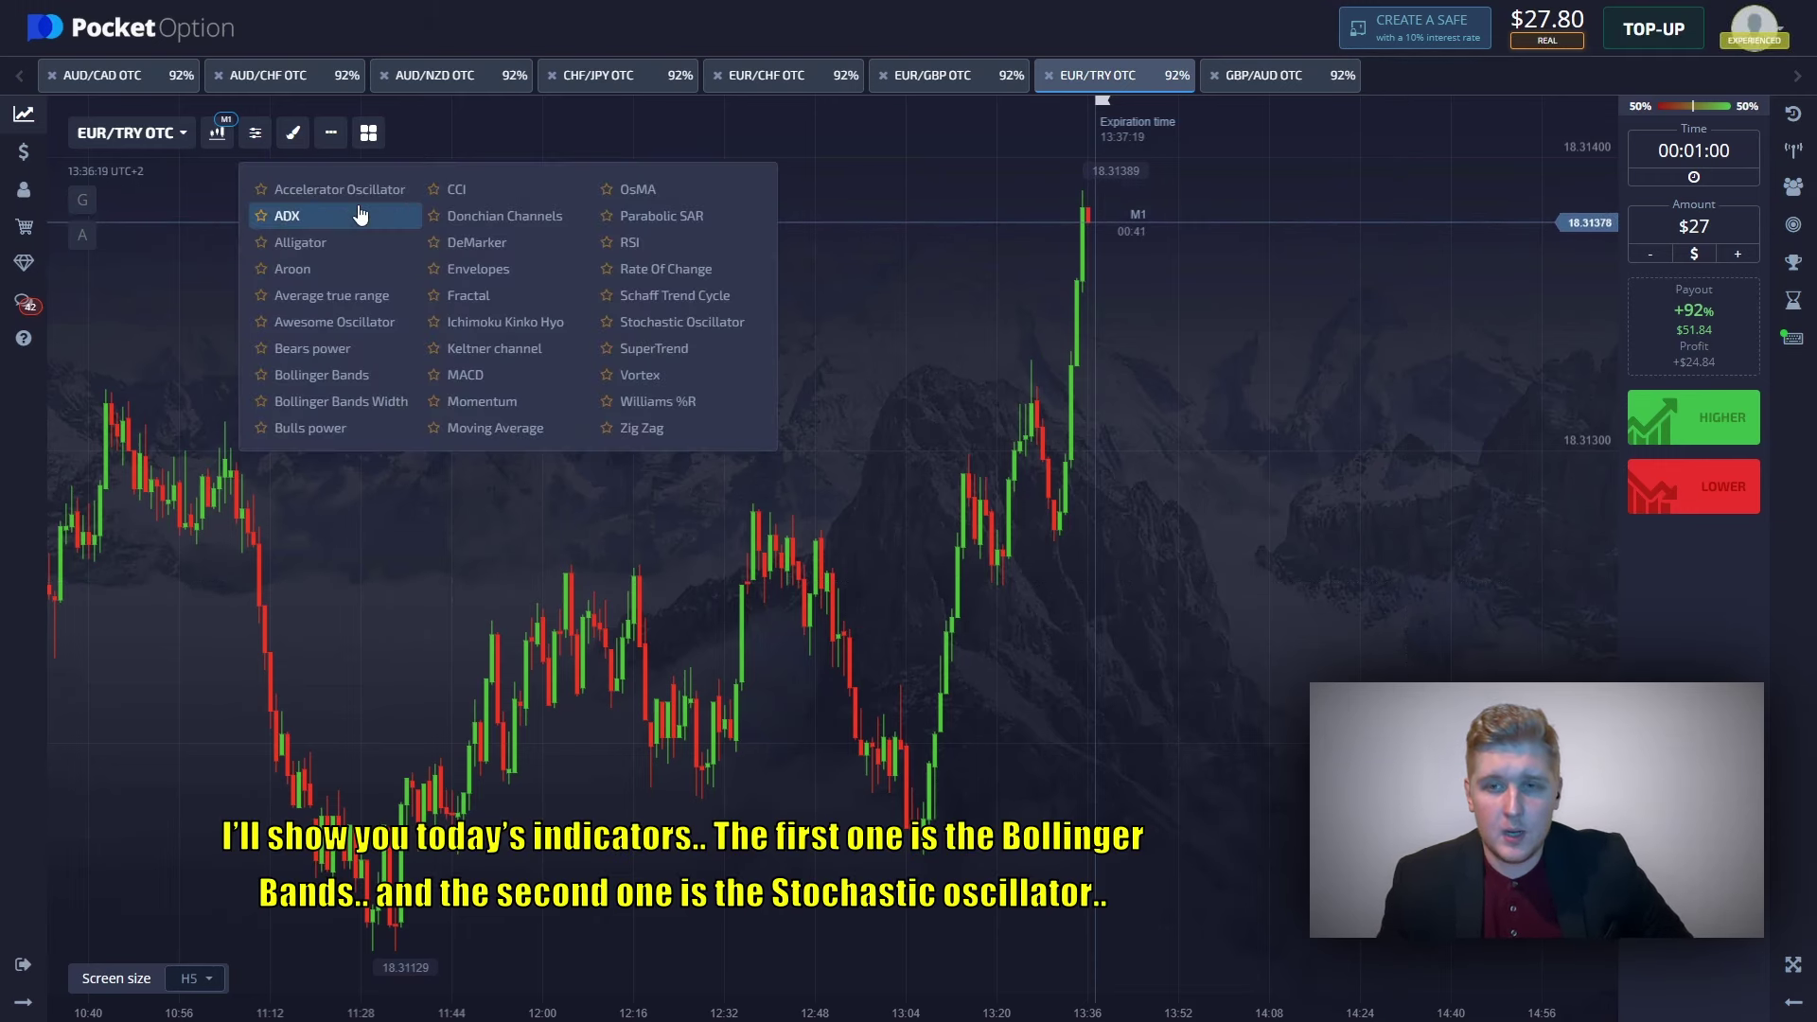
pyautogui.click(357, 377)
pyautogui.click(1331, 559)
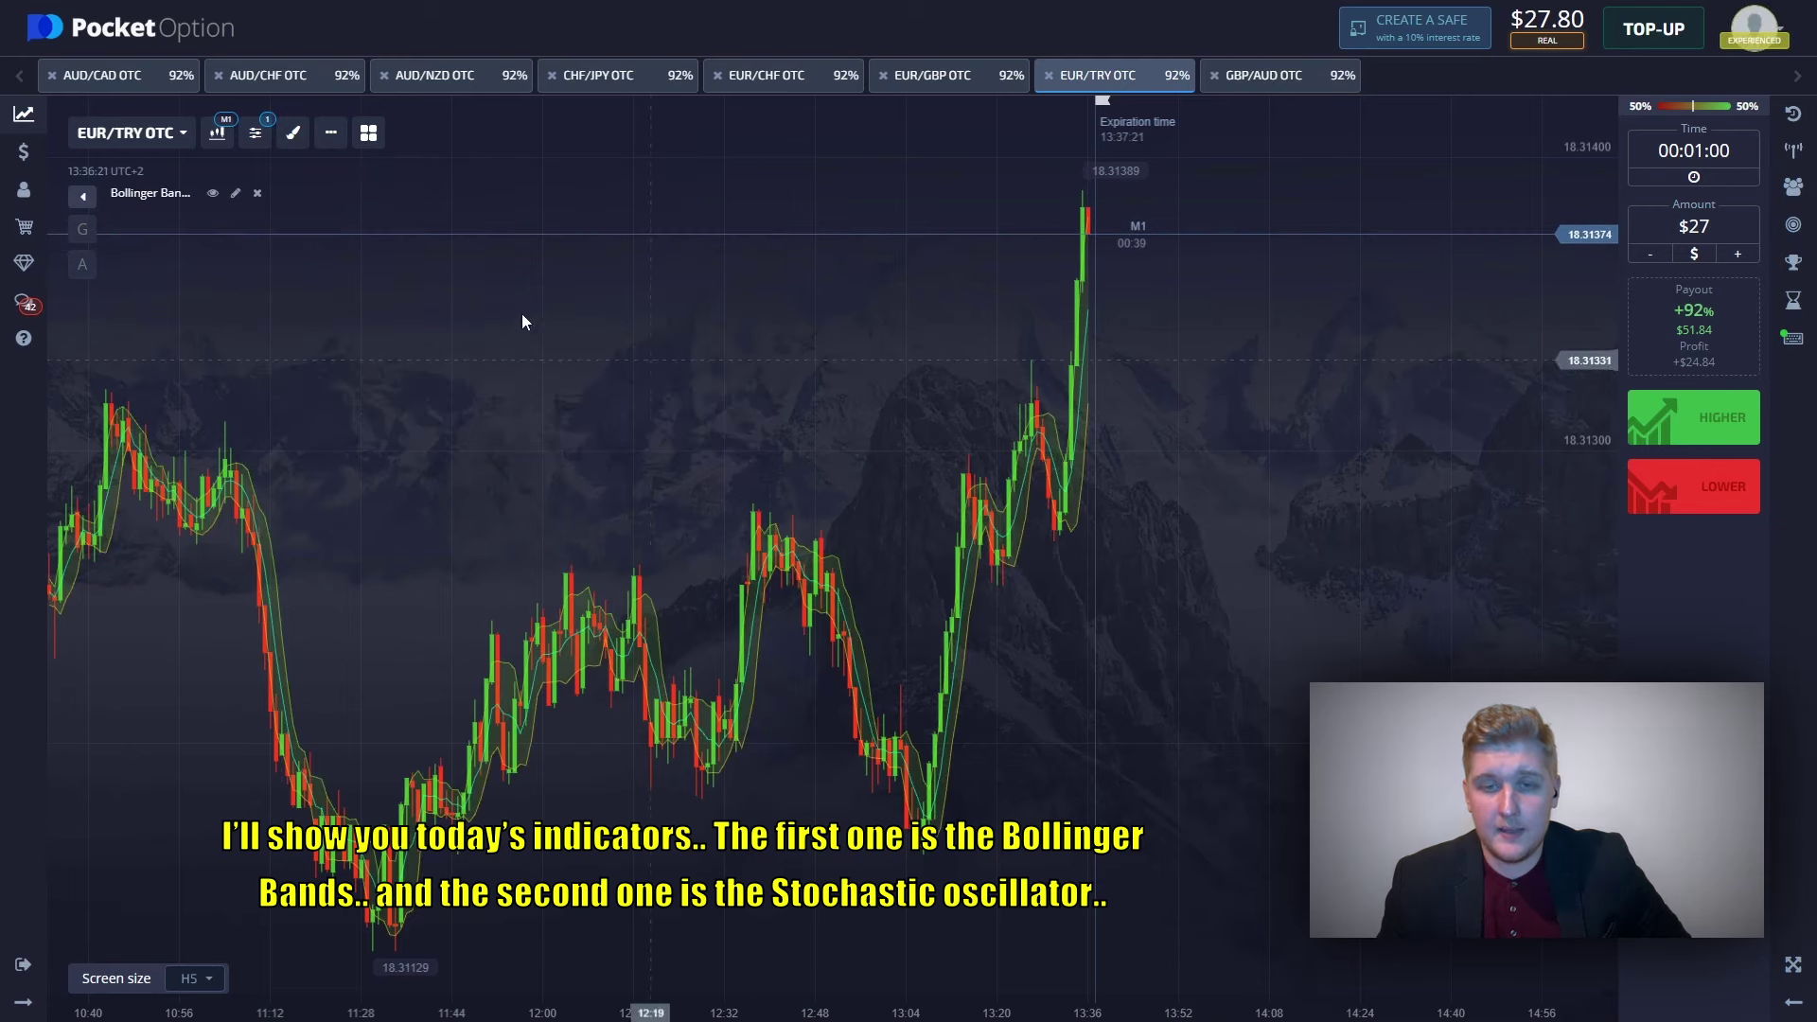
pyautogui.click(256, 133)
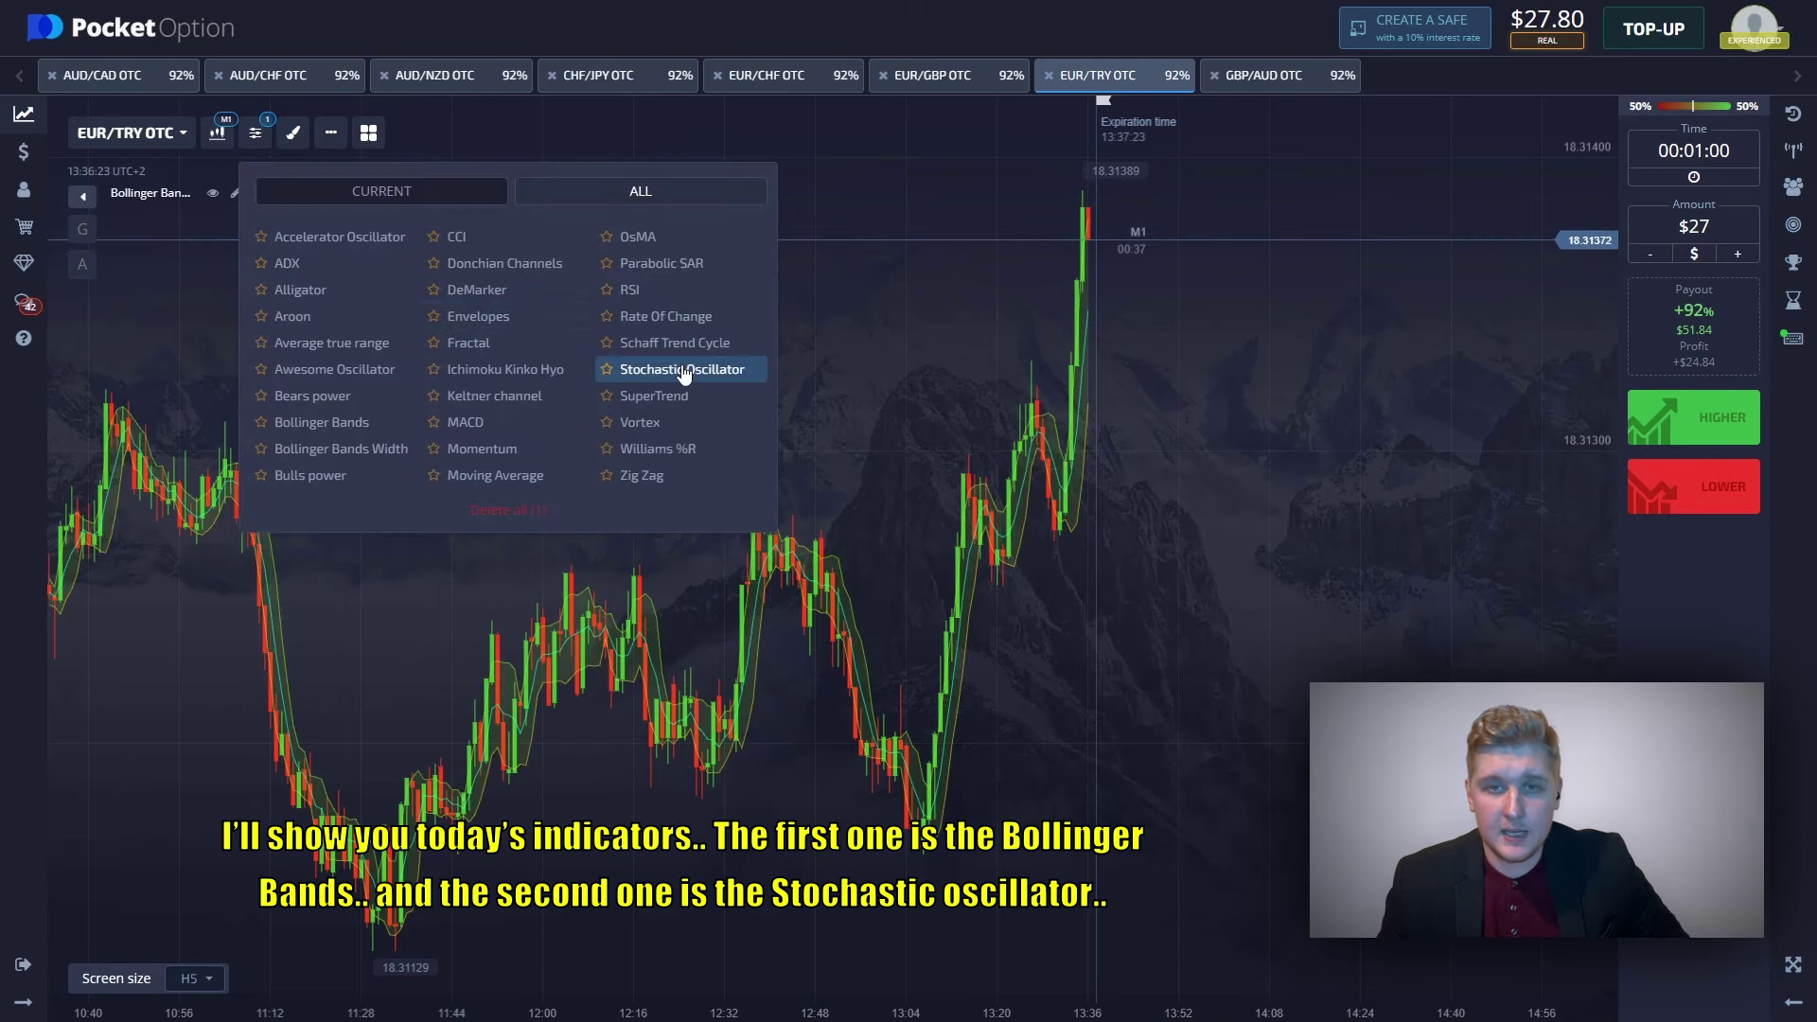
pyautogui.click(681, 369)
pyautogui.click(918, 369)
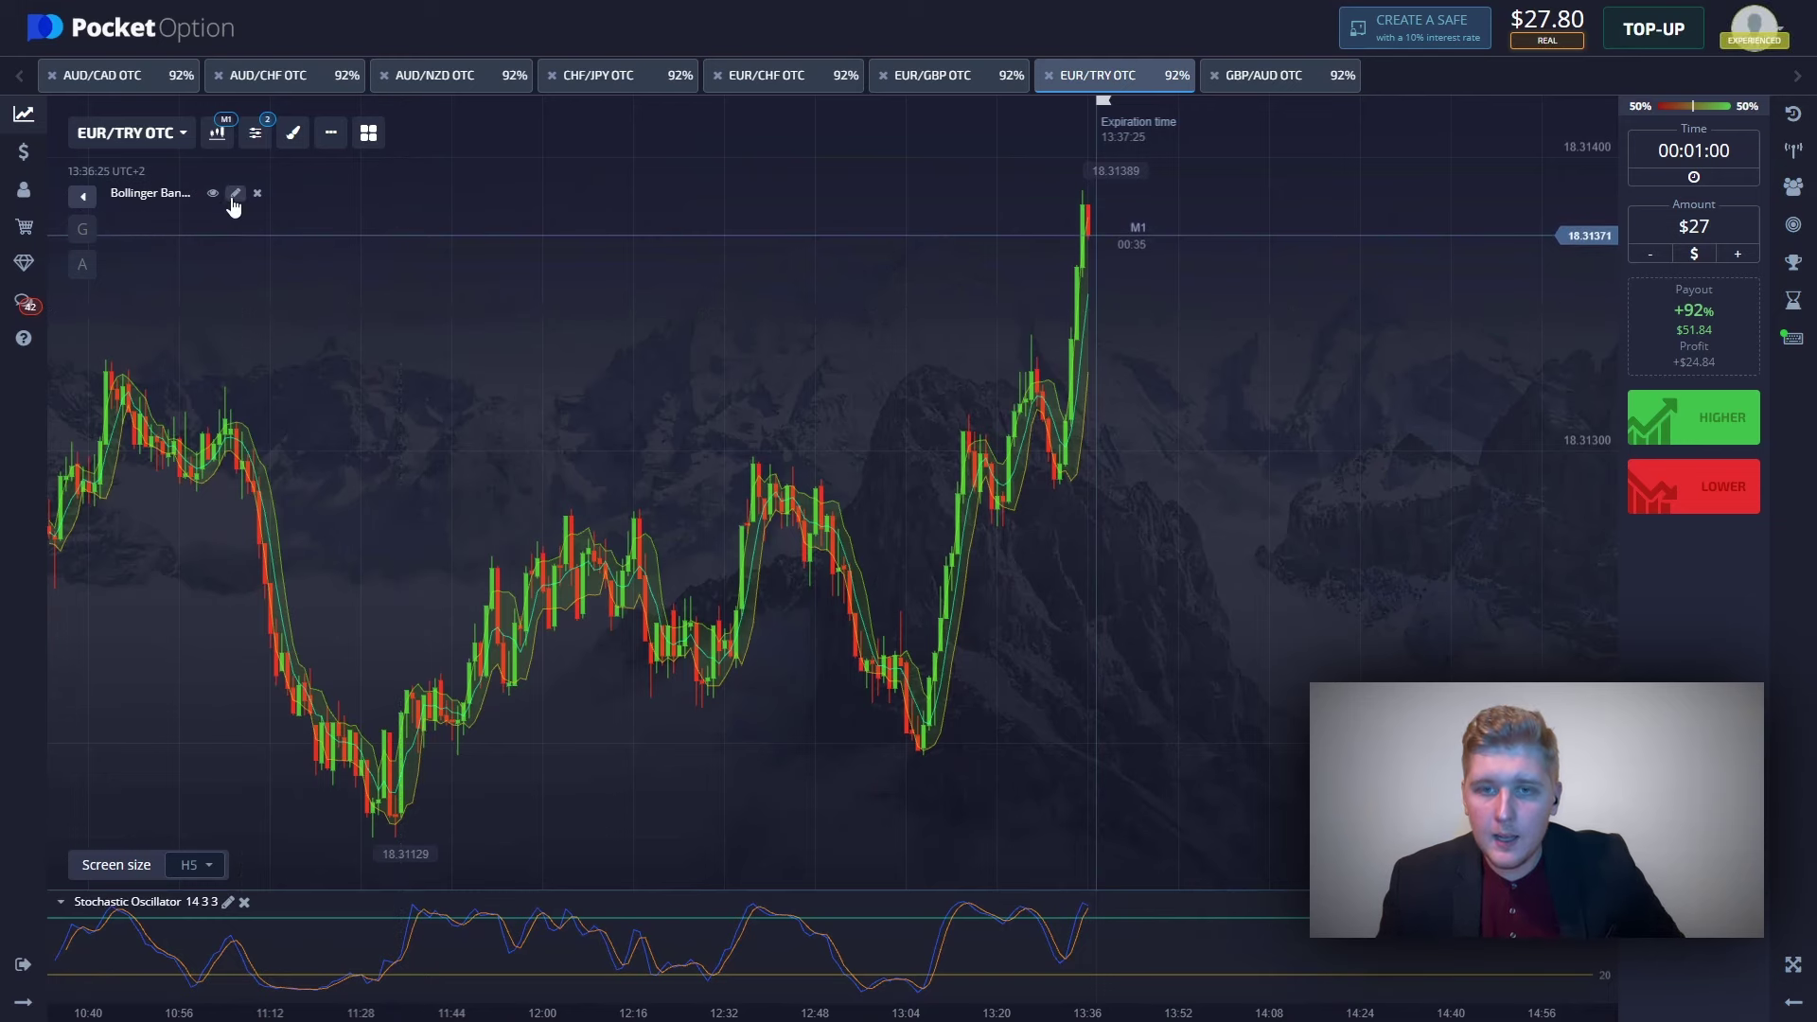
# - Set Bollinger Bands to period 13 and deviation 2 and save
pyautogui.click(236, 194)
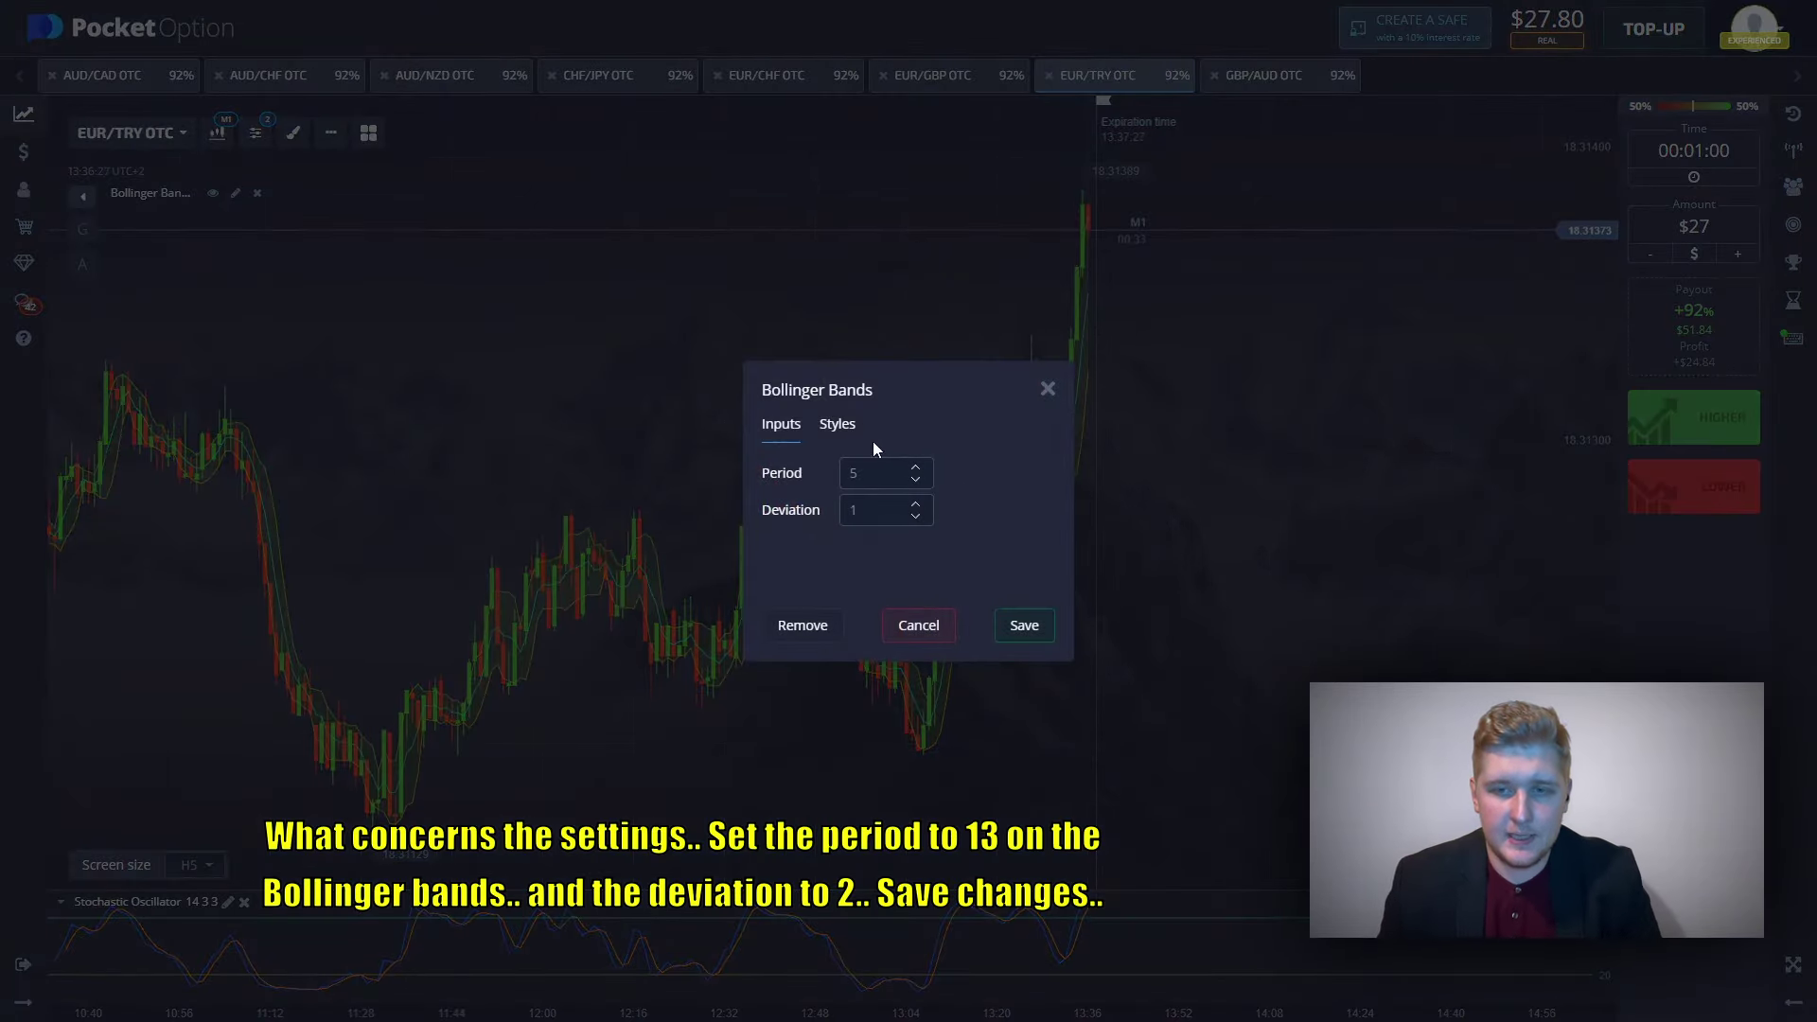
pyautogui.write('13')
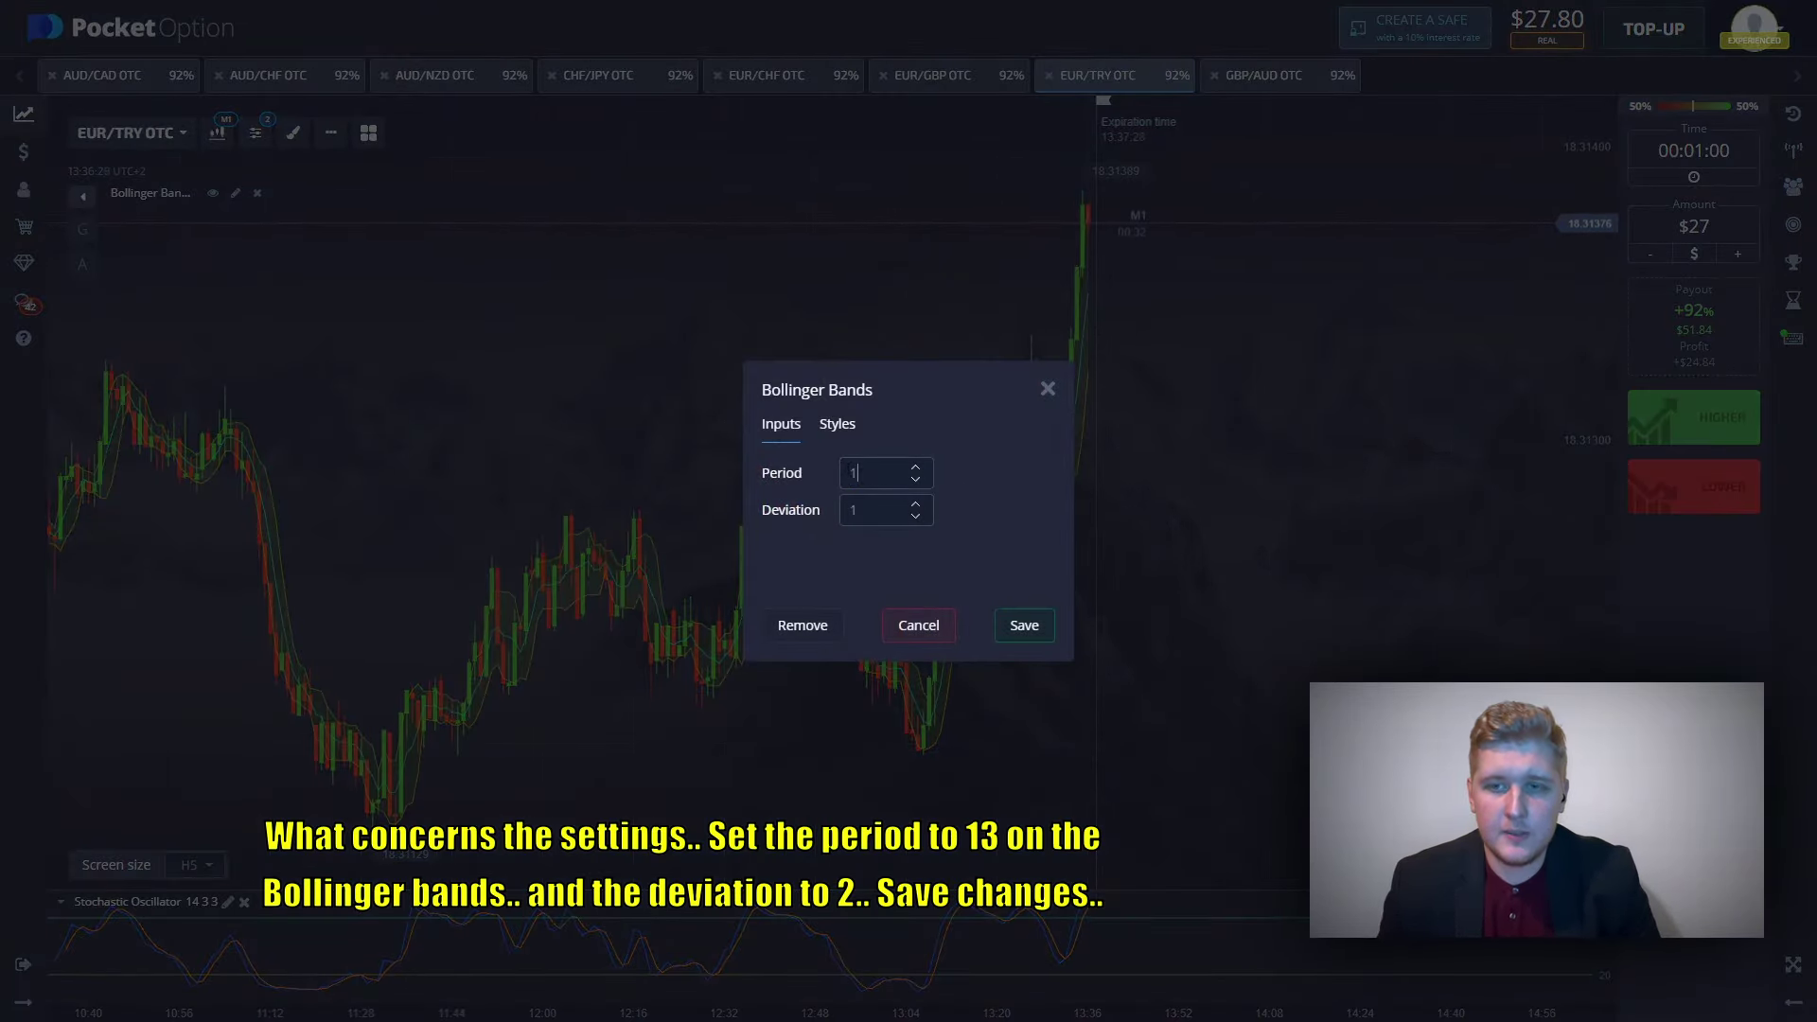
pyautogui.click(880, 510)
pyautogui.write('2')
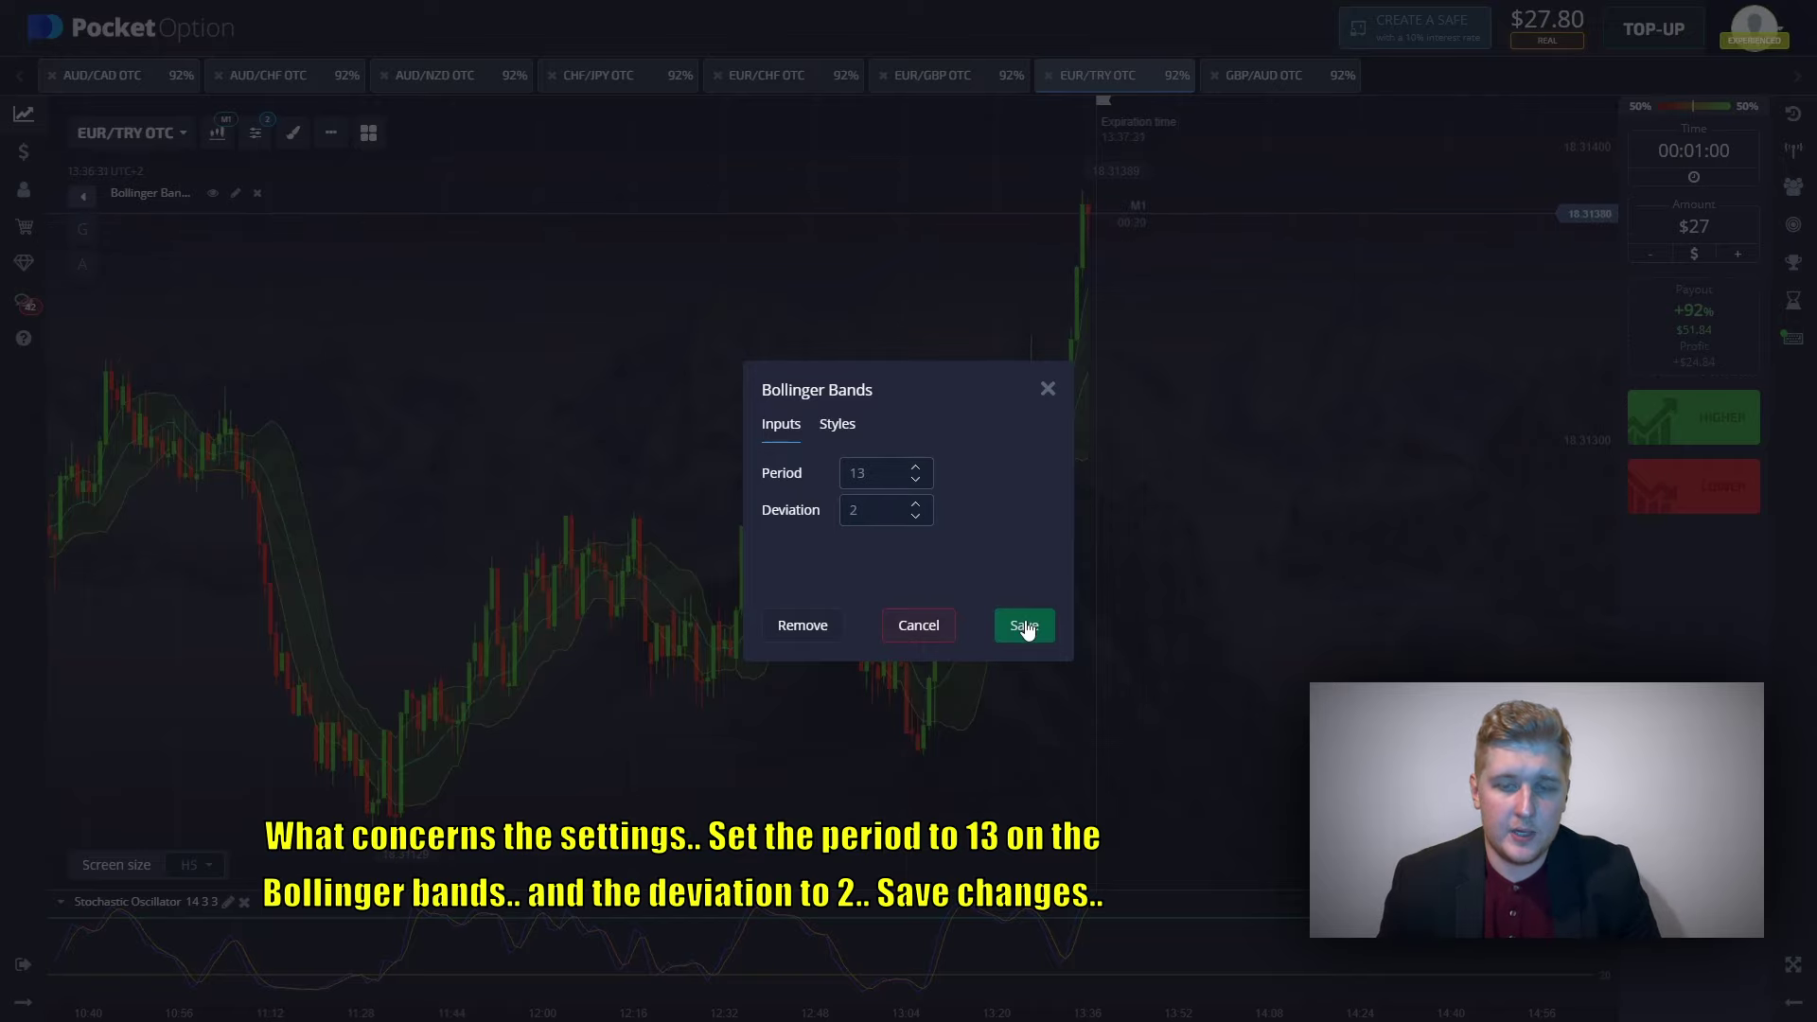
pyautogui.click(1027, 624)
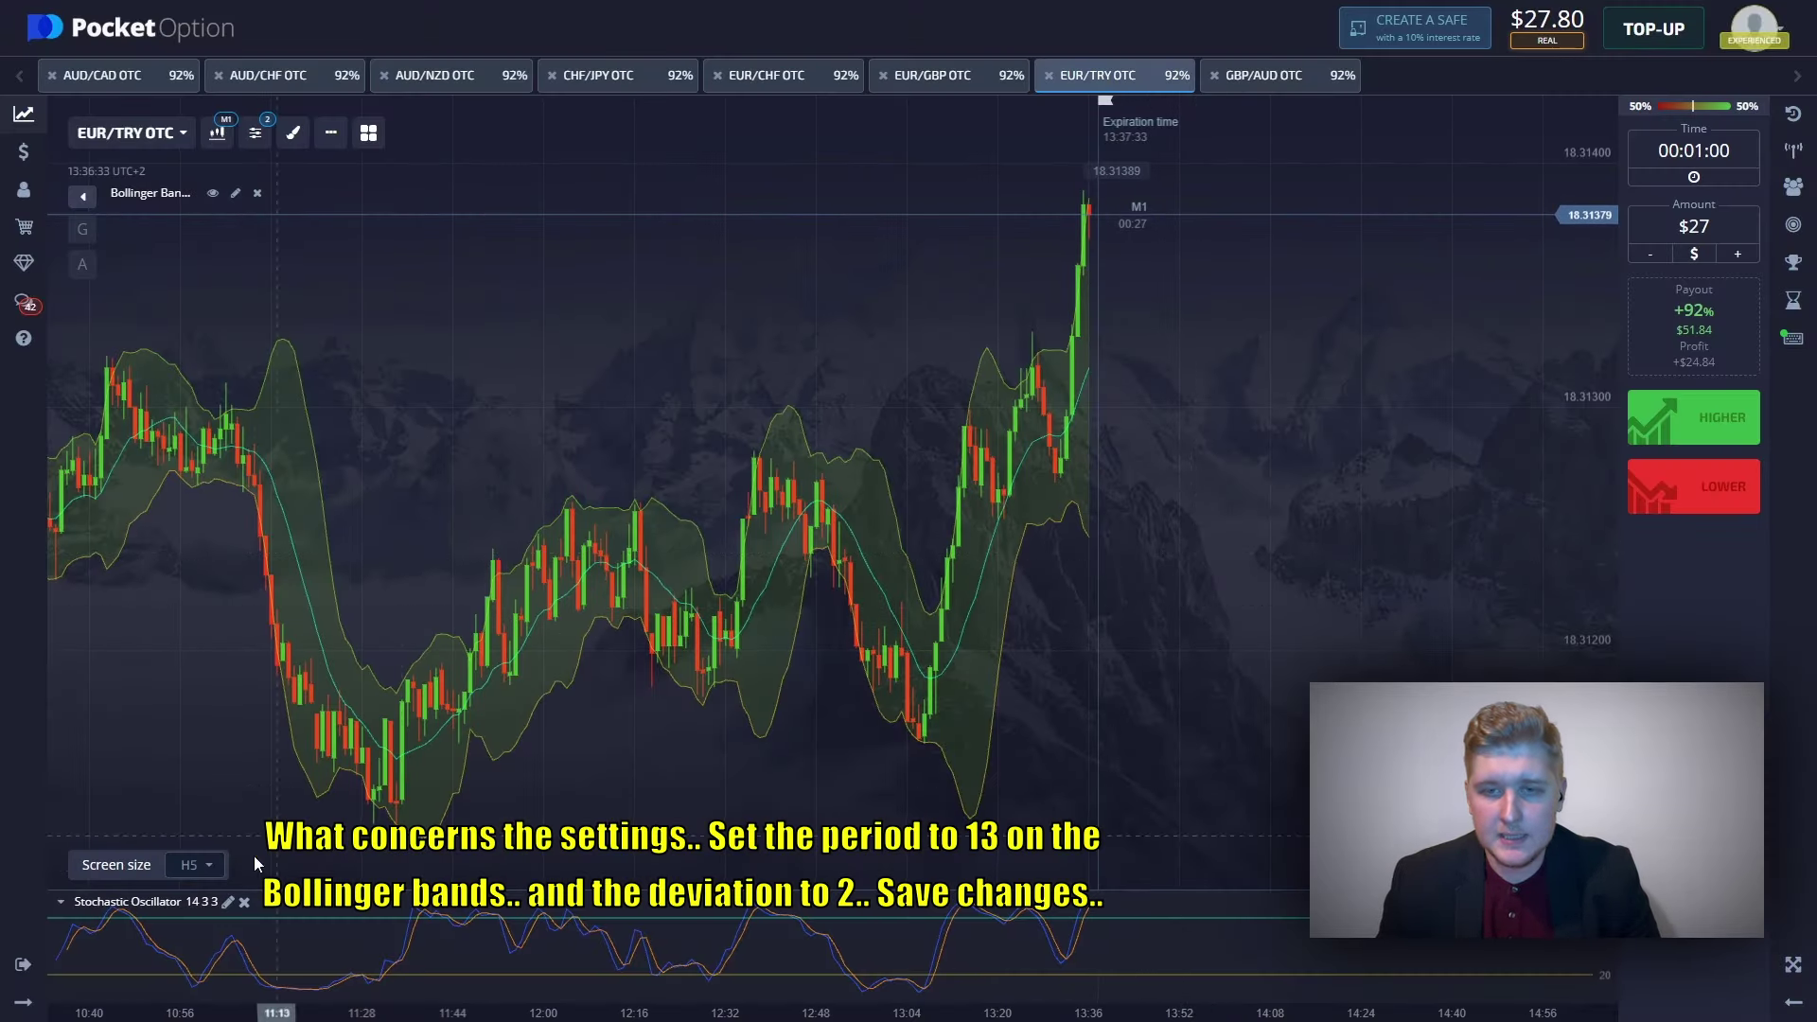
# - Set the Stochastic to %K period 20 with levels 70 and 30 and save
pyautogui.click(227, 902)
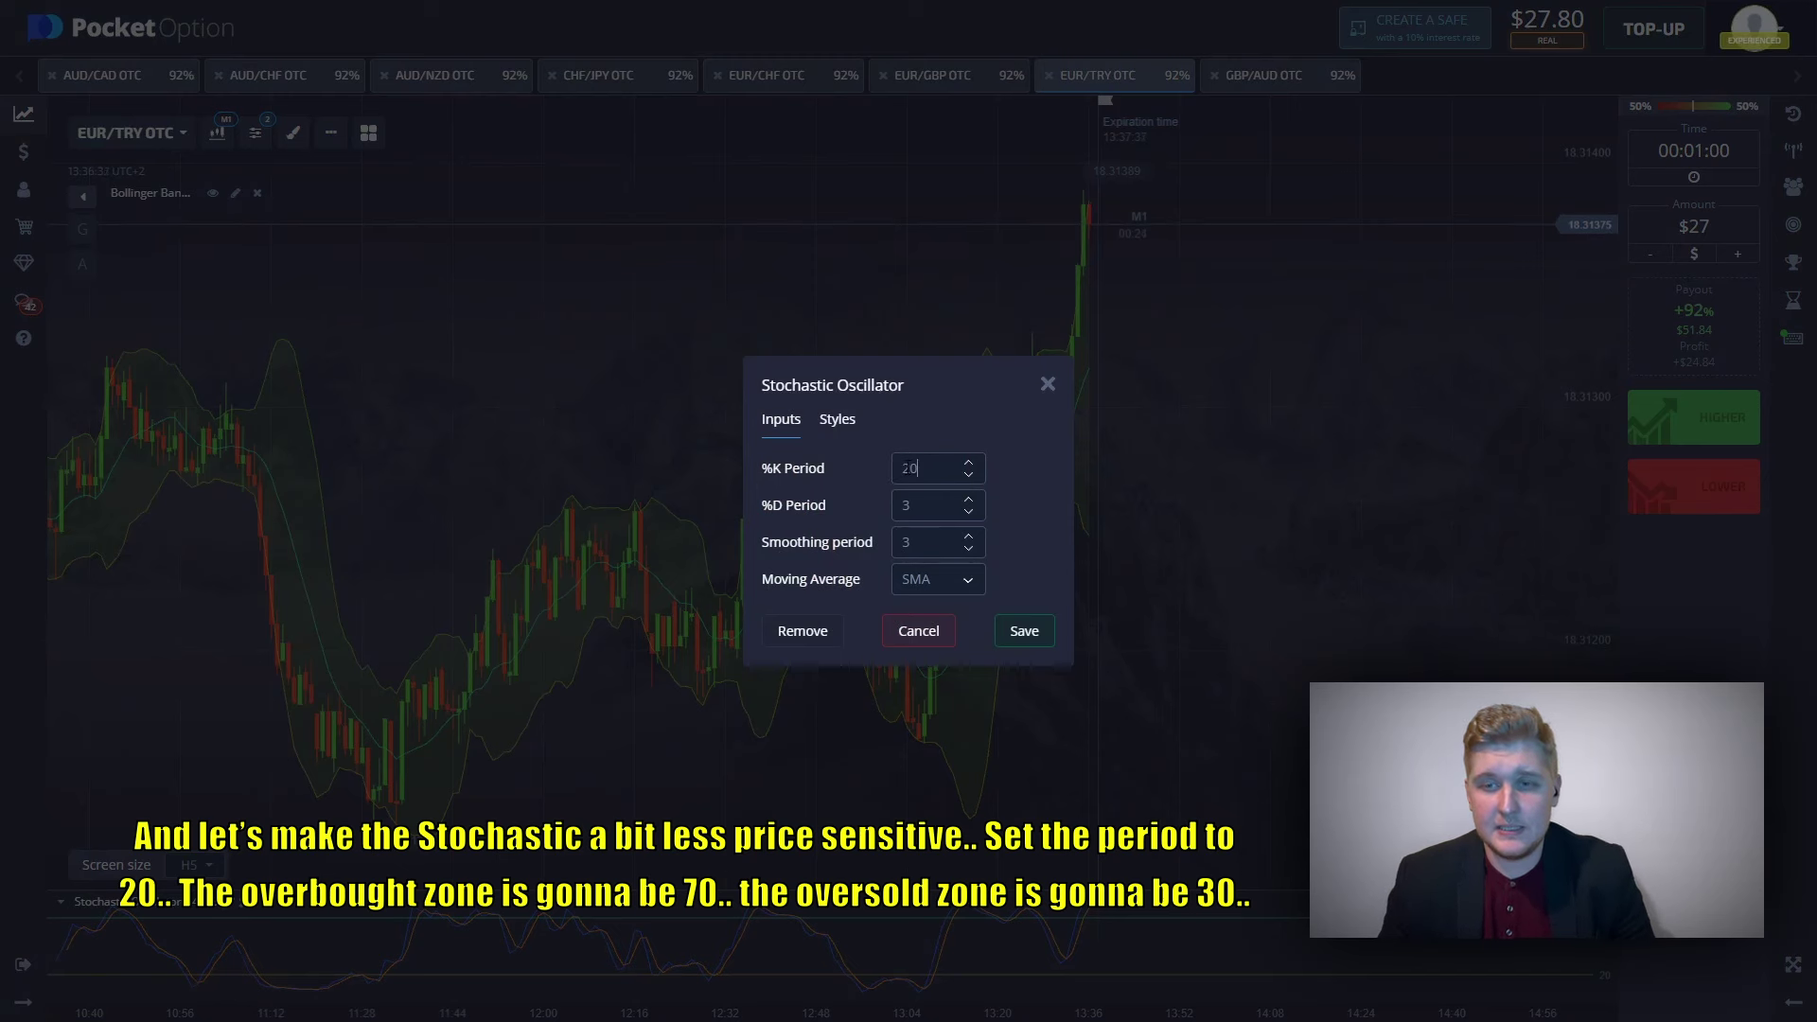
pyautogui.click(836, 422)
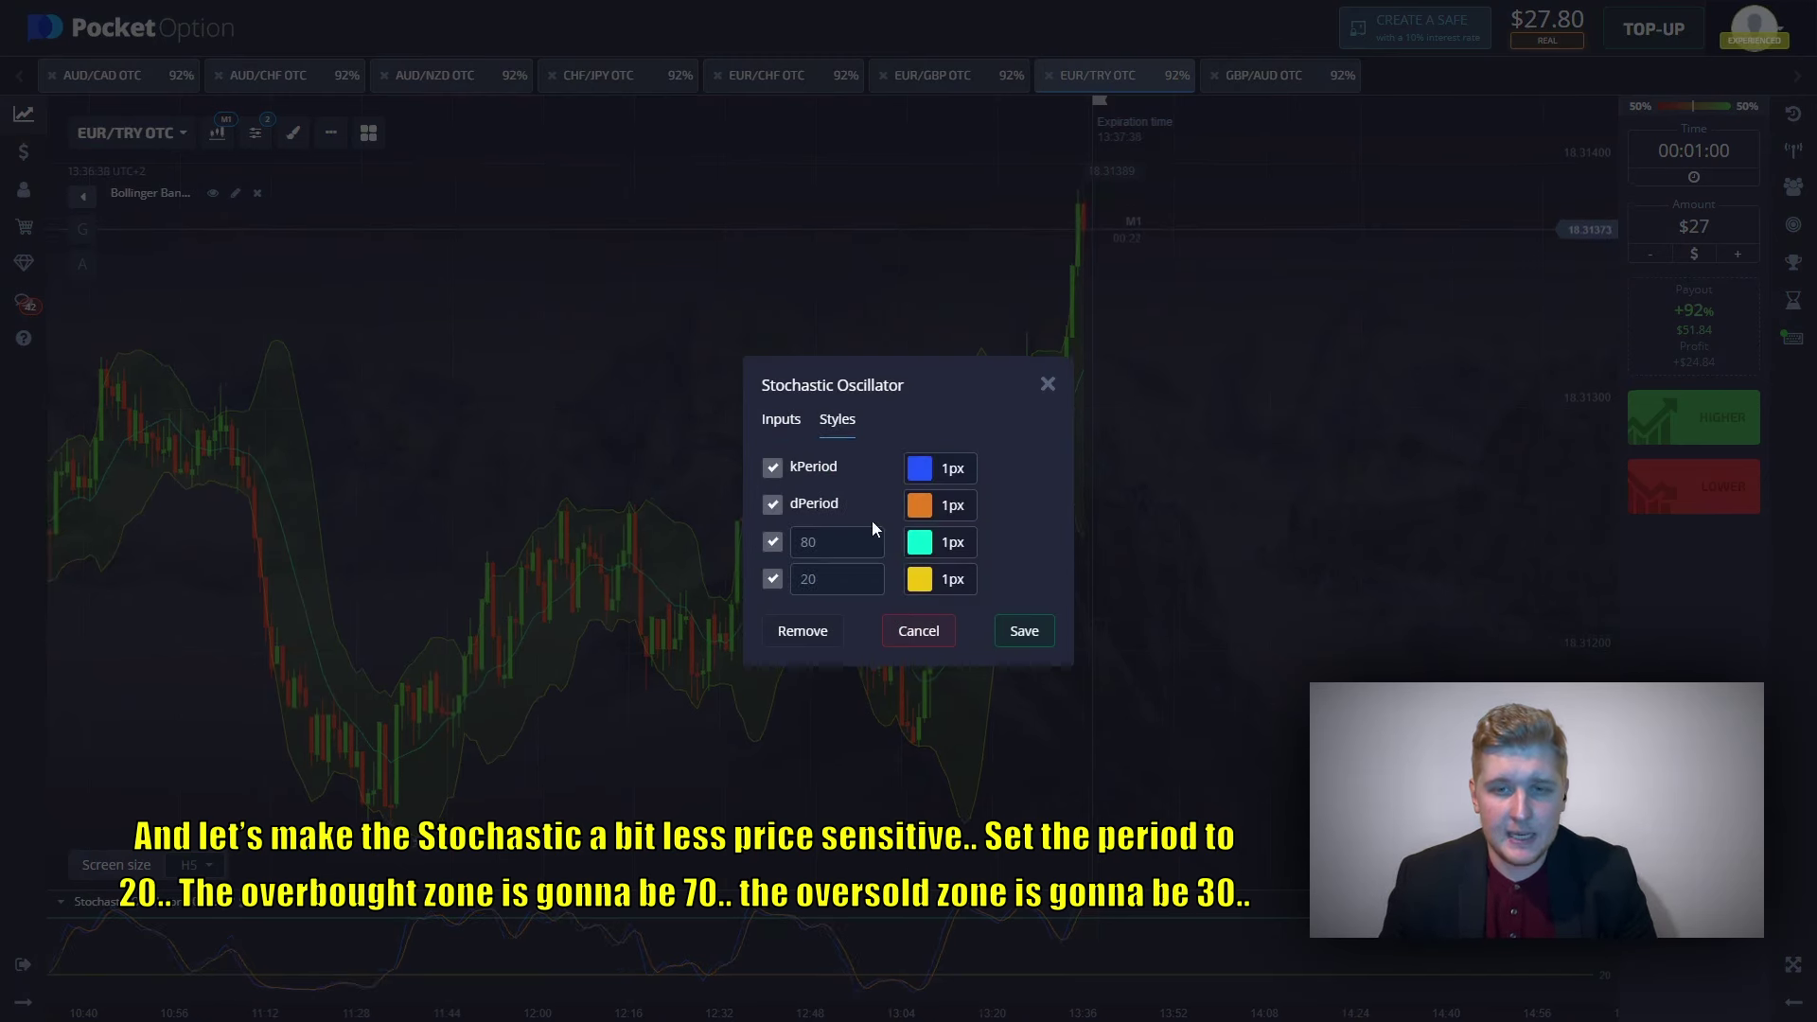
pyautogui.doubleClick(800, 542)
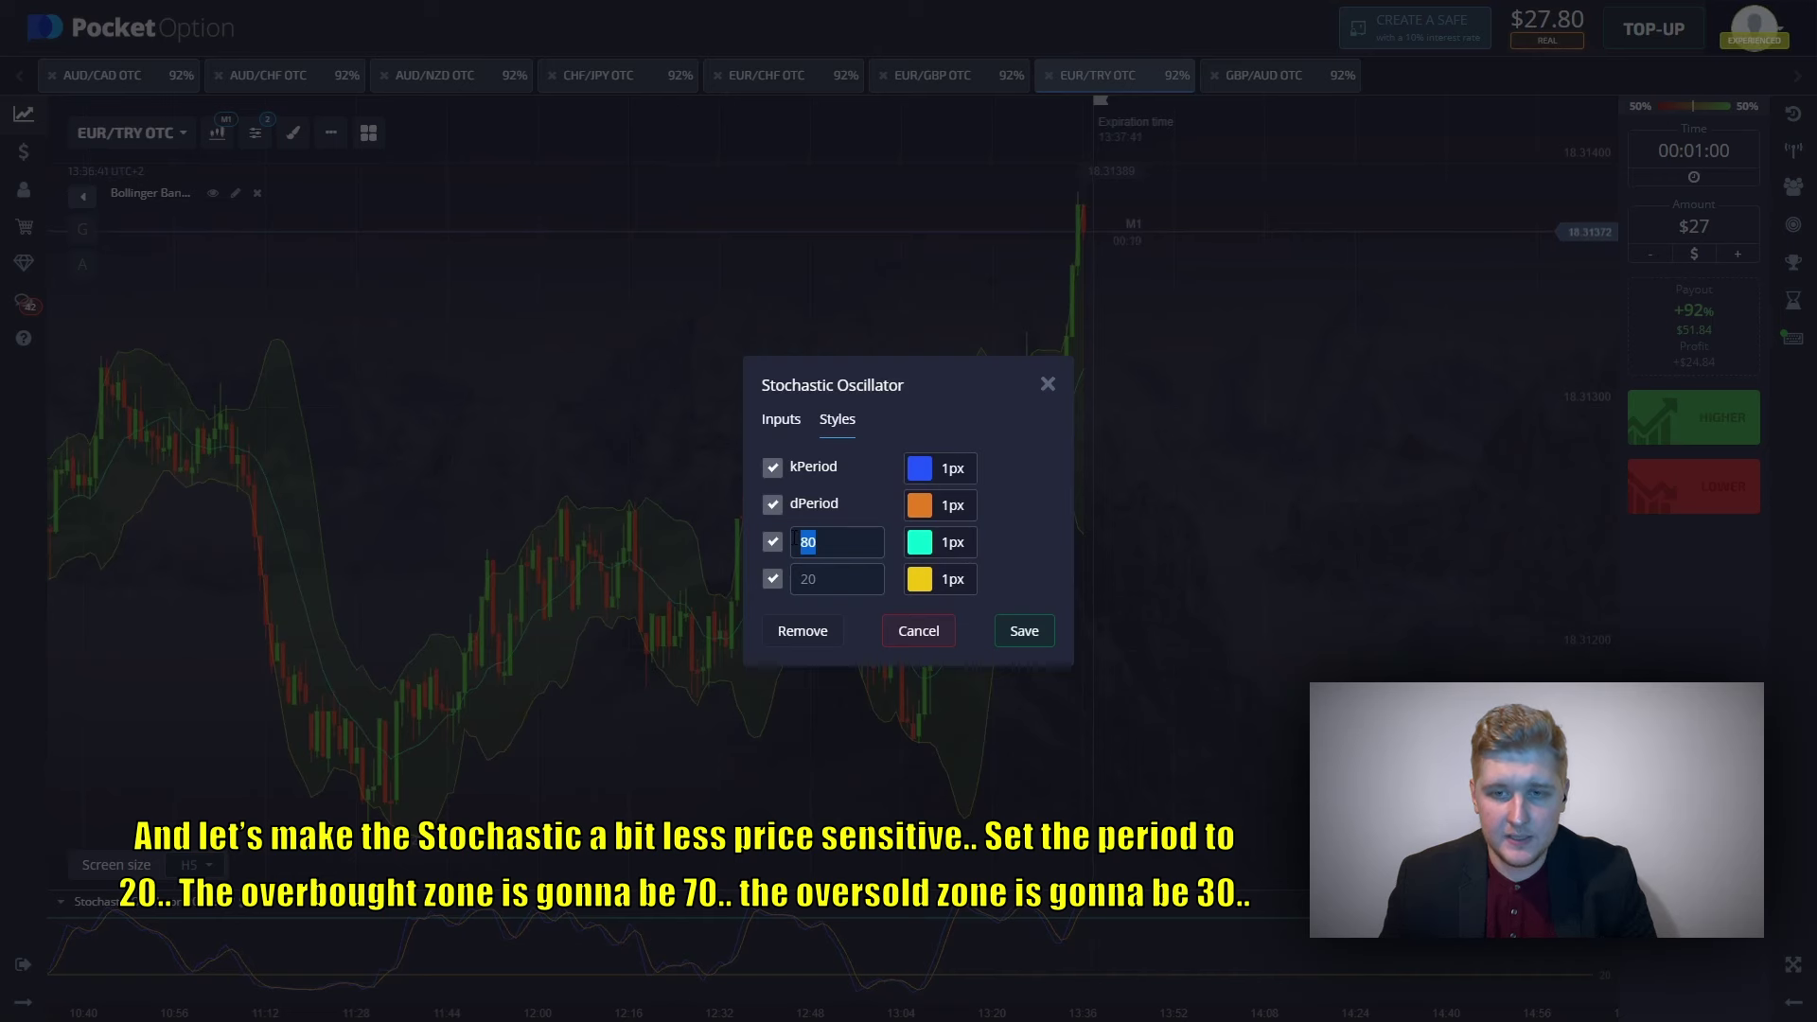
pyautogui.write('7')
pyautogui.doubleClick(808, 578)
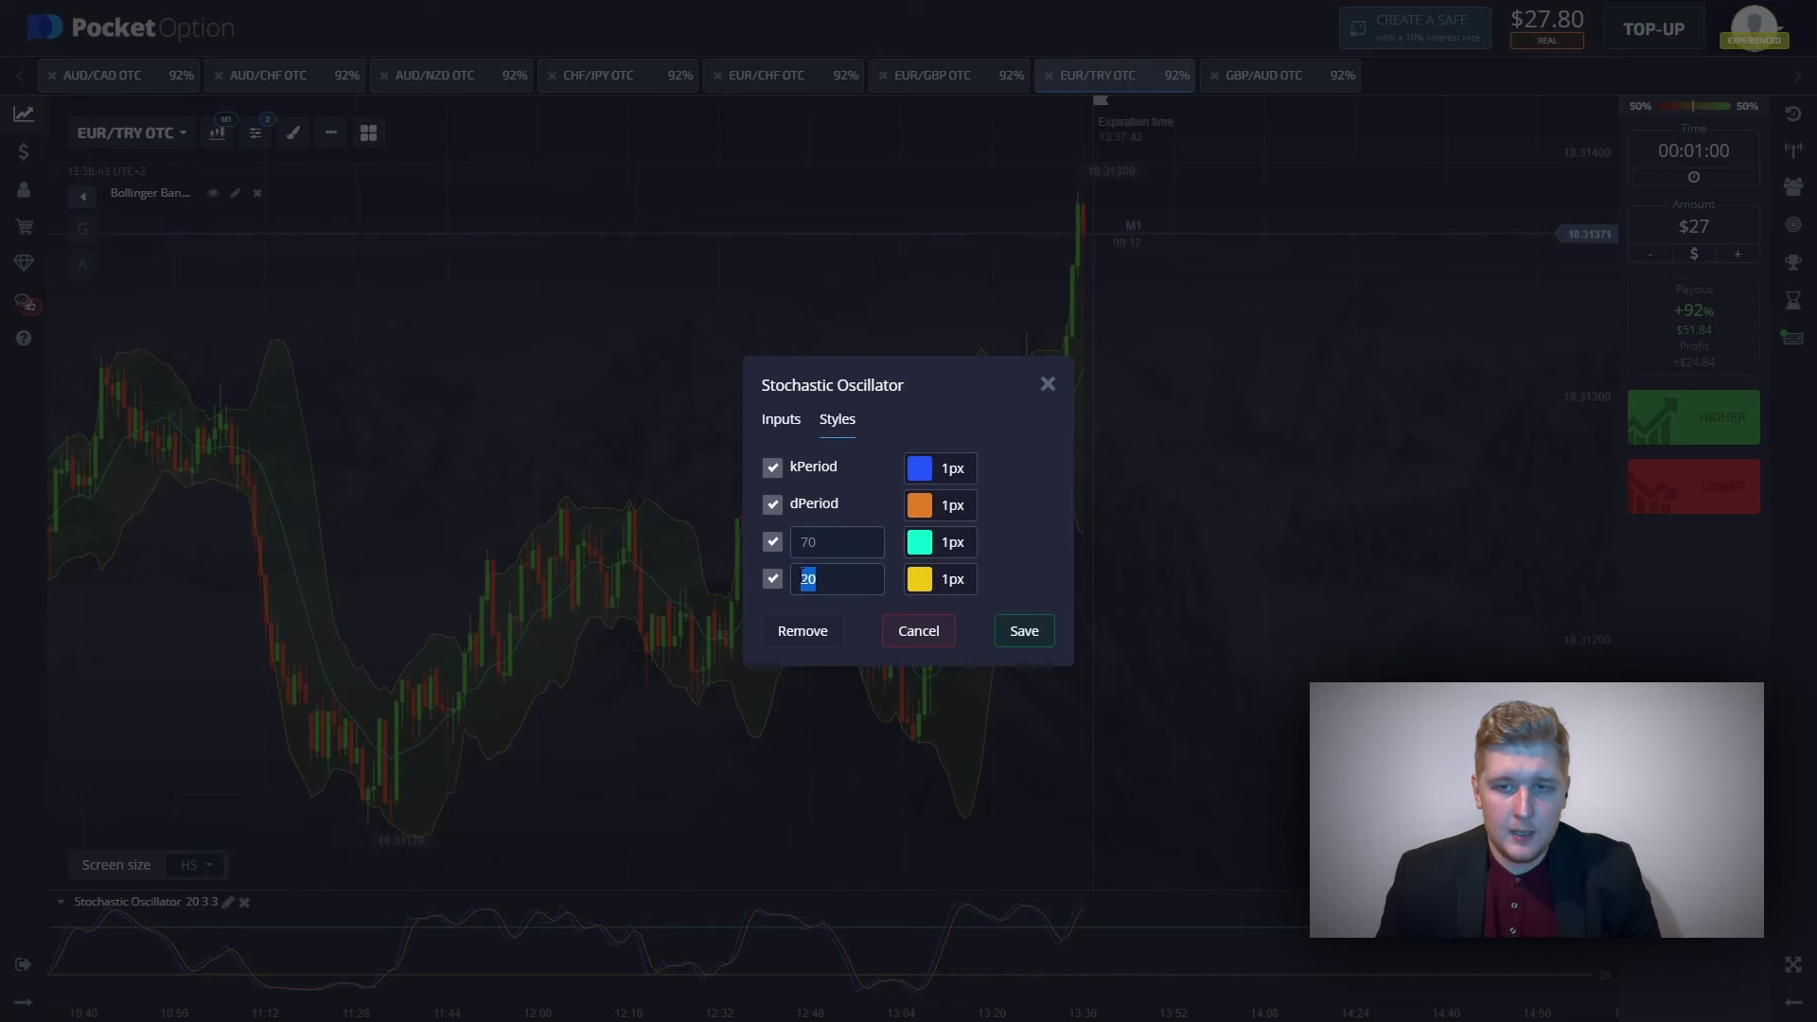
pyautogui.click(1024, 630)
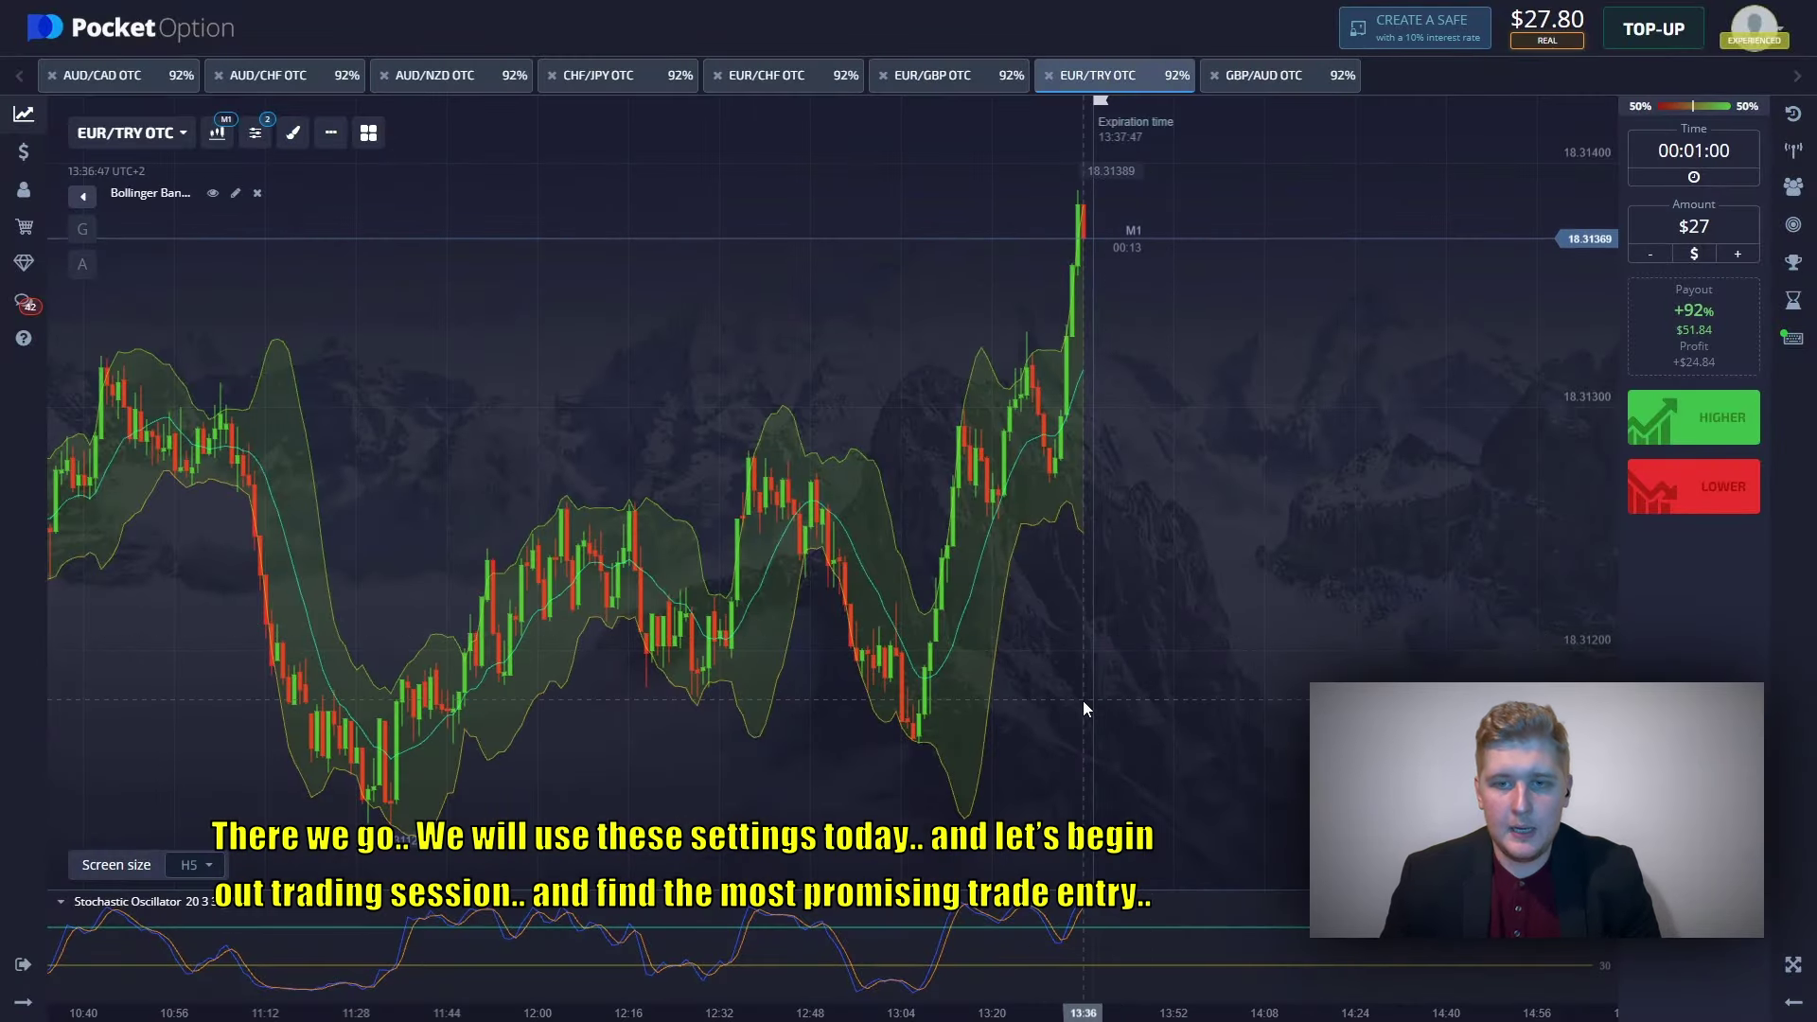
# - Browse the GBP/AUD, AUD/NZD, AUD/CAD and AUD/CHF OTC charts, viewing earlier AUD/NZD candles
pyautogui.moveTo(885, 716)
pyautogui.mouseDown()
pyautogui.moveTo(985, 701)
pyautogui.moveTo(892, 702)
pyautogui.mouseUp()
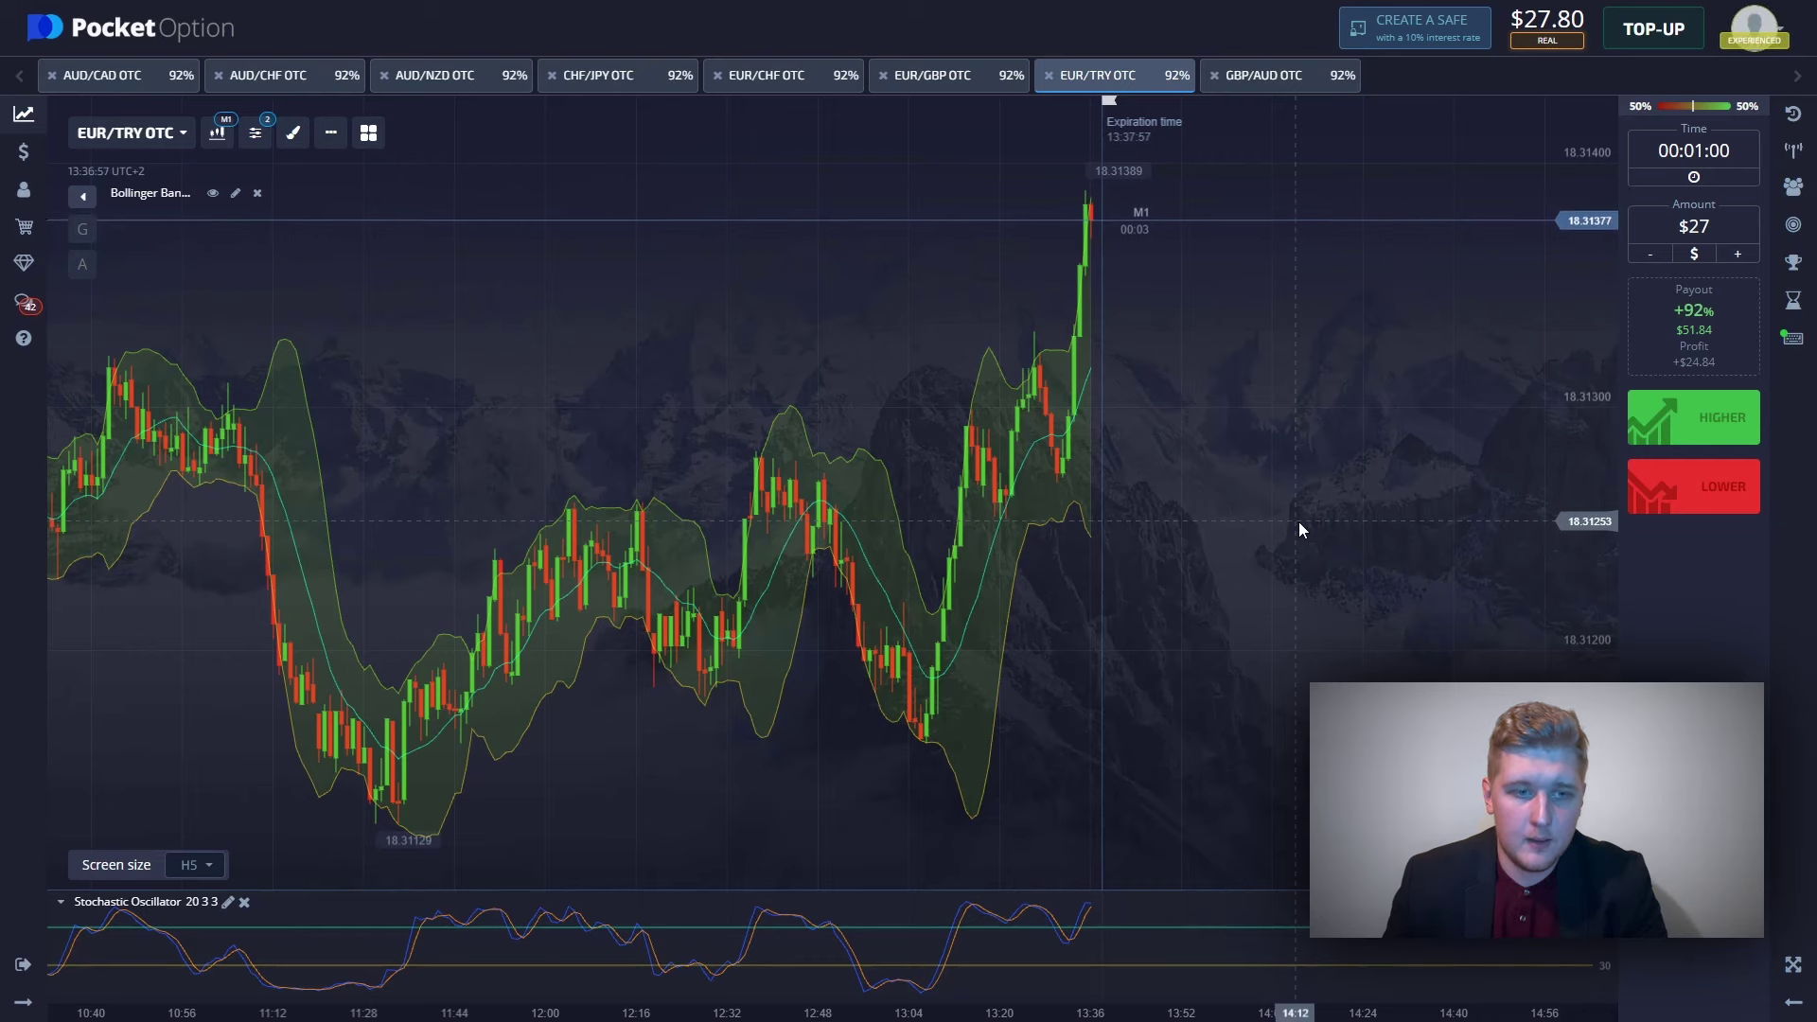
pyautogui.click(1302, 88)
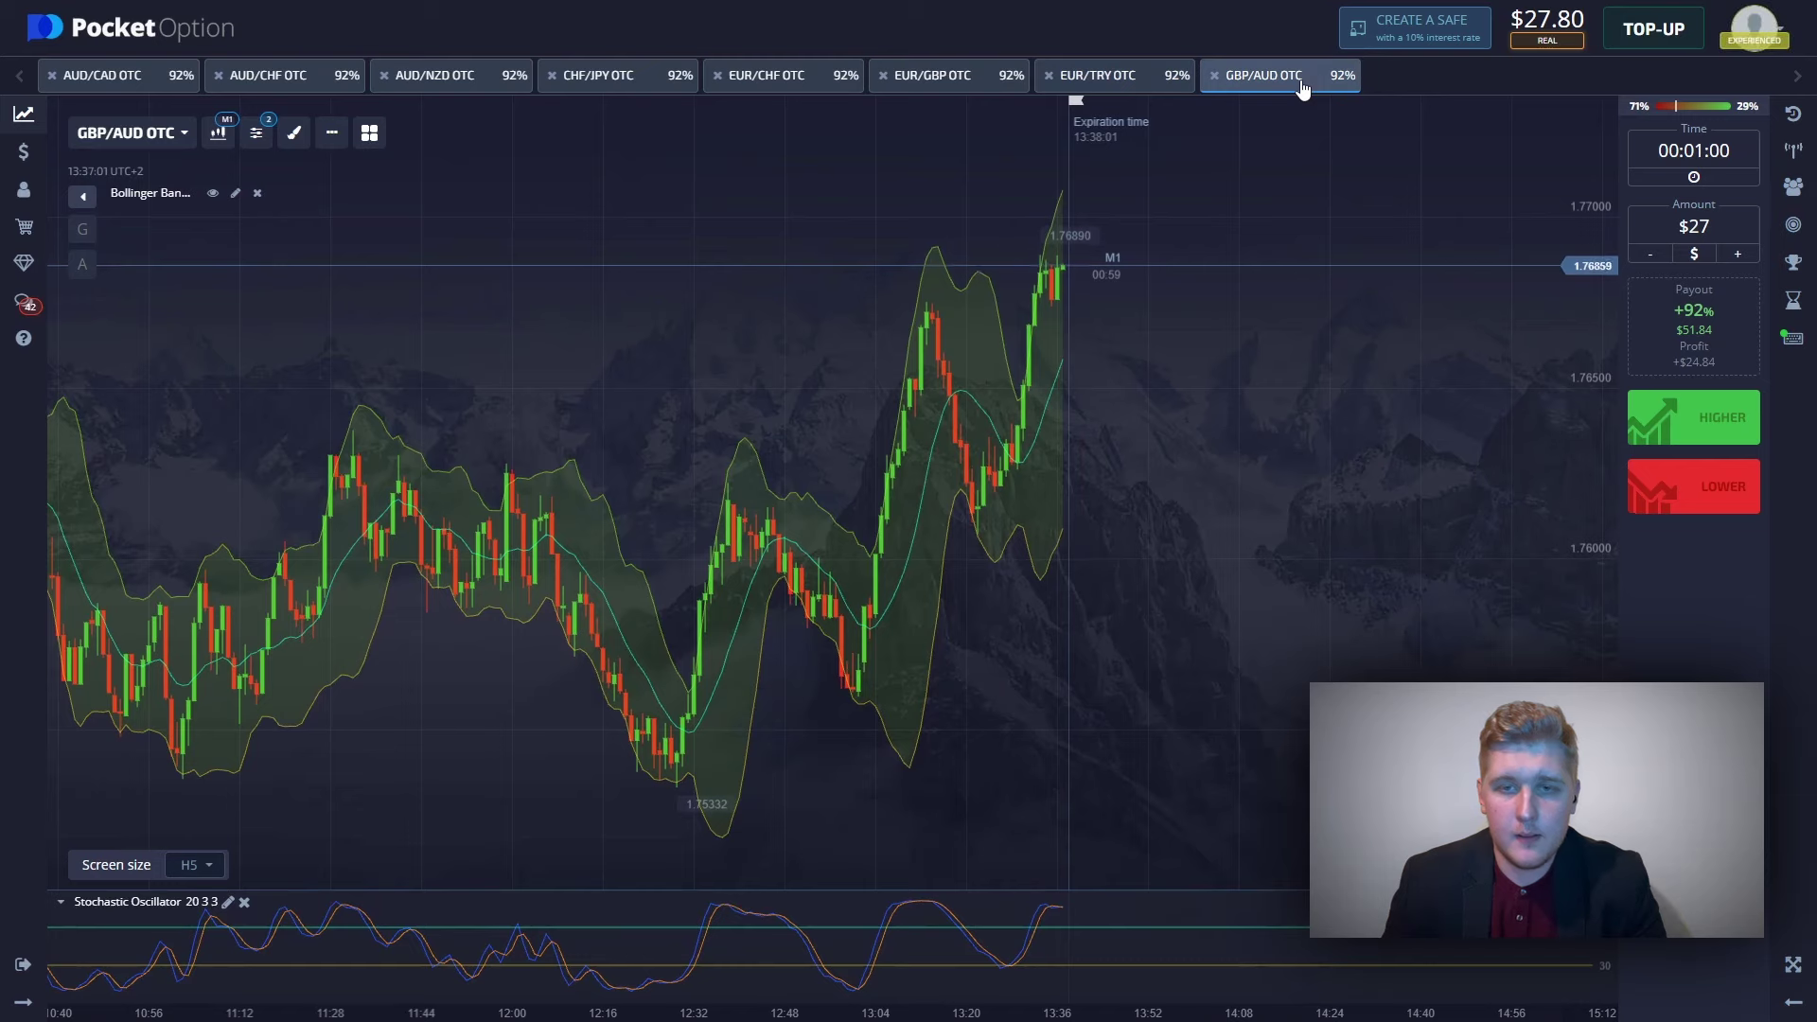
pyautogui.click(470, 81)
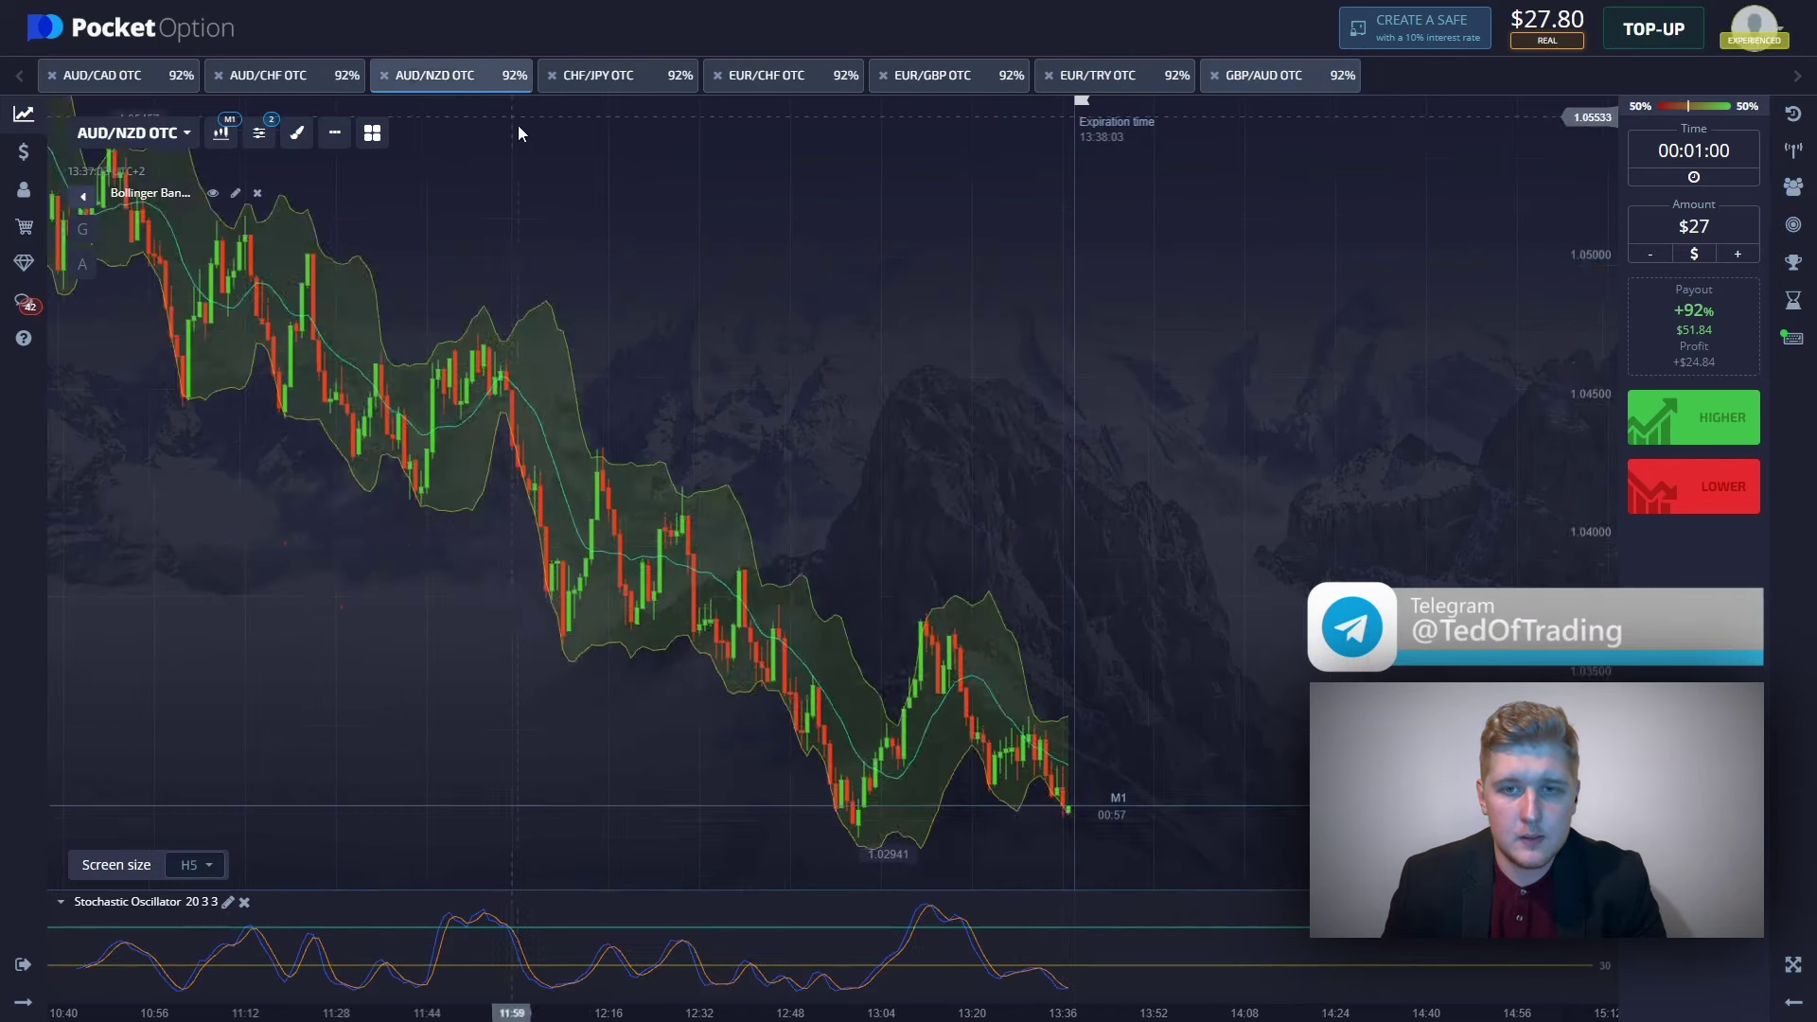
pyautogui.click(103, 75)
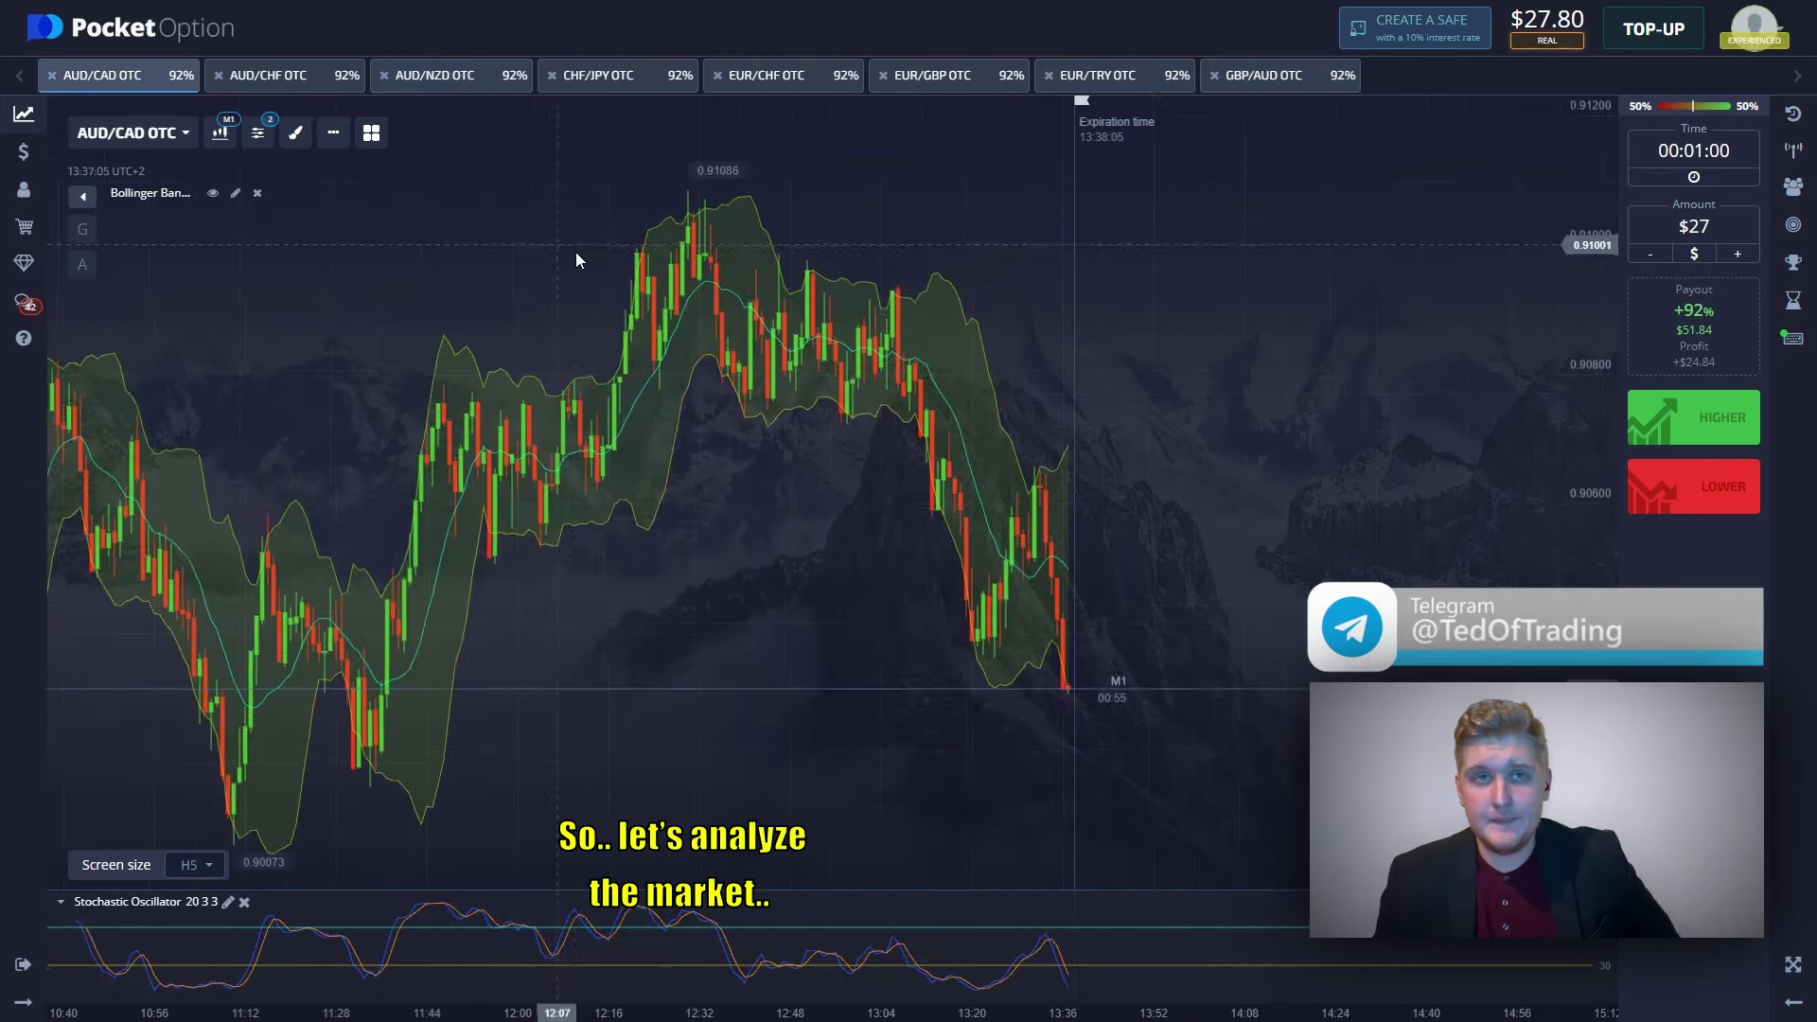
pyautogui.click(294, 78)
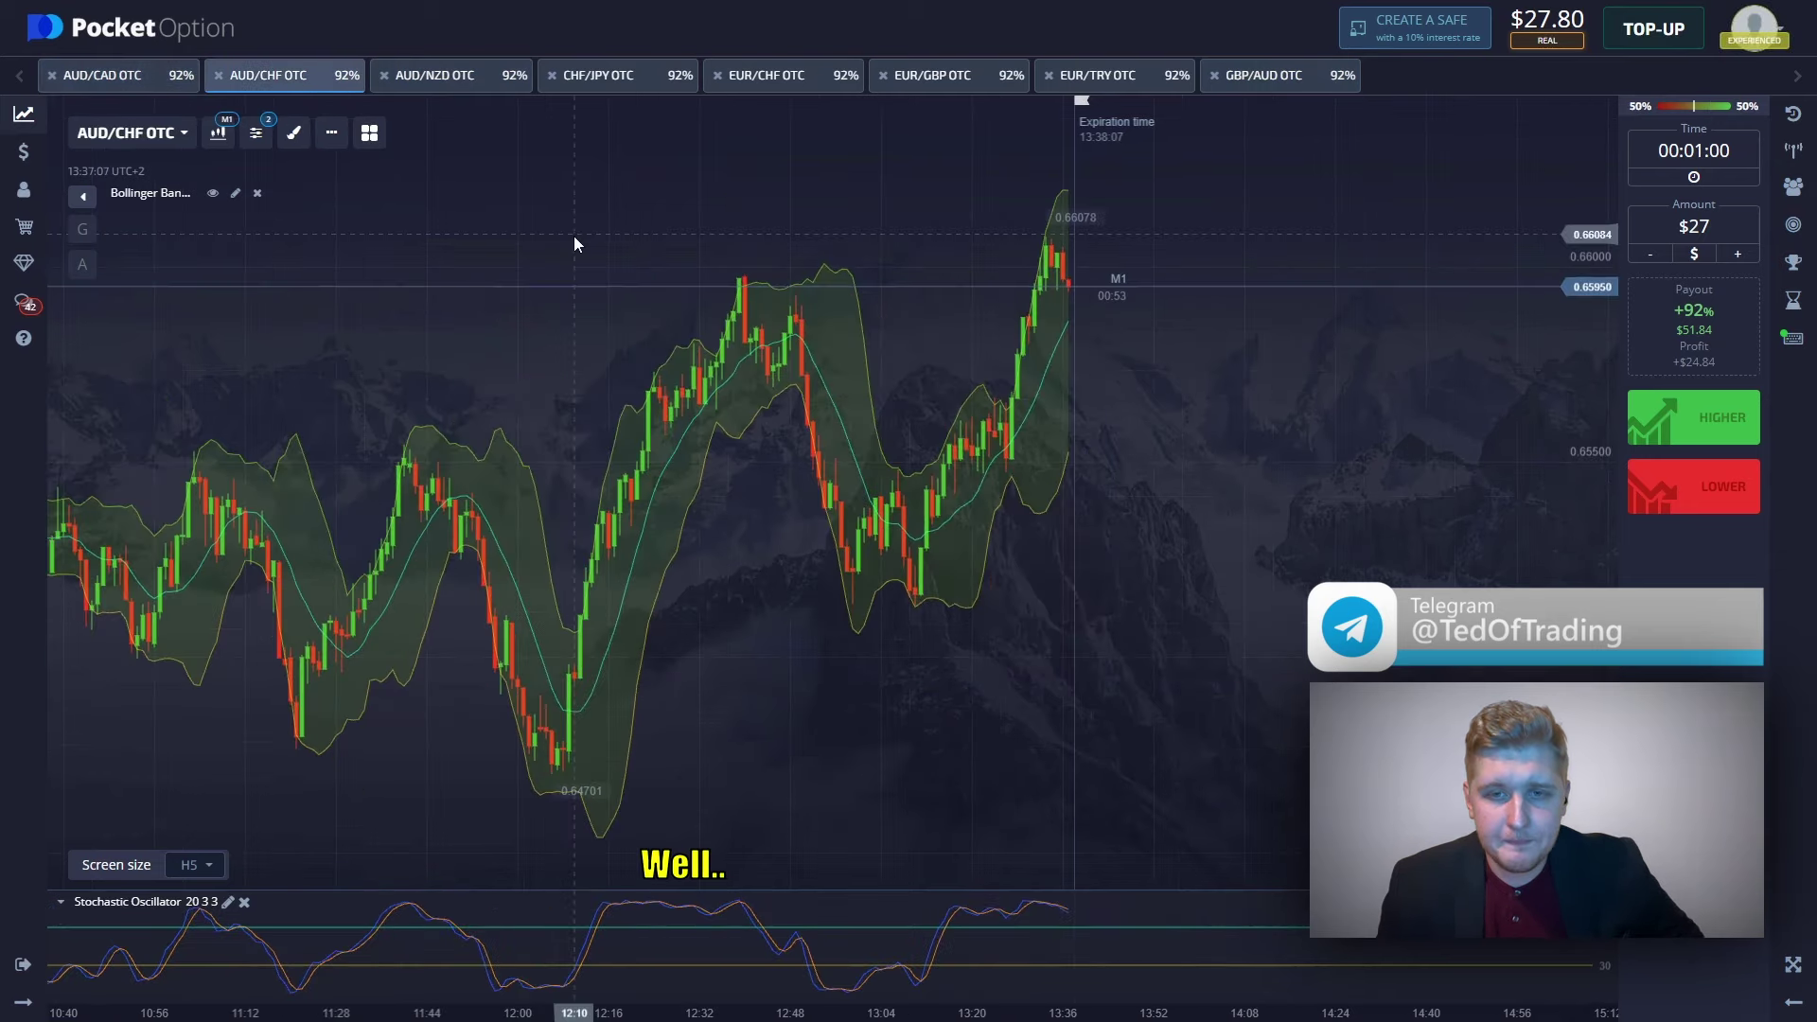
pyautogui.click(483, 80)
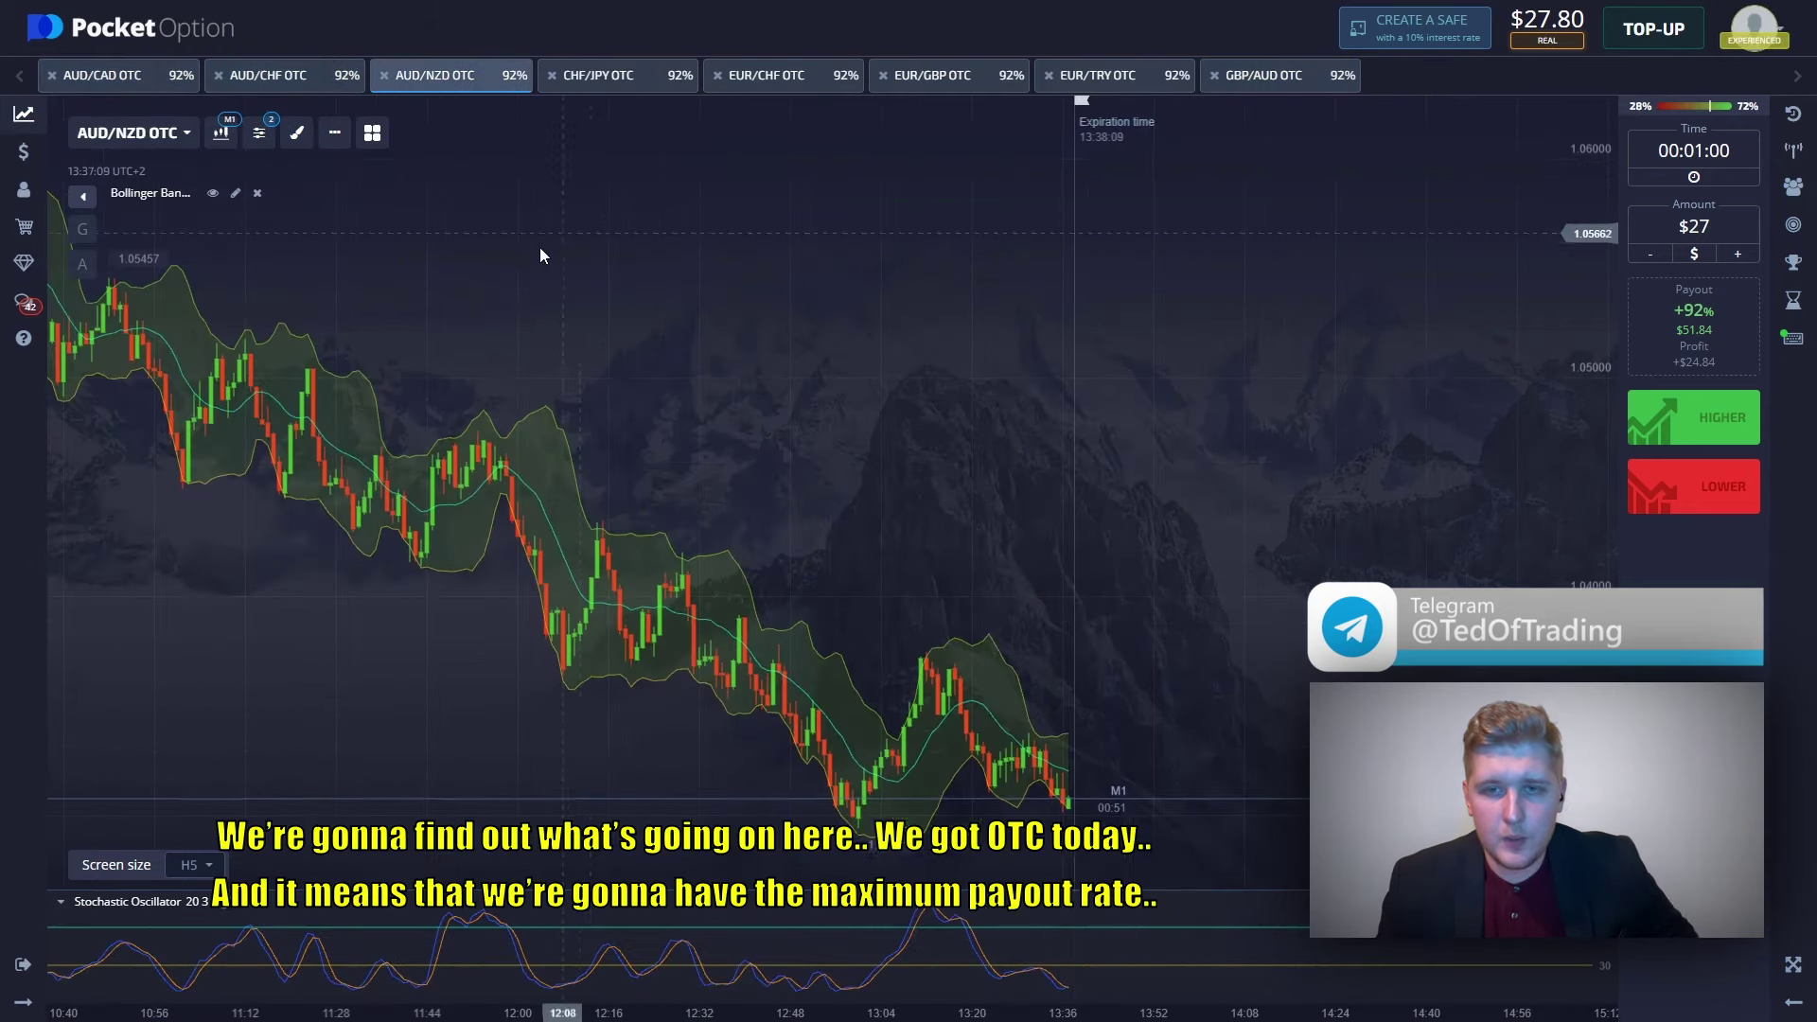
pyautogui.moveTo(539, 256); pyautogui.dragTo(694, 252)
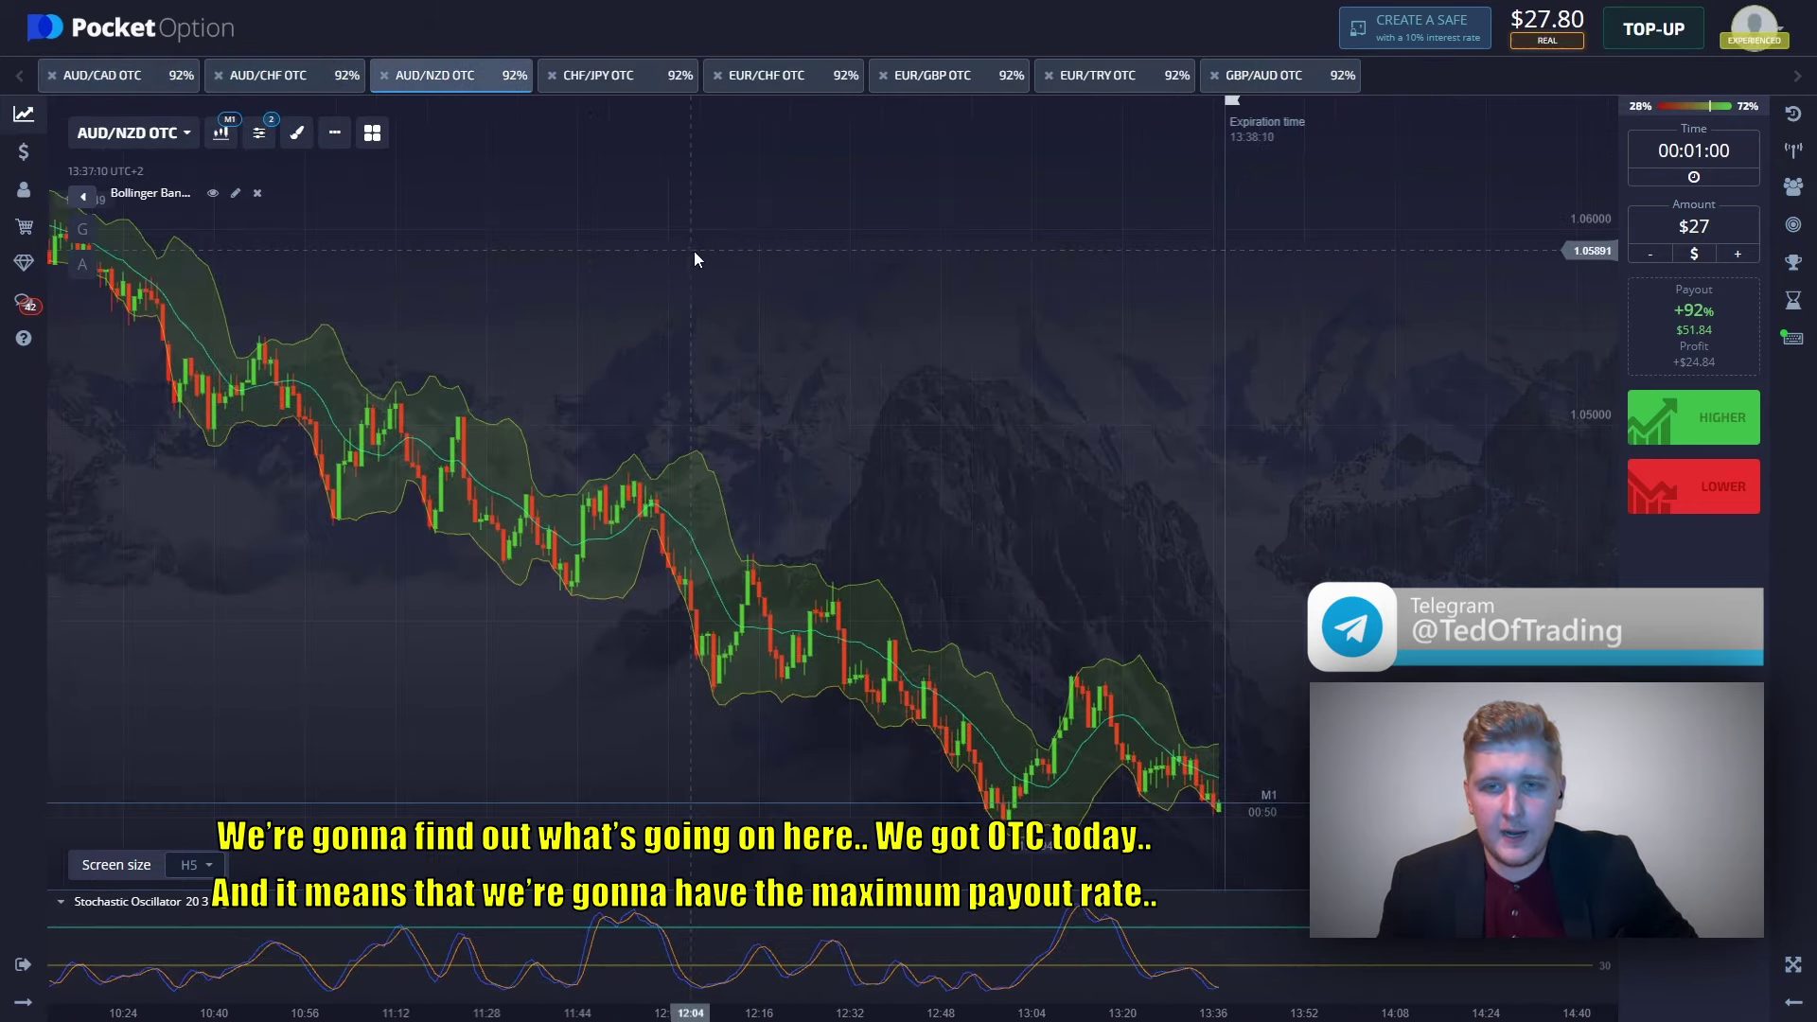
# - Check the CHF/JPY, EUR/GBP and EUR/TRY OTC charts, then settle on EUR/CHF OTC
pyautogui.click(627, 85)
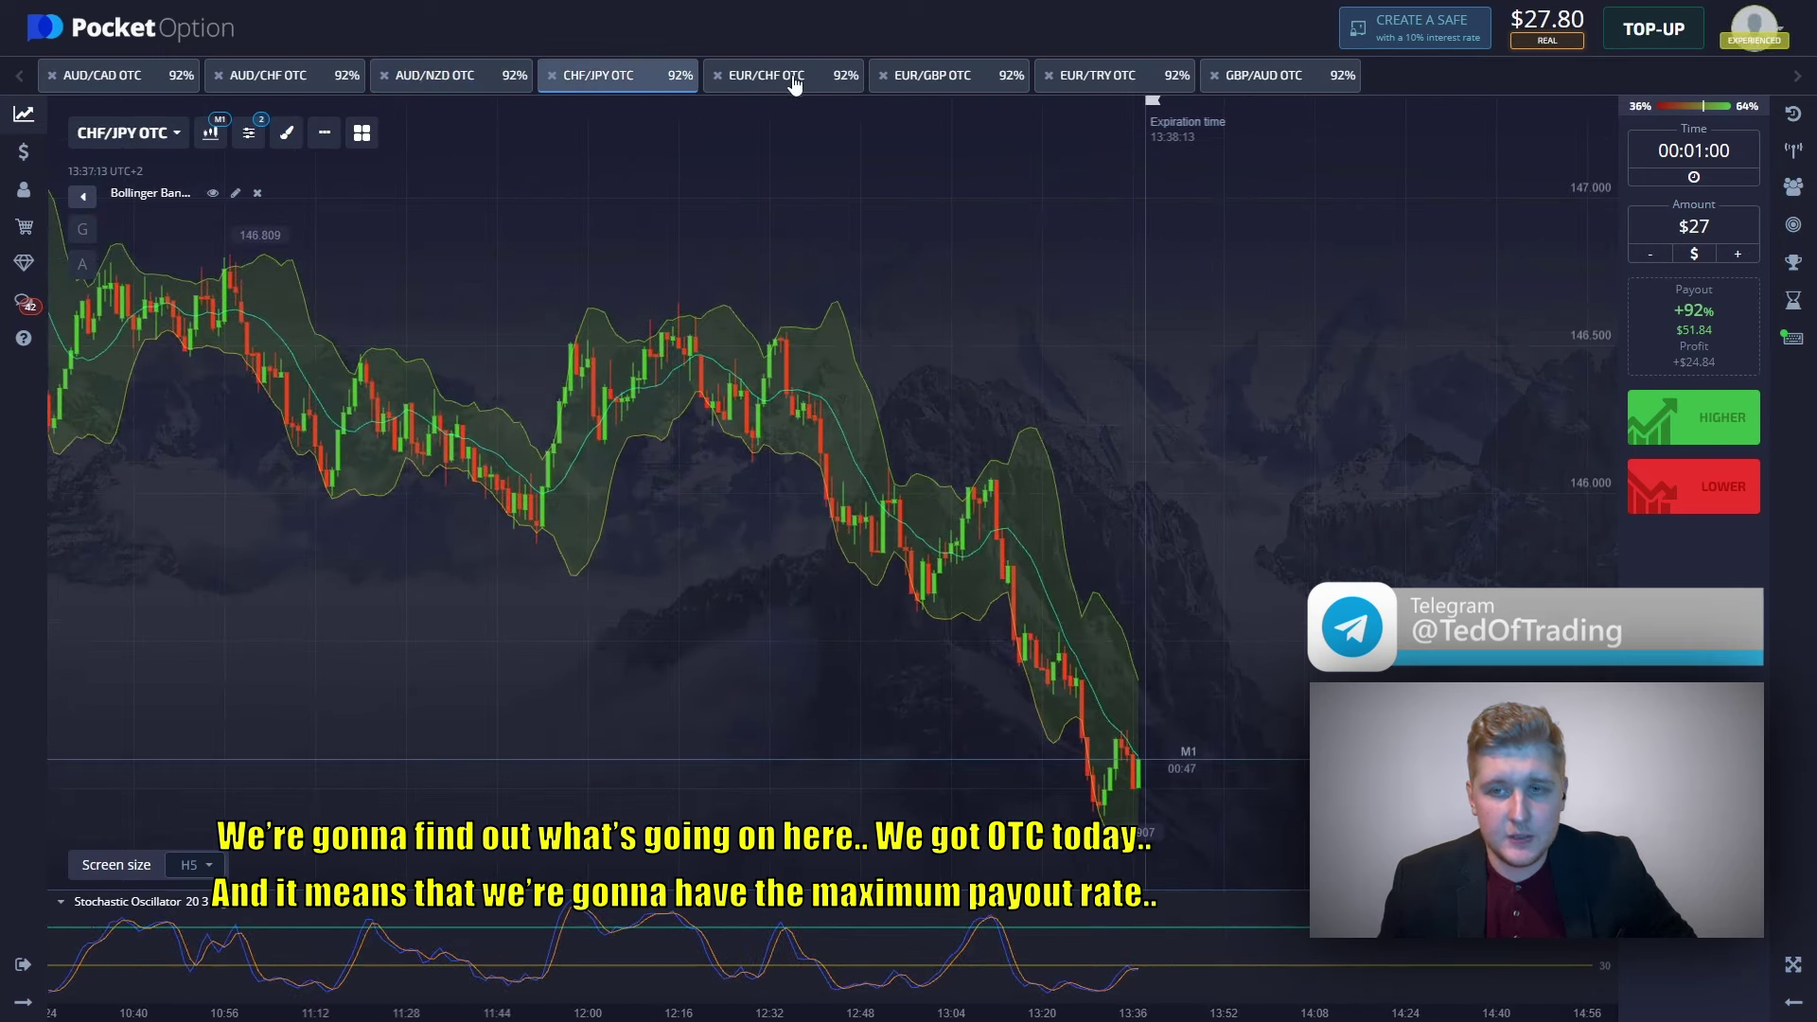
pyautogui.click(795, 84)
pyautogui.click(966, 84)
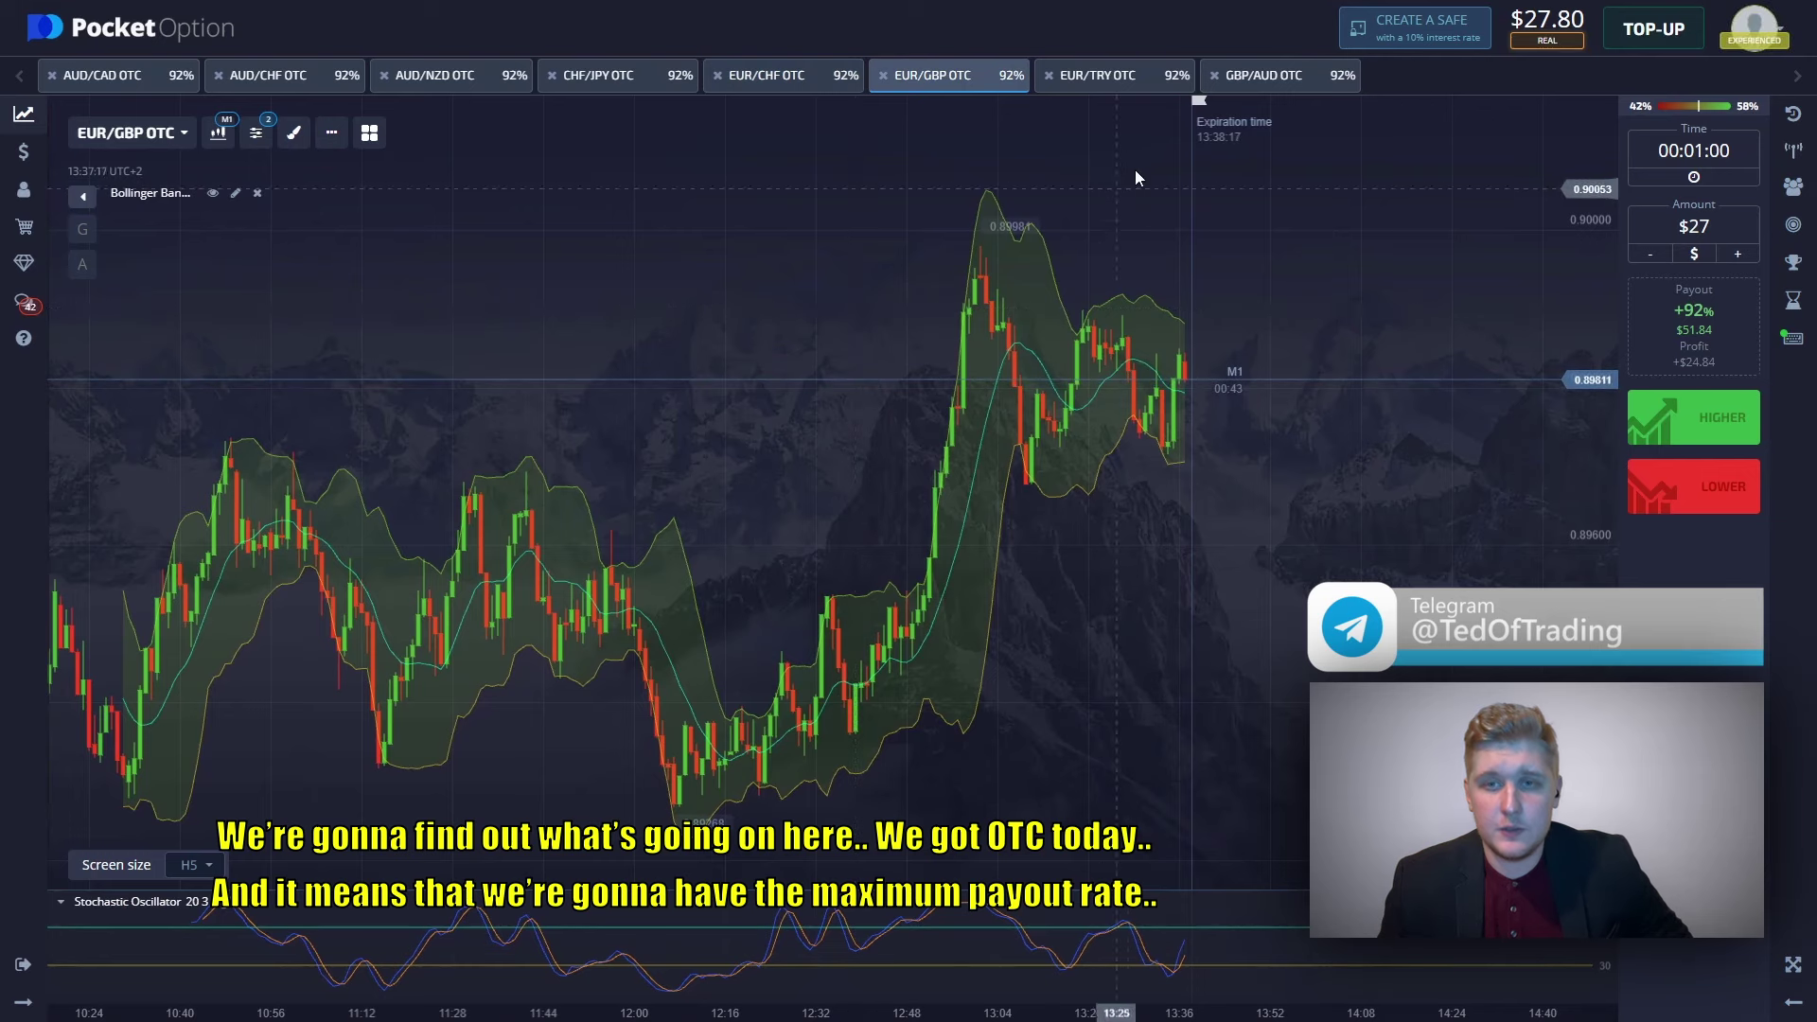
pyautogui.click(1131, 83)
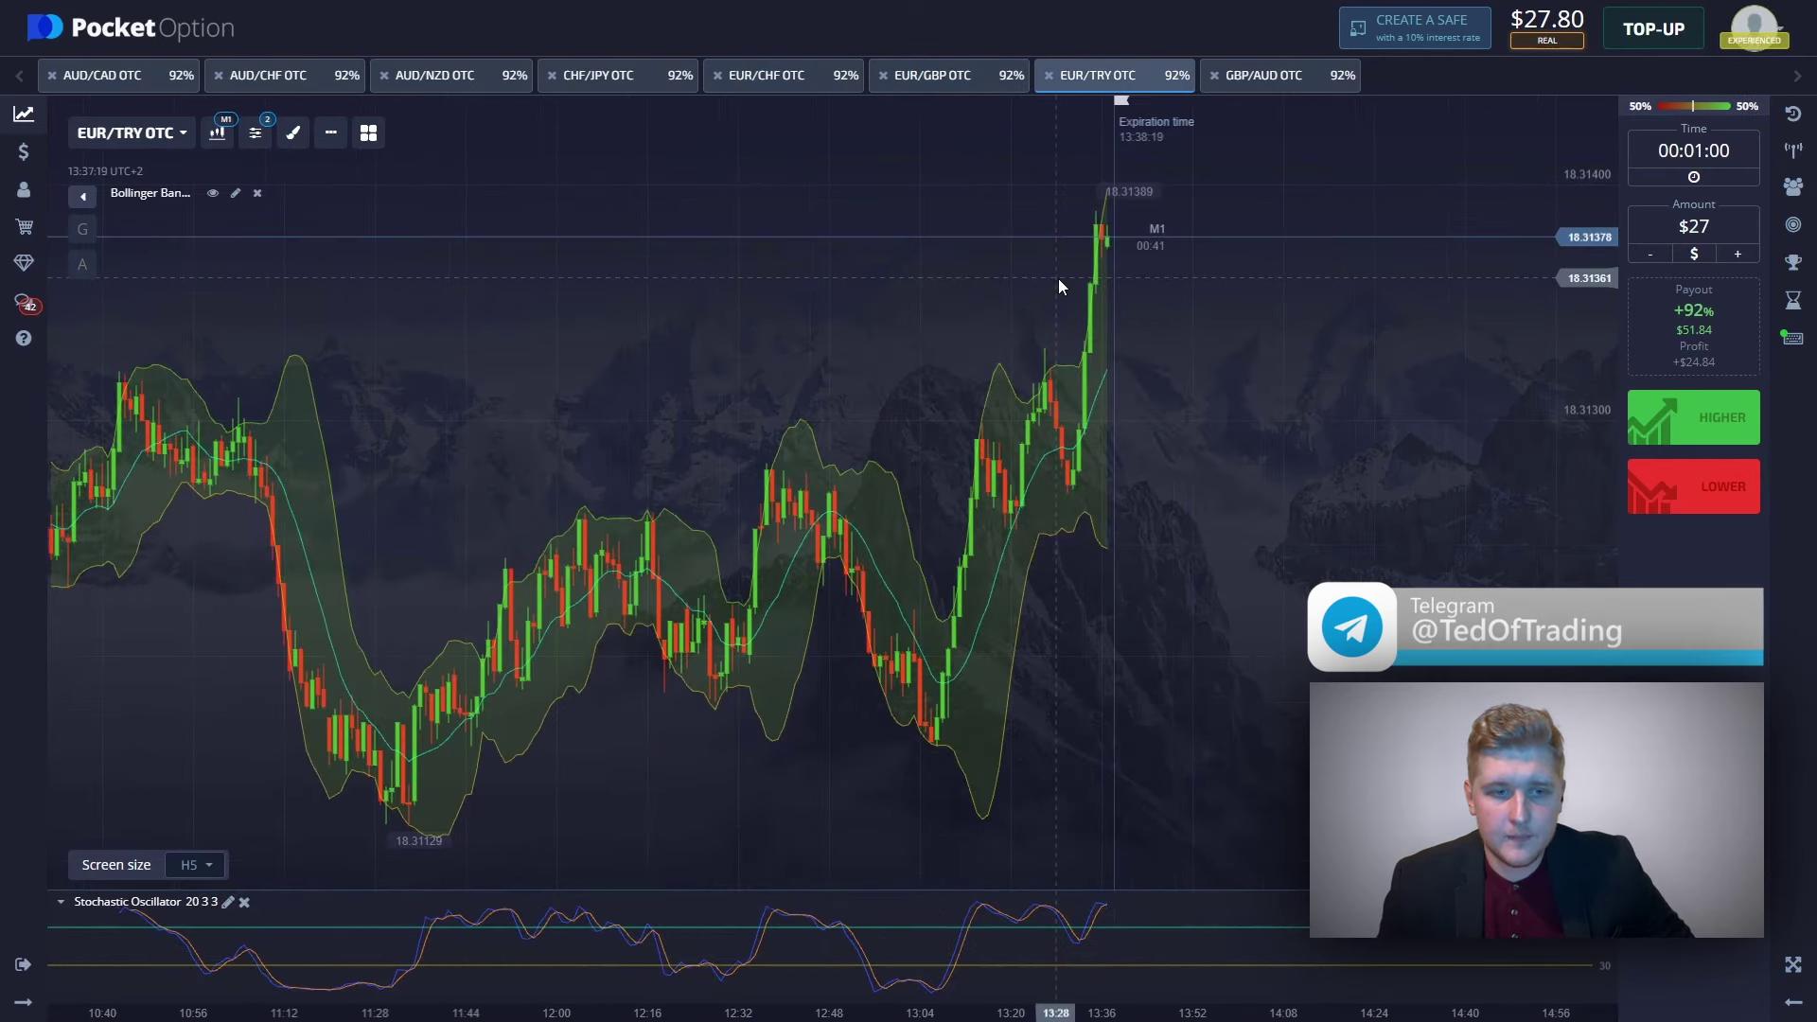
pyautogui.click(800, 83)
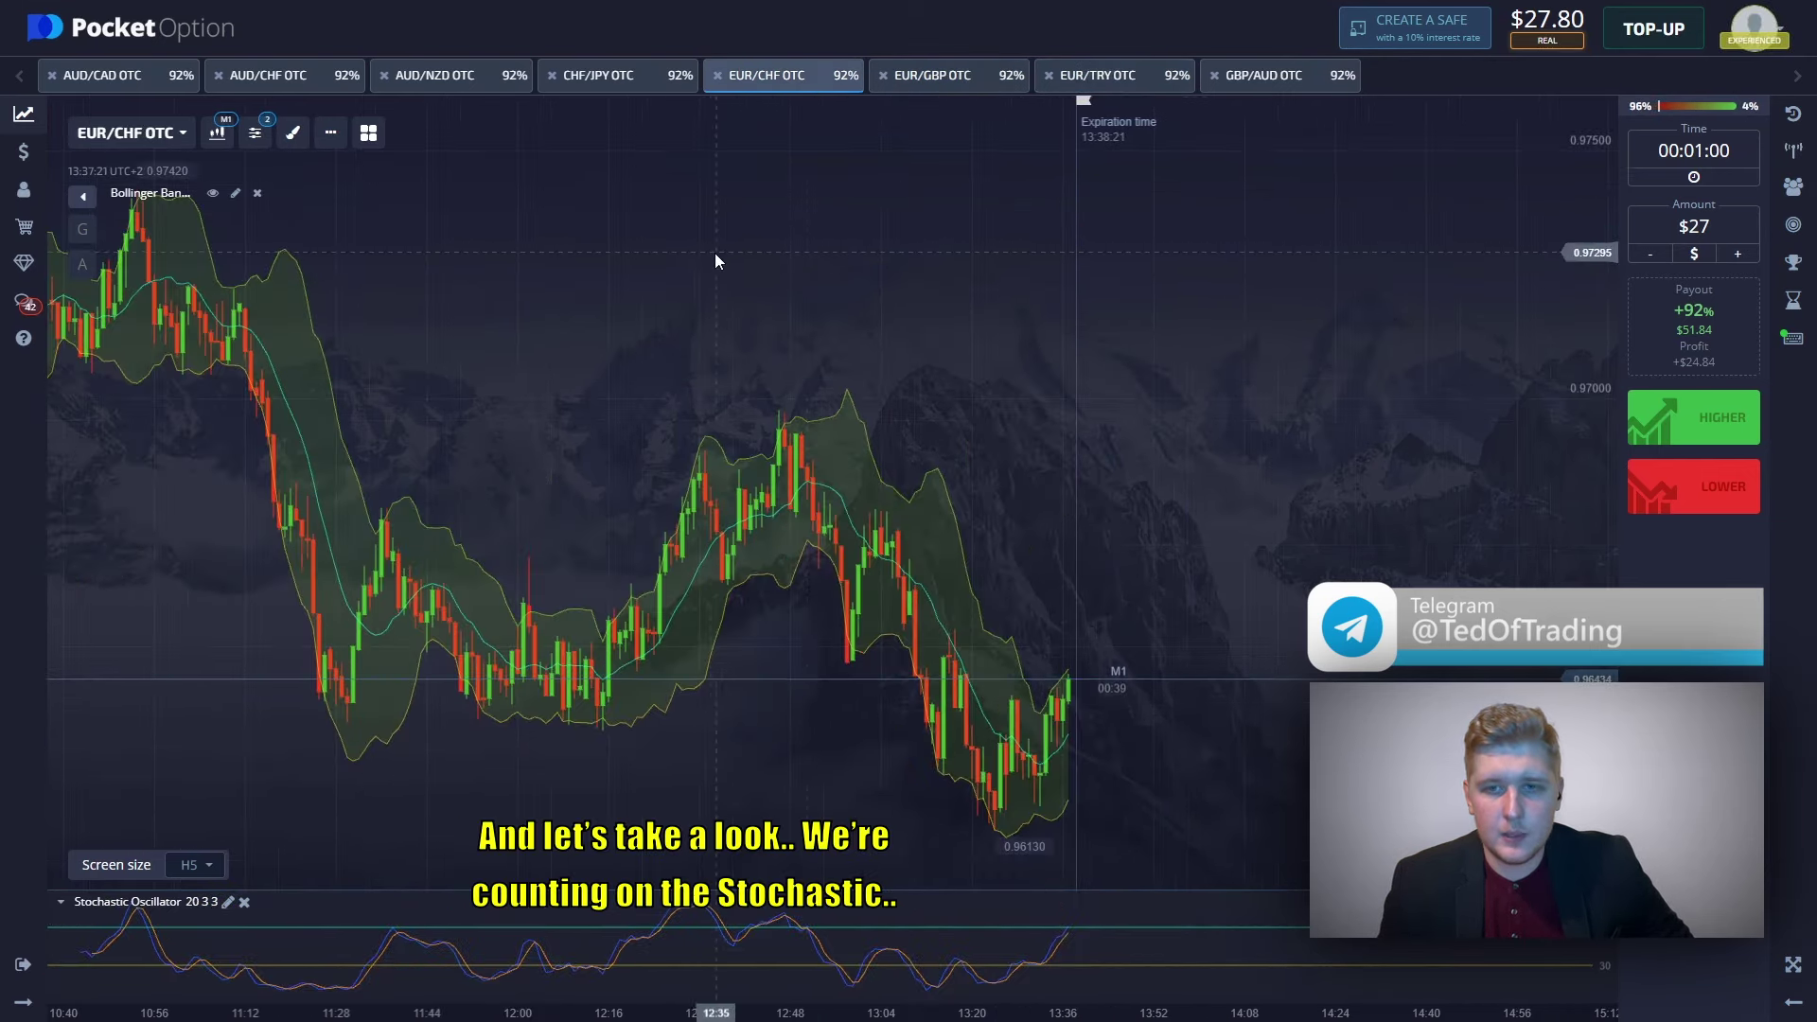
pyautogui.moveTo(713, 253); pyautogui.dragTo(780, 239)
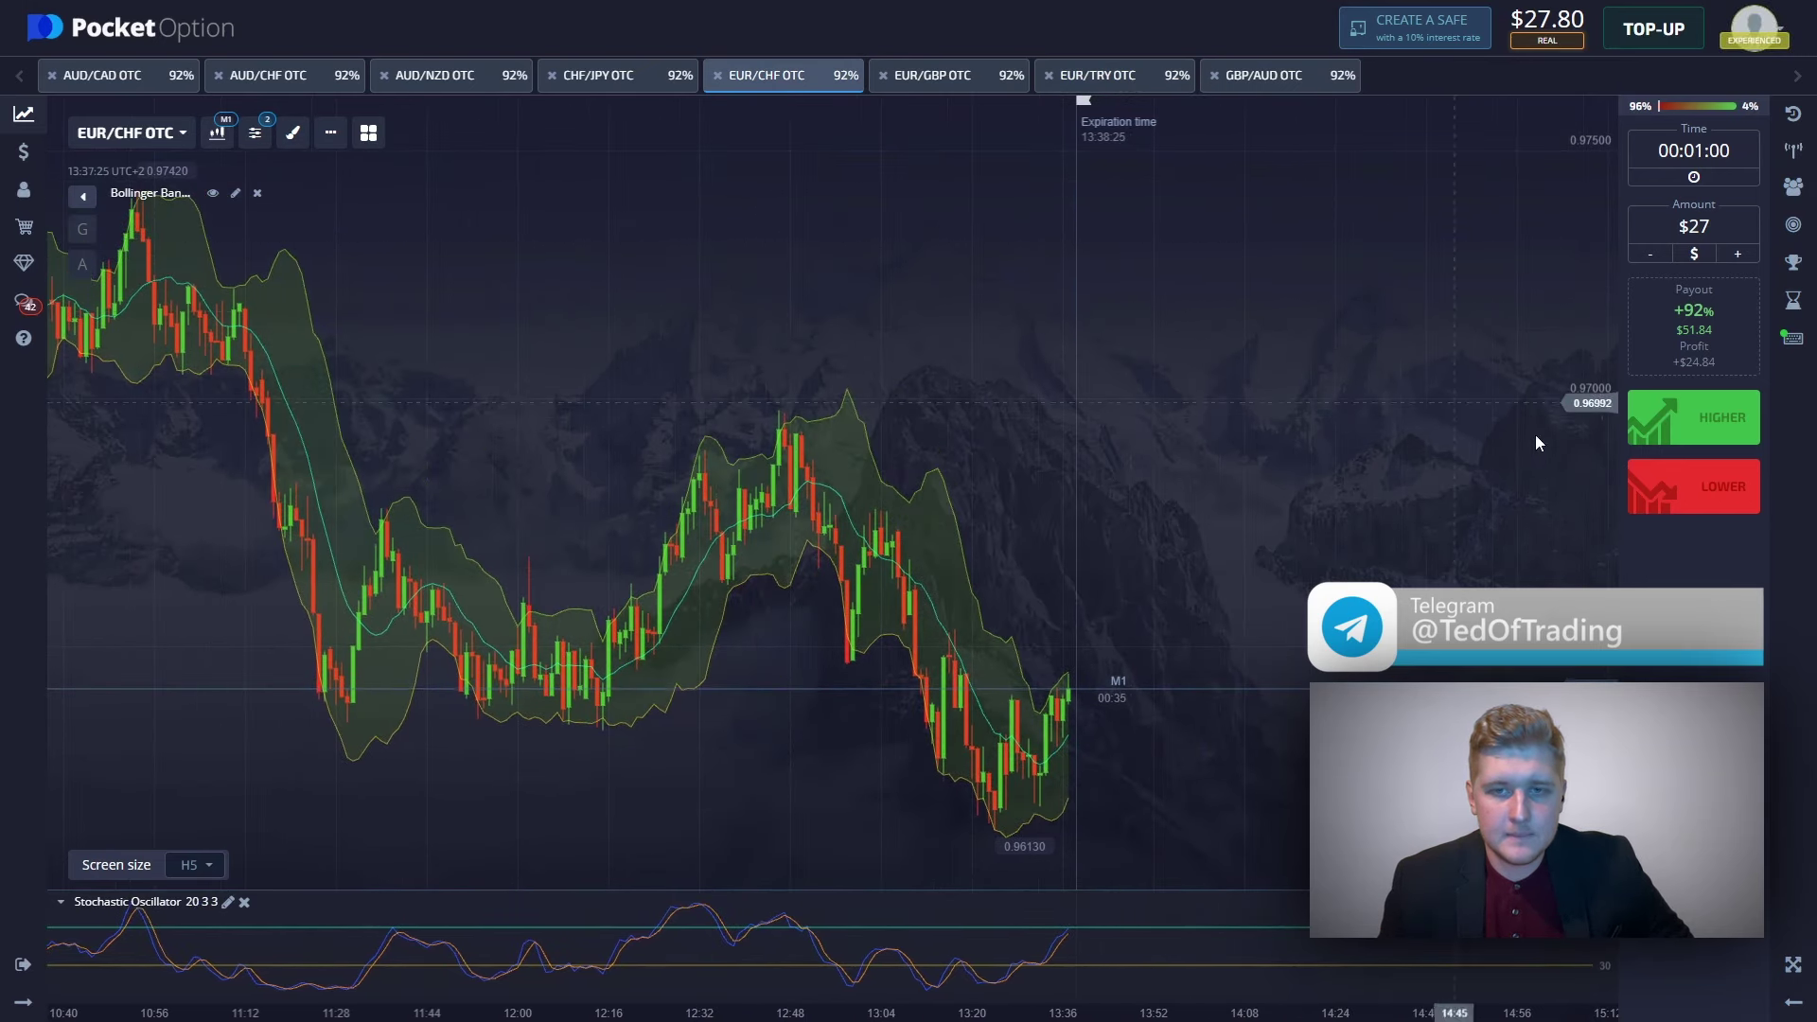
# - Place a $27 Lower trade on EUR/CHF OTC and circle the stochastic peak on a chart capture
pyautogui.click(1683, 496)
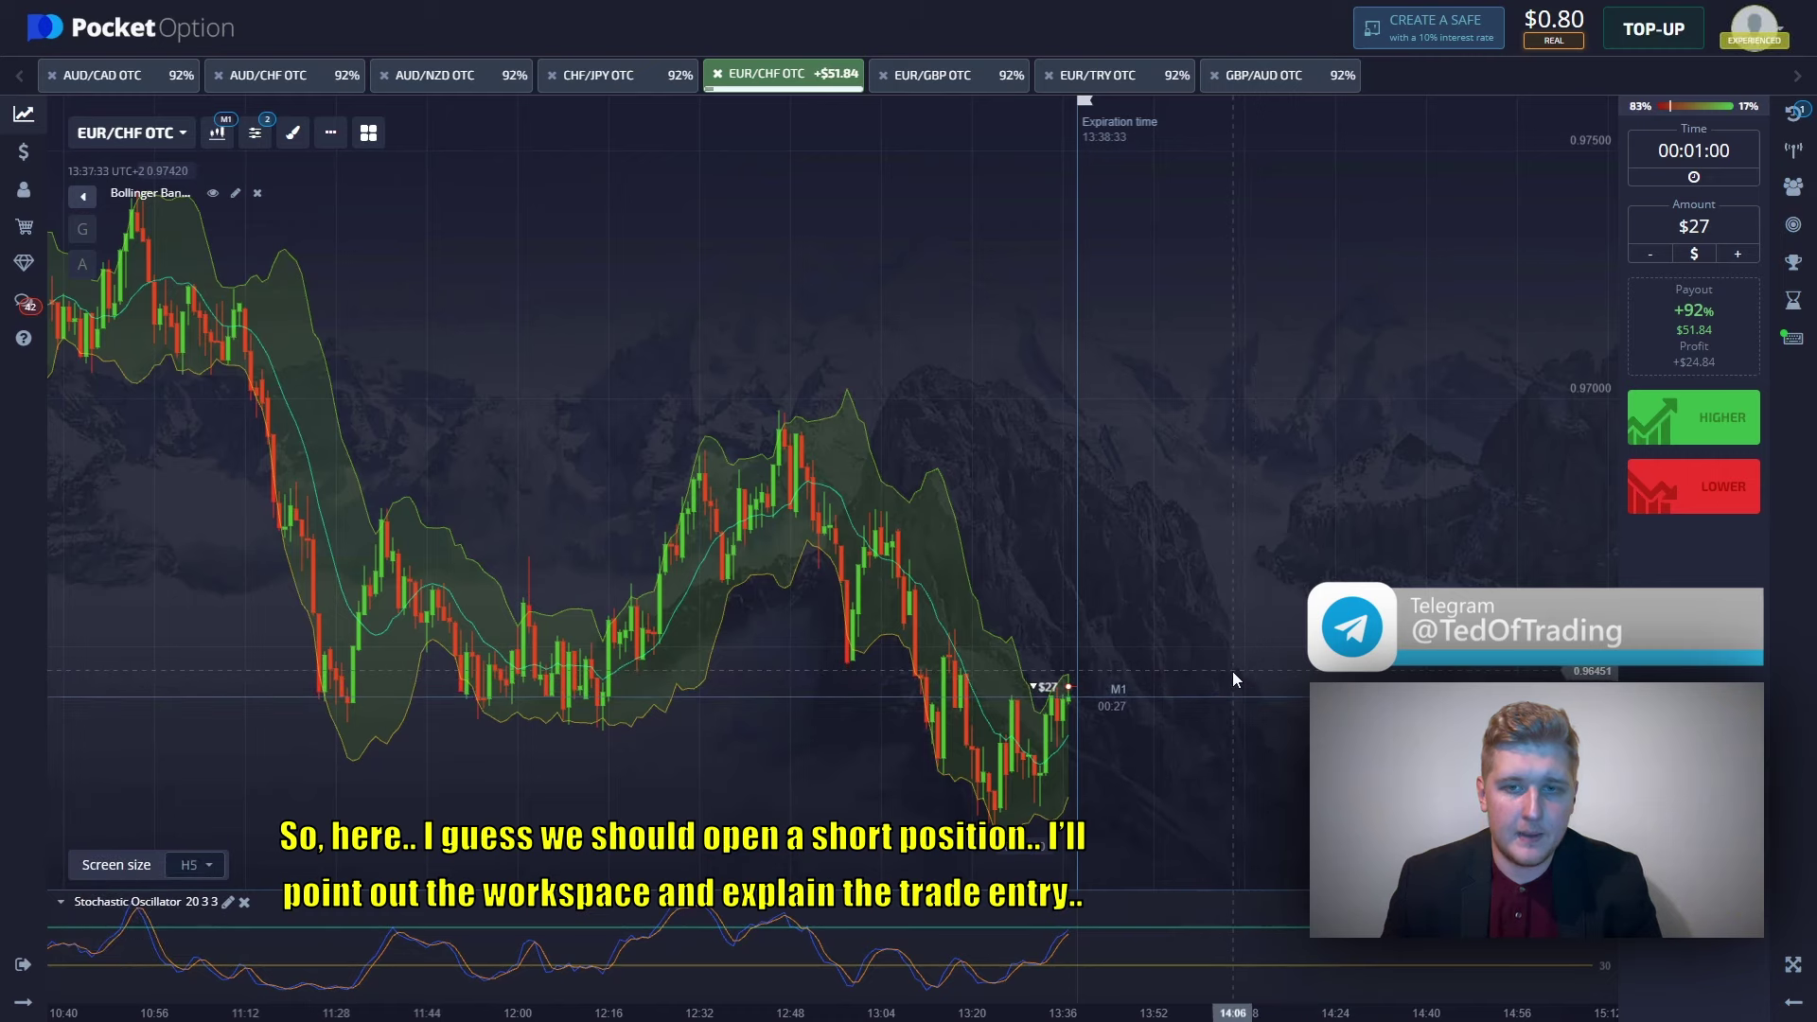
pyautogui.press('Print')
pyautogui.moveTo(110, 151); pyautogui.dragTo(1657, 1013)
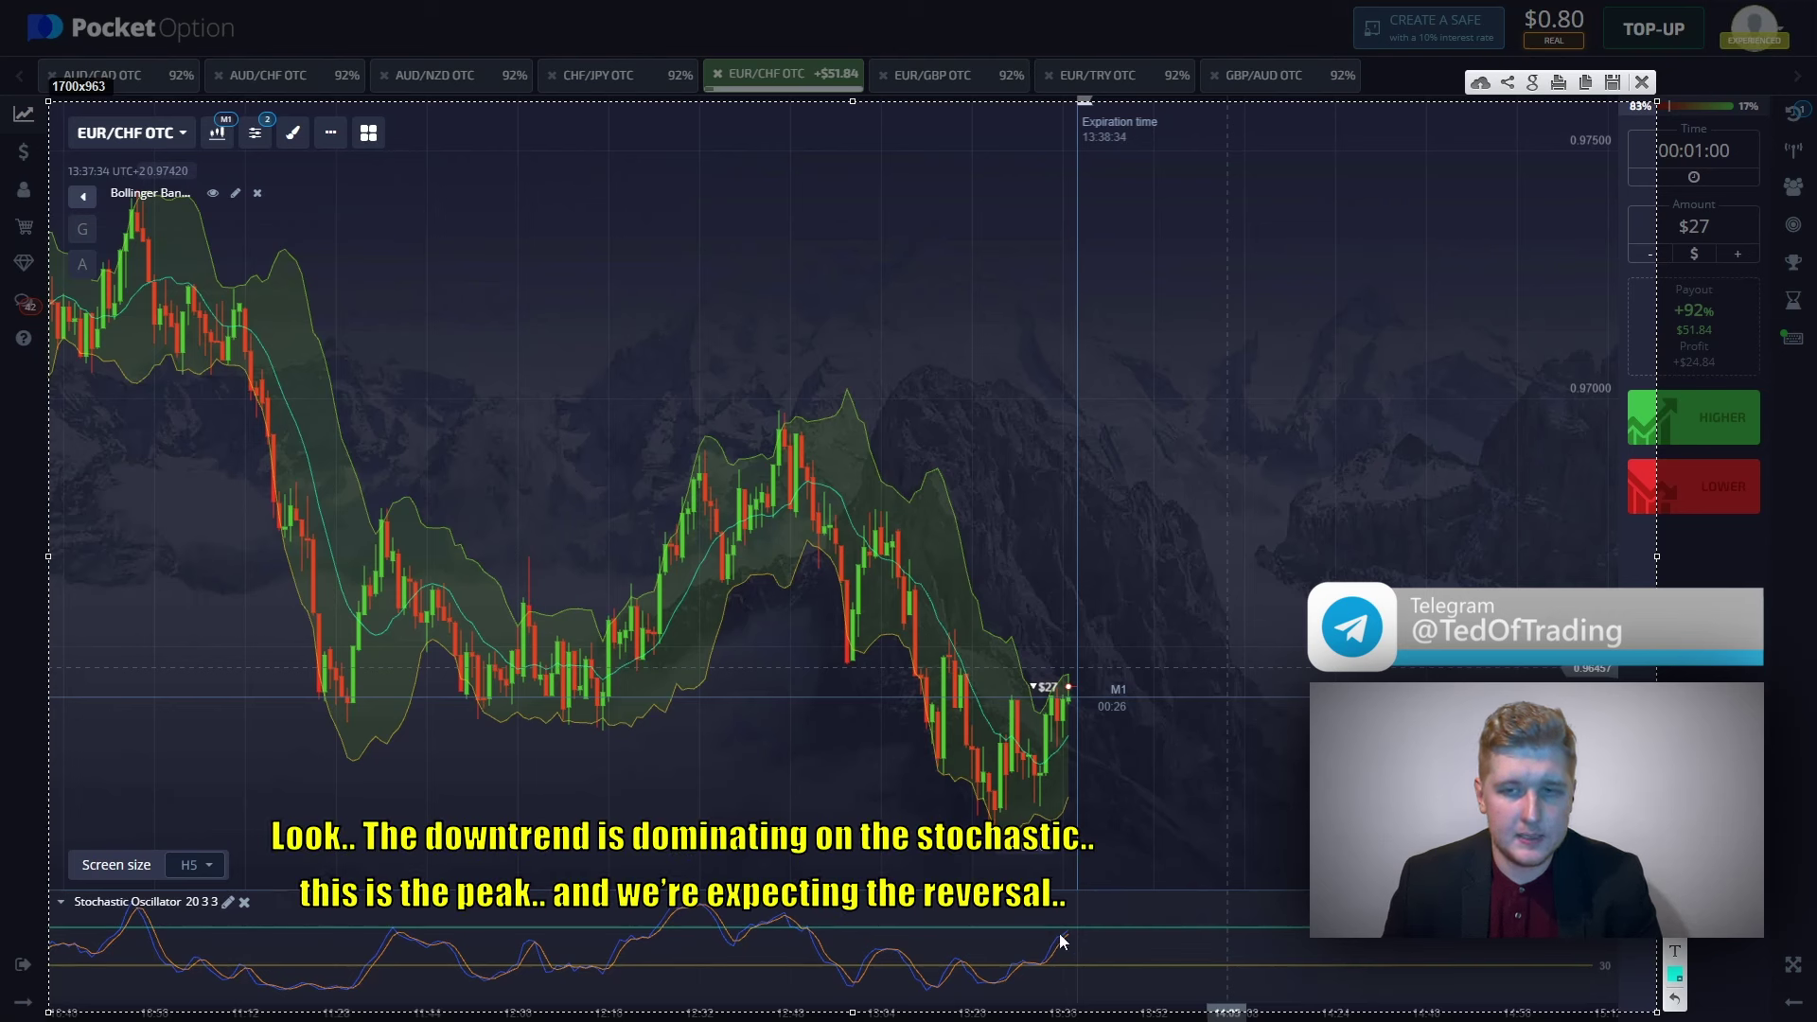
pyautogui.moveTo(1075, 925)
pyautogui.mouseDown()
pyautogui.moveTo(1058, 930)
pyautogui.moveTo(1107, 965)
pyautogui.mouseUp()
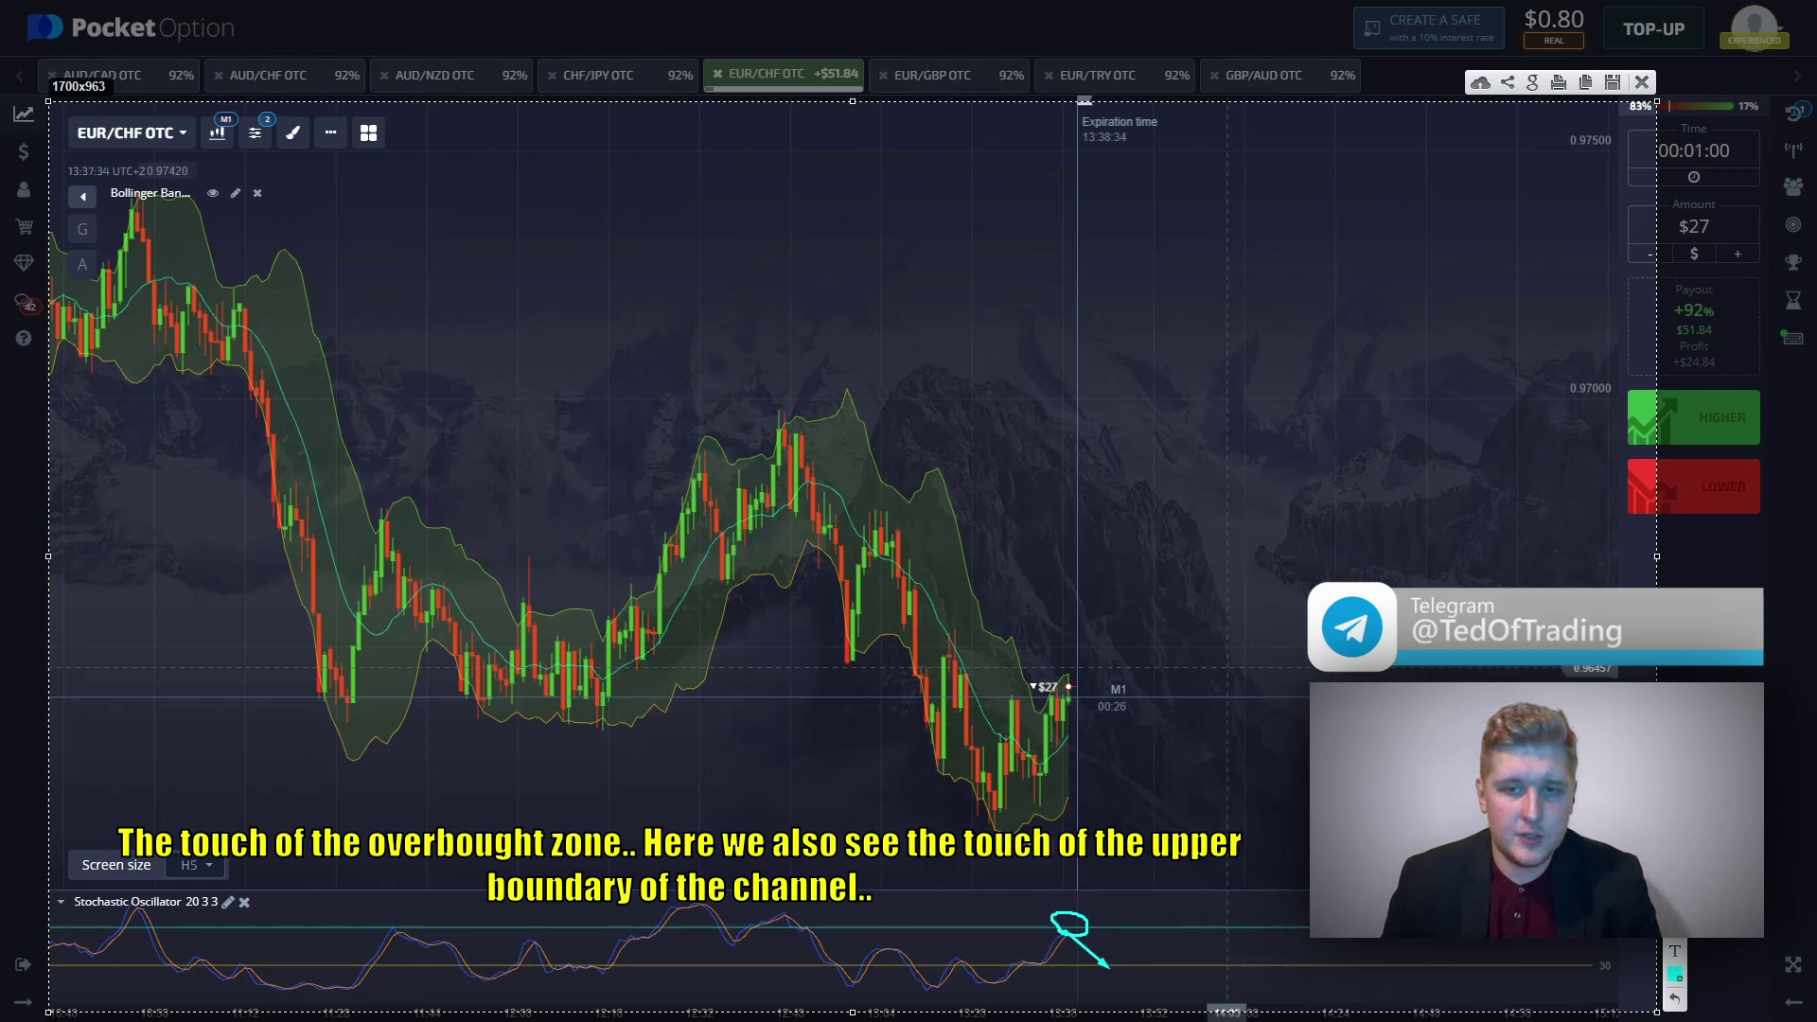
# - Box the recent candles, draw a downward arrow, and bring up the open trades list
pyautogui.moveTo(1039, 658); pyautogui.dragTo(1104, 705)
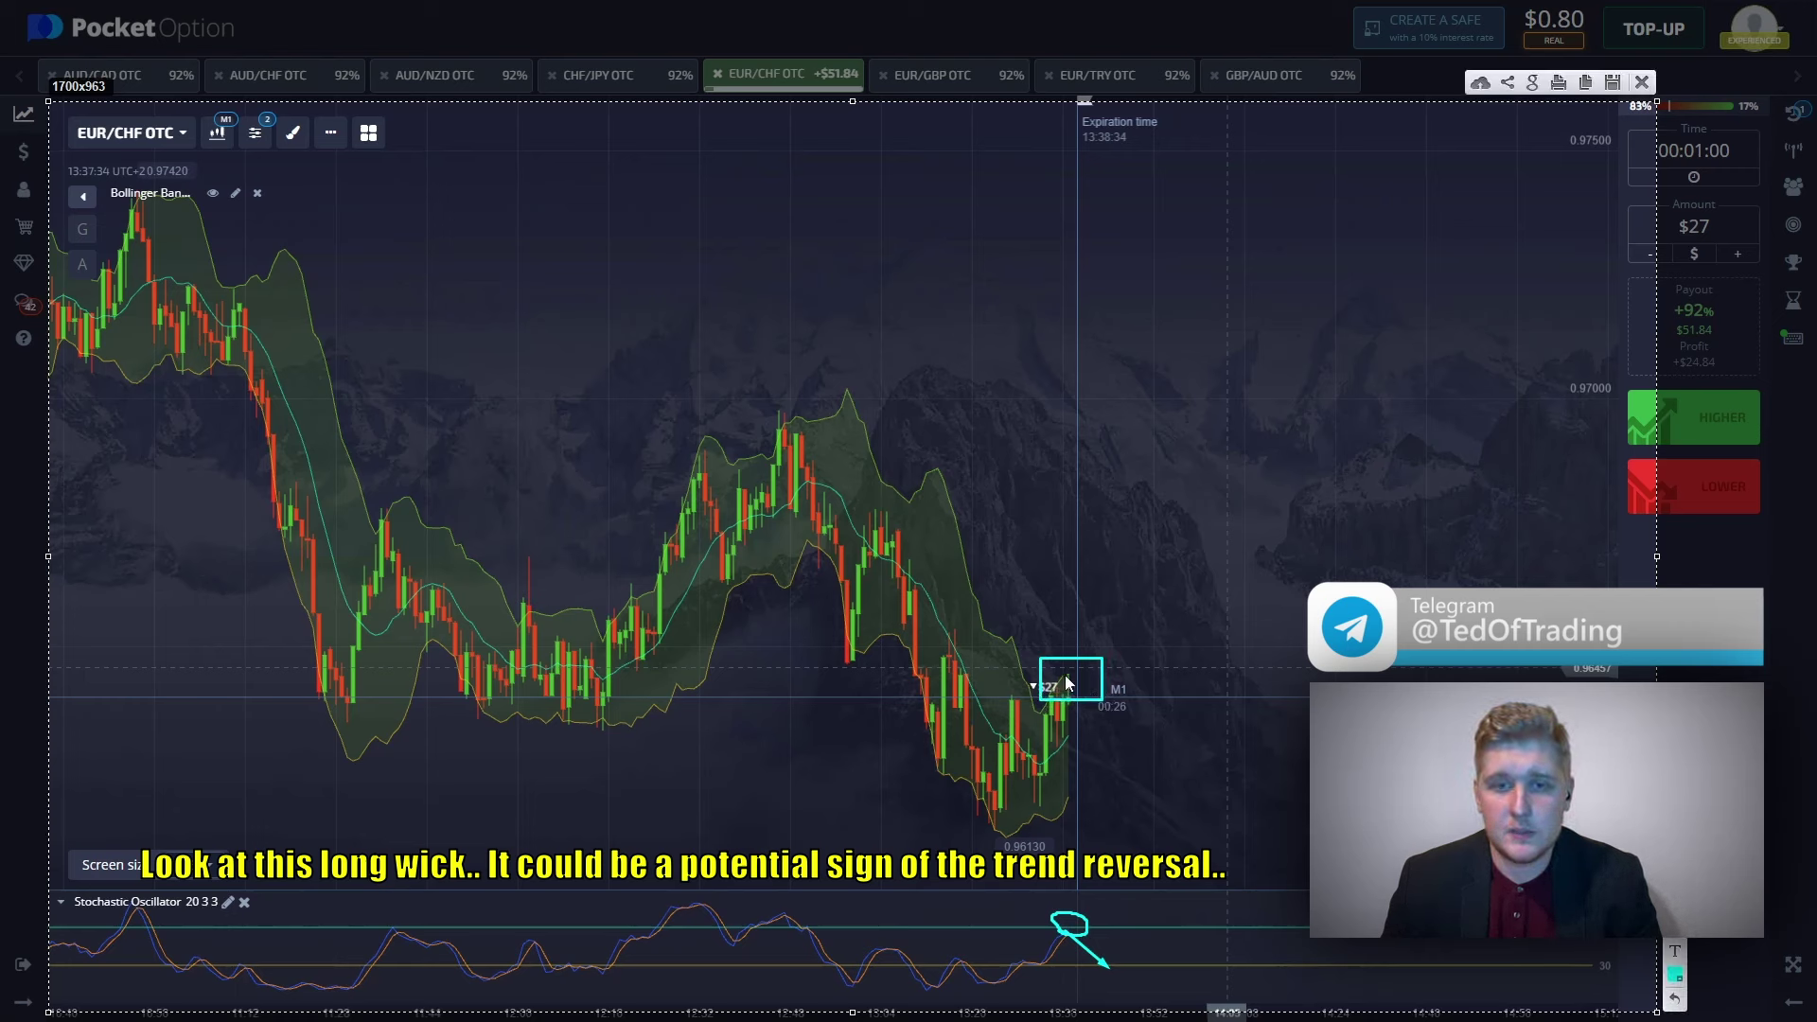
pyautogui.moveTo(1067, 681); pyautogui.dragTo(1185, 823)
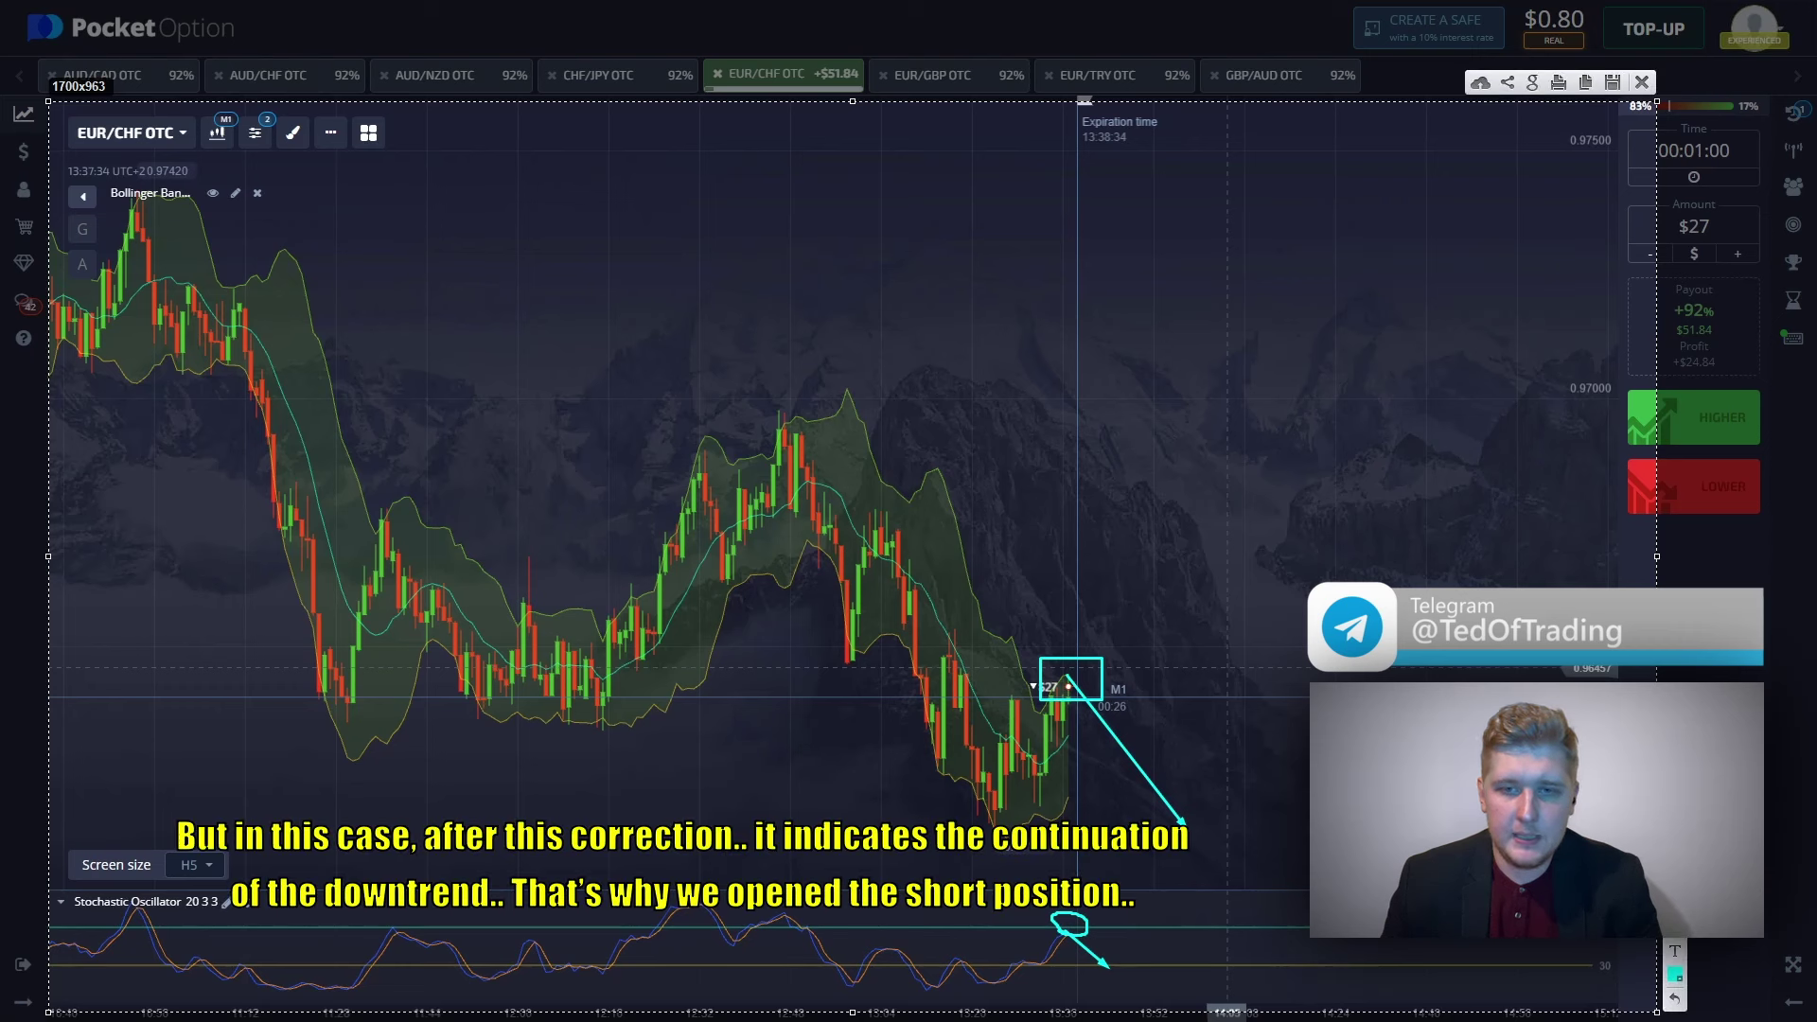
pyautogui.moveTo(1072, 689); pyautogui.dragTo(973, 811)
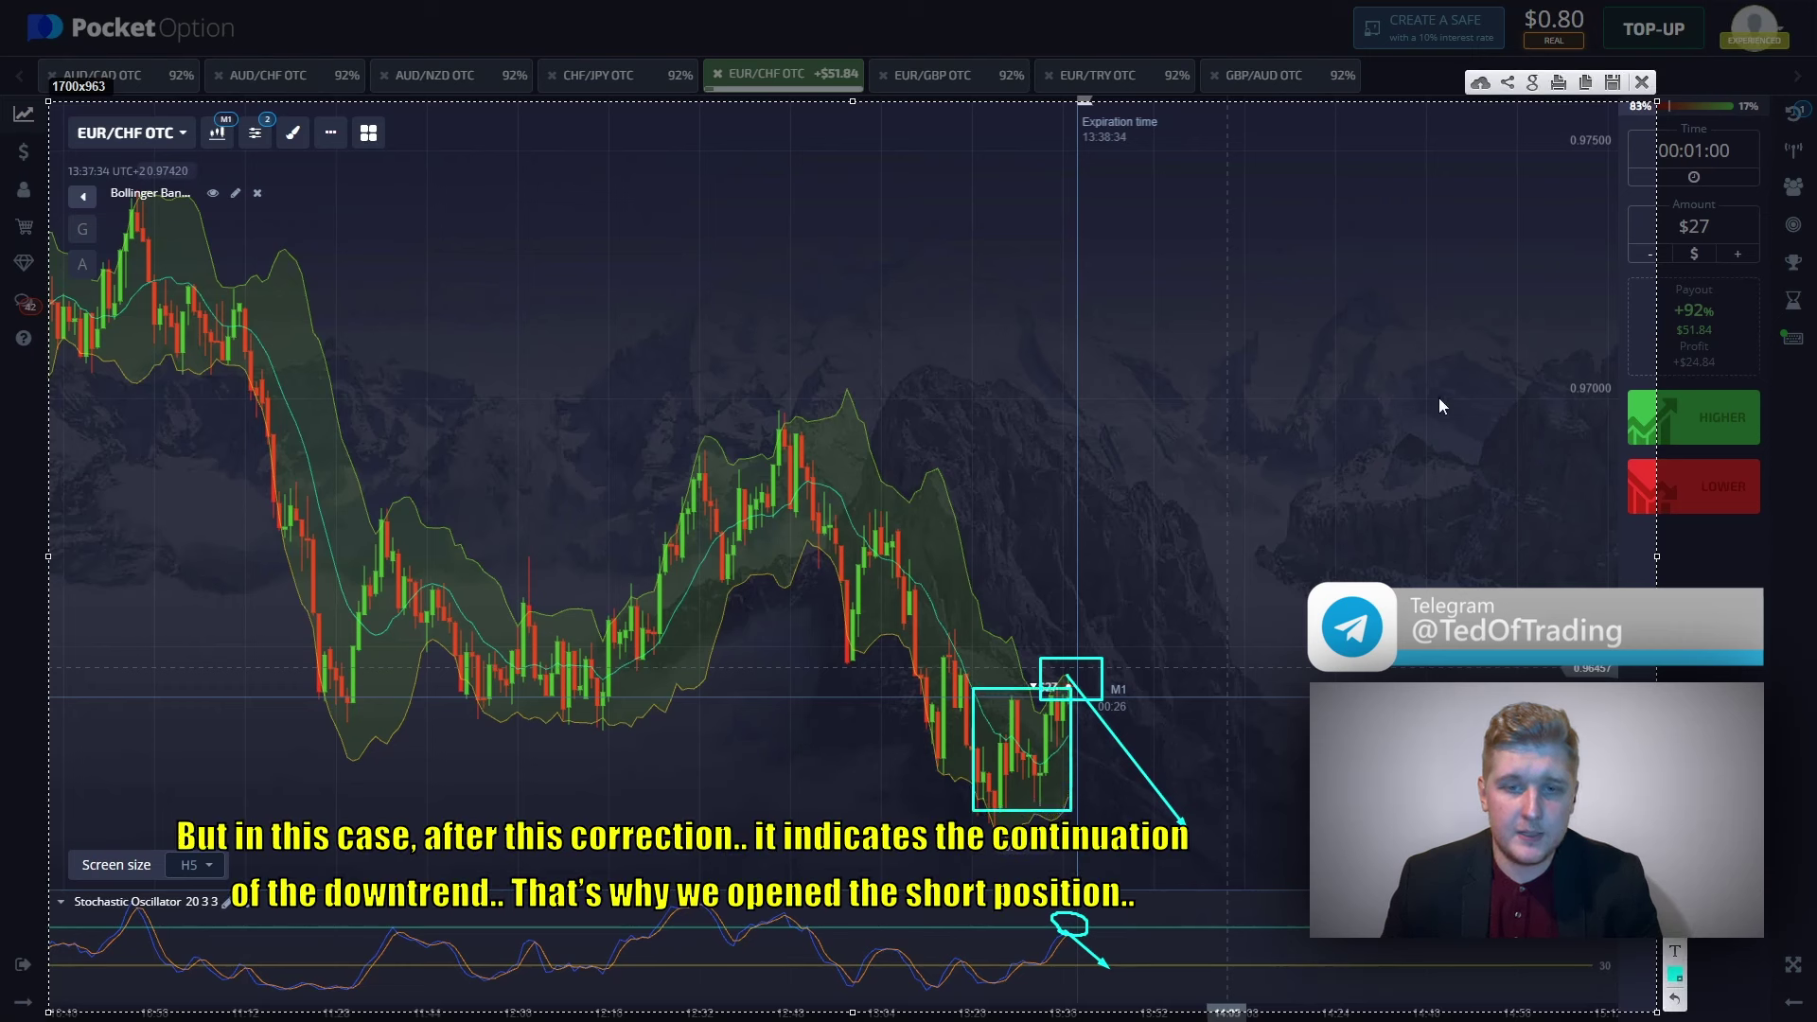
pyautogui.click(1641, 85)
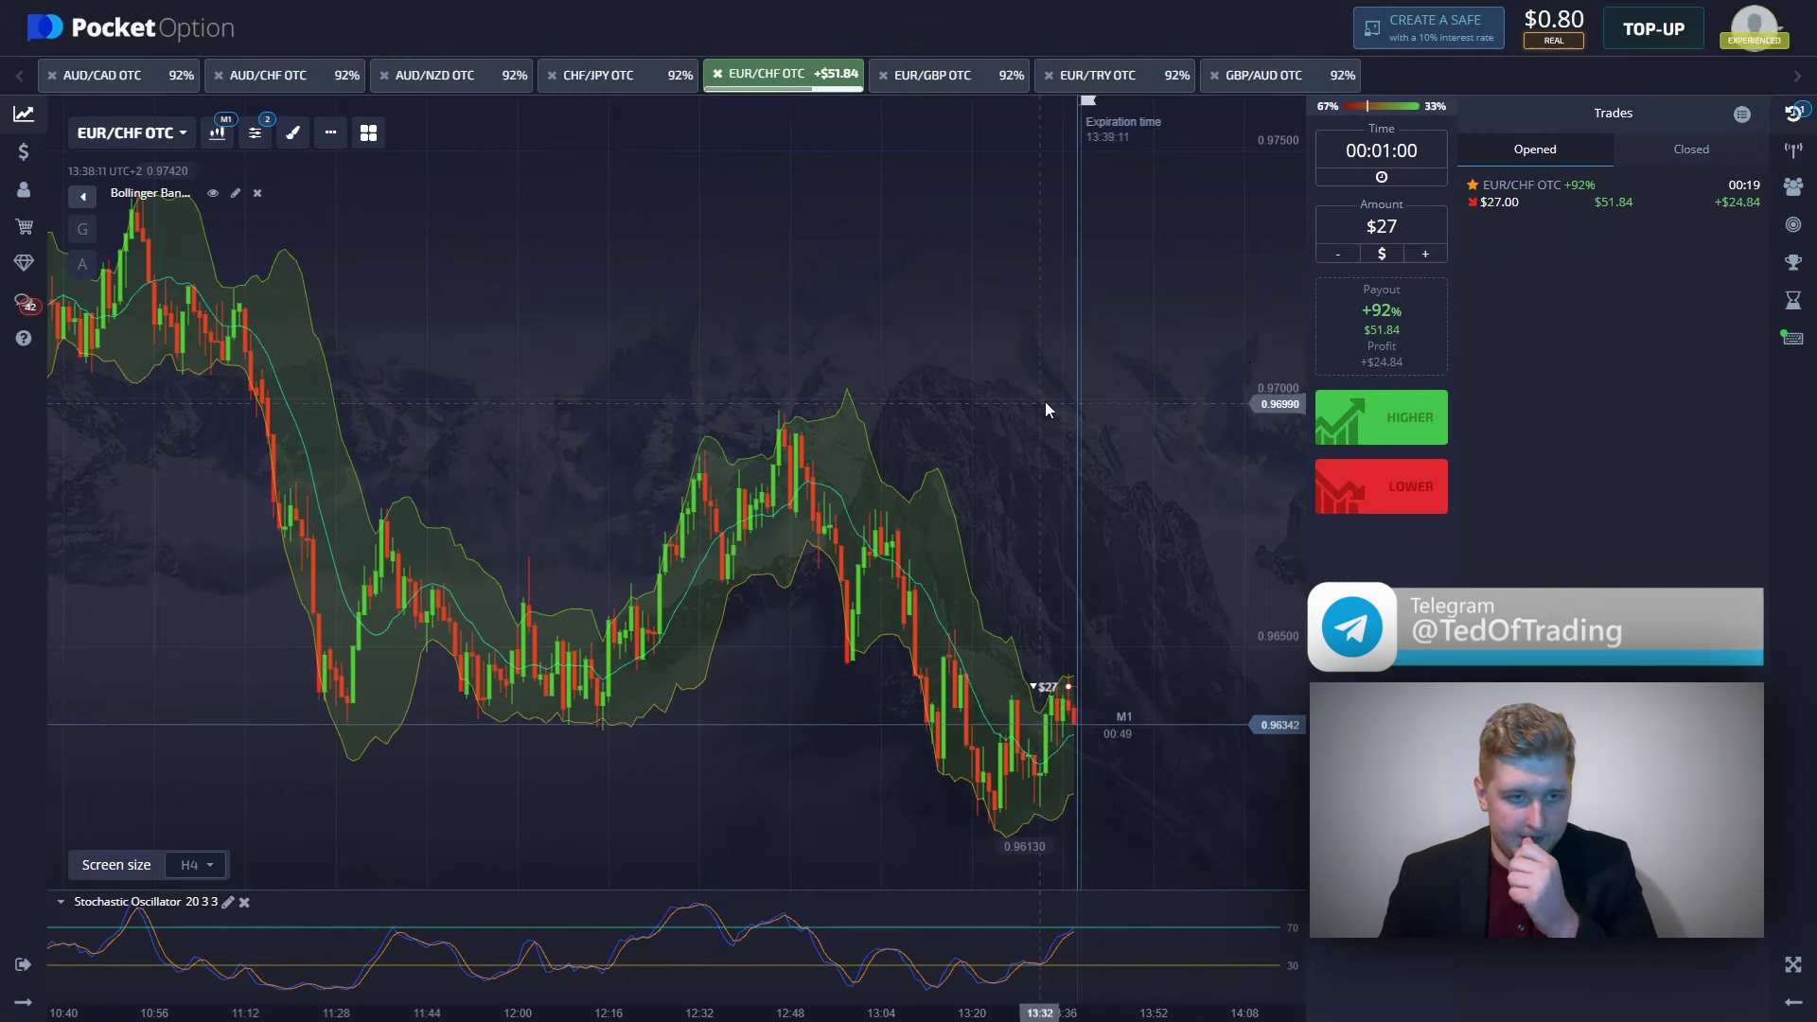
# - Pan the chart while the $27 EUR/CHF trade expires in profit, reaching $52.64
pyautogui.moveTo(1047, 410); pyautogui.dragTo(915, 388)
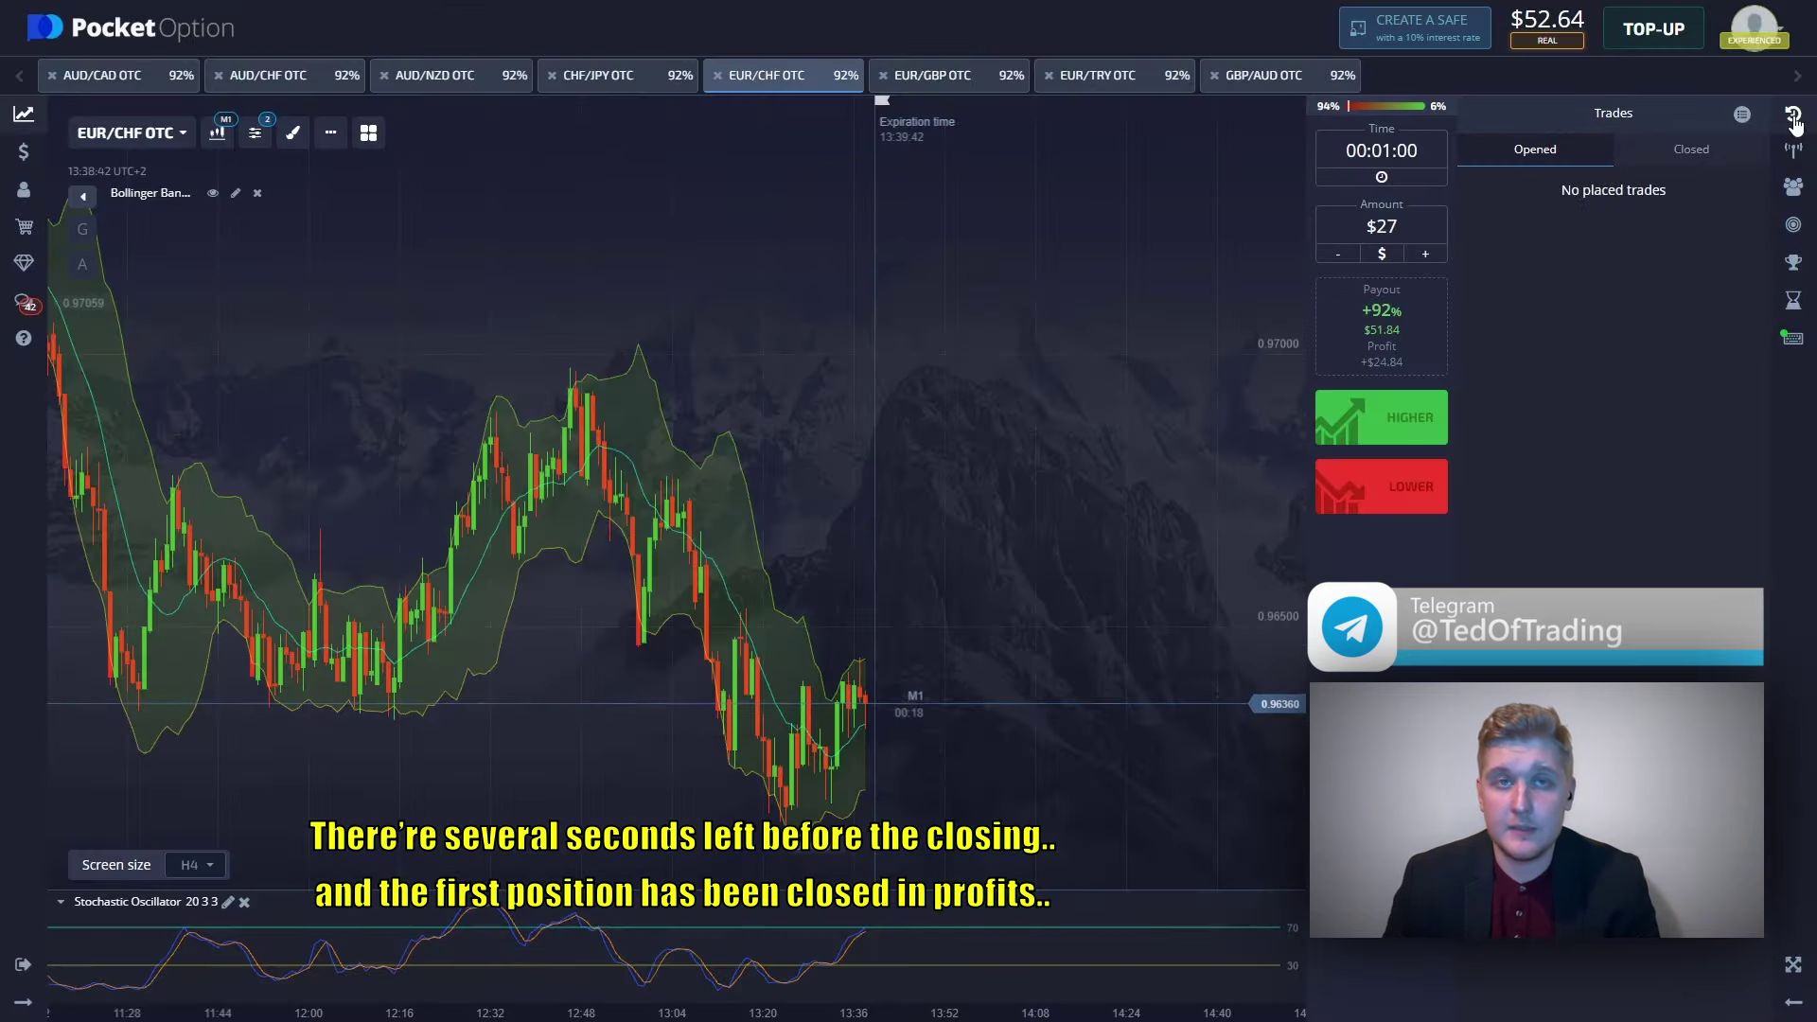
# - Hide the open trades list and set the trade amount to $52
pyautogui.click(1793, 121)
pyautogui.click(1692, 225)
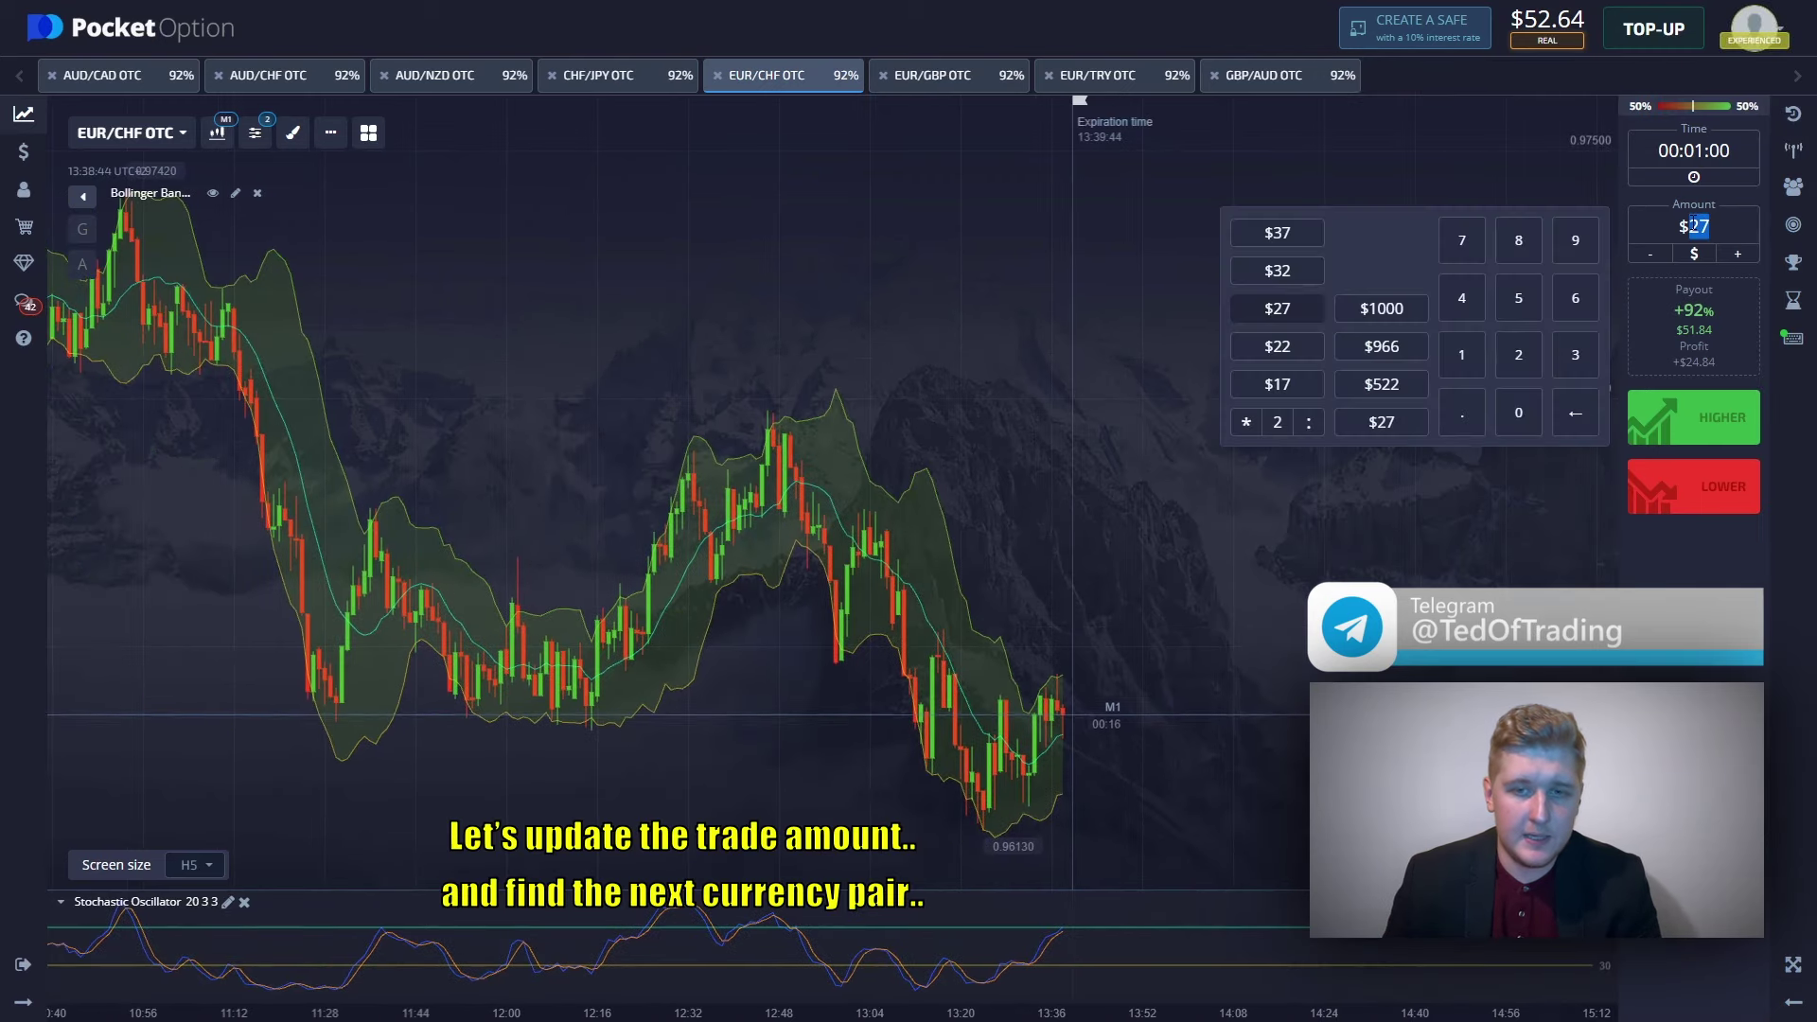
pyautogui.write('52')
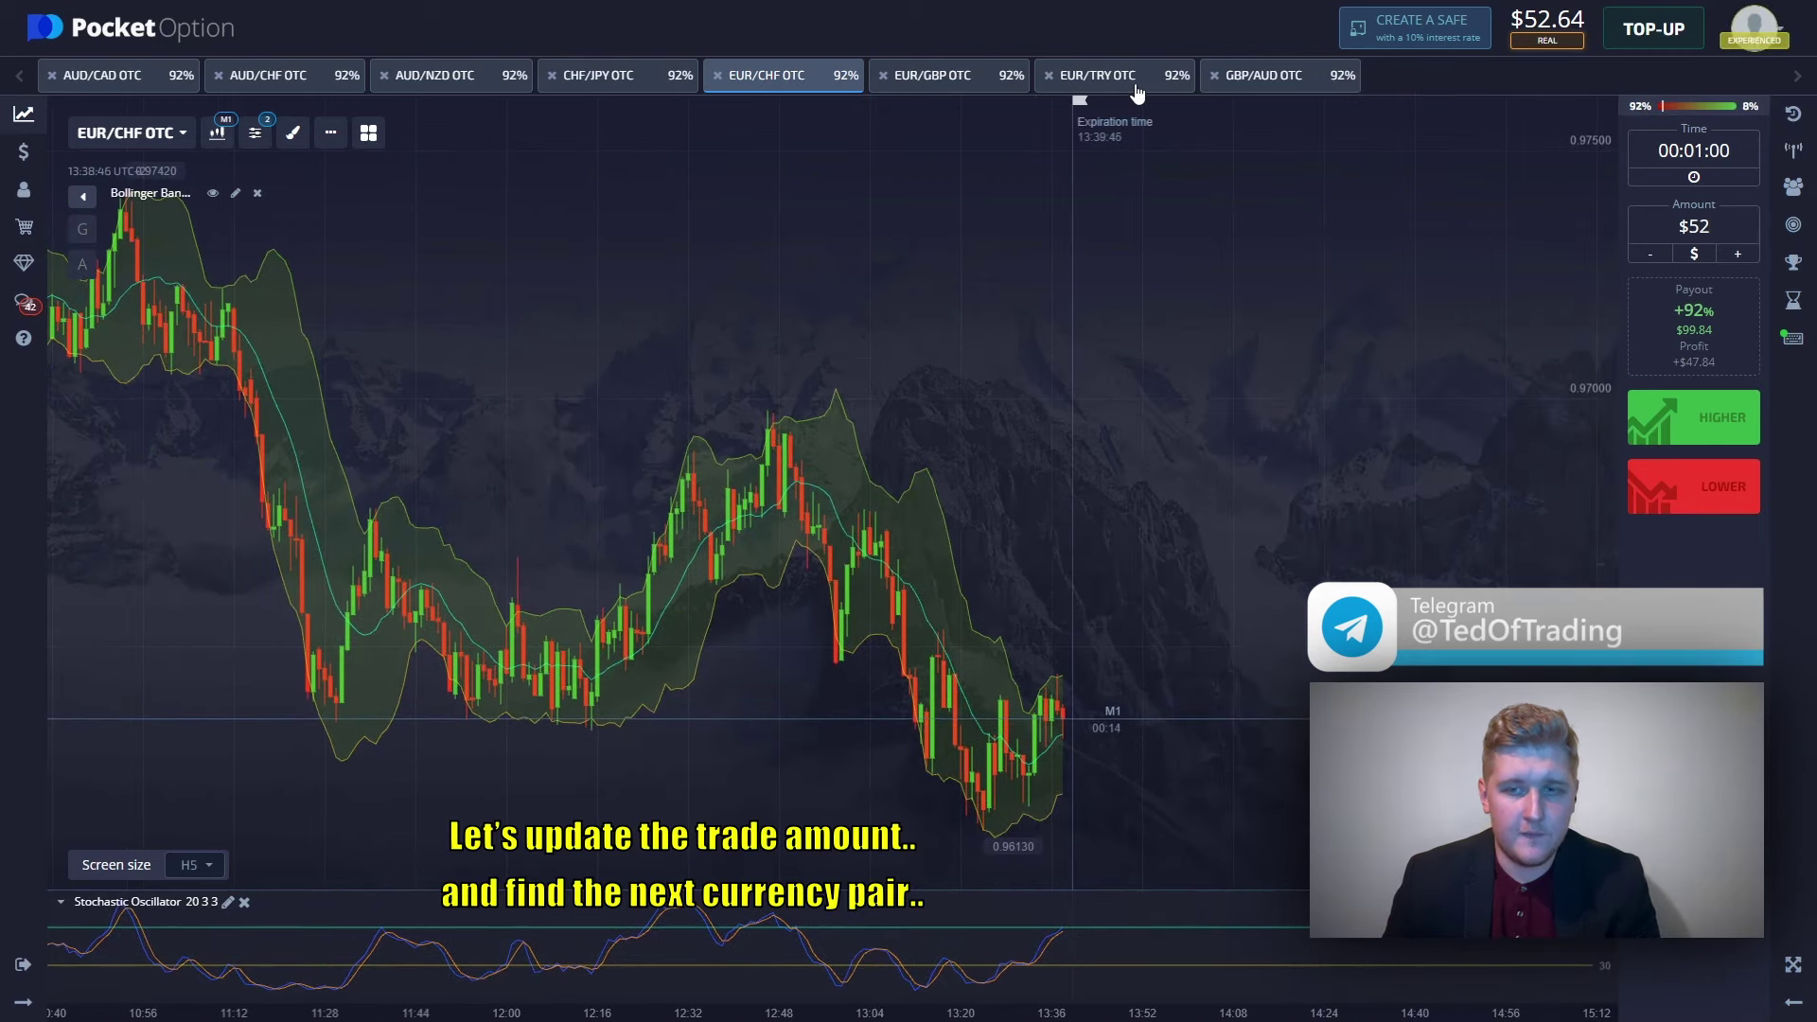
# - Browse EUR/TRY, GBP/AUD and CHF/JPY, then settle on a zoomed-in AUD/NZD OTC chart
pyautogui.click(1137, 82)
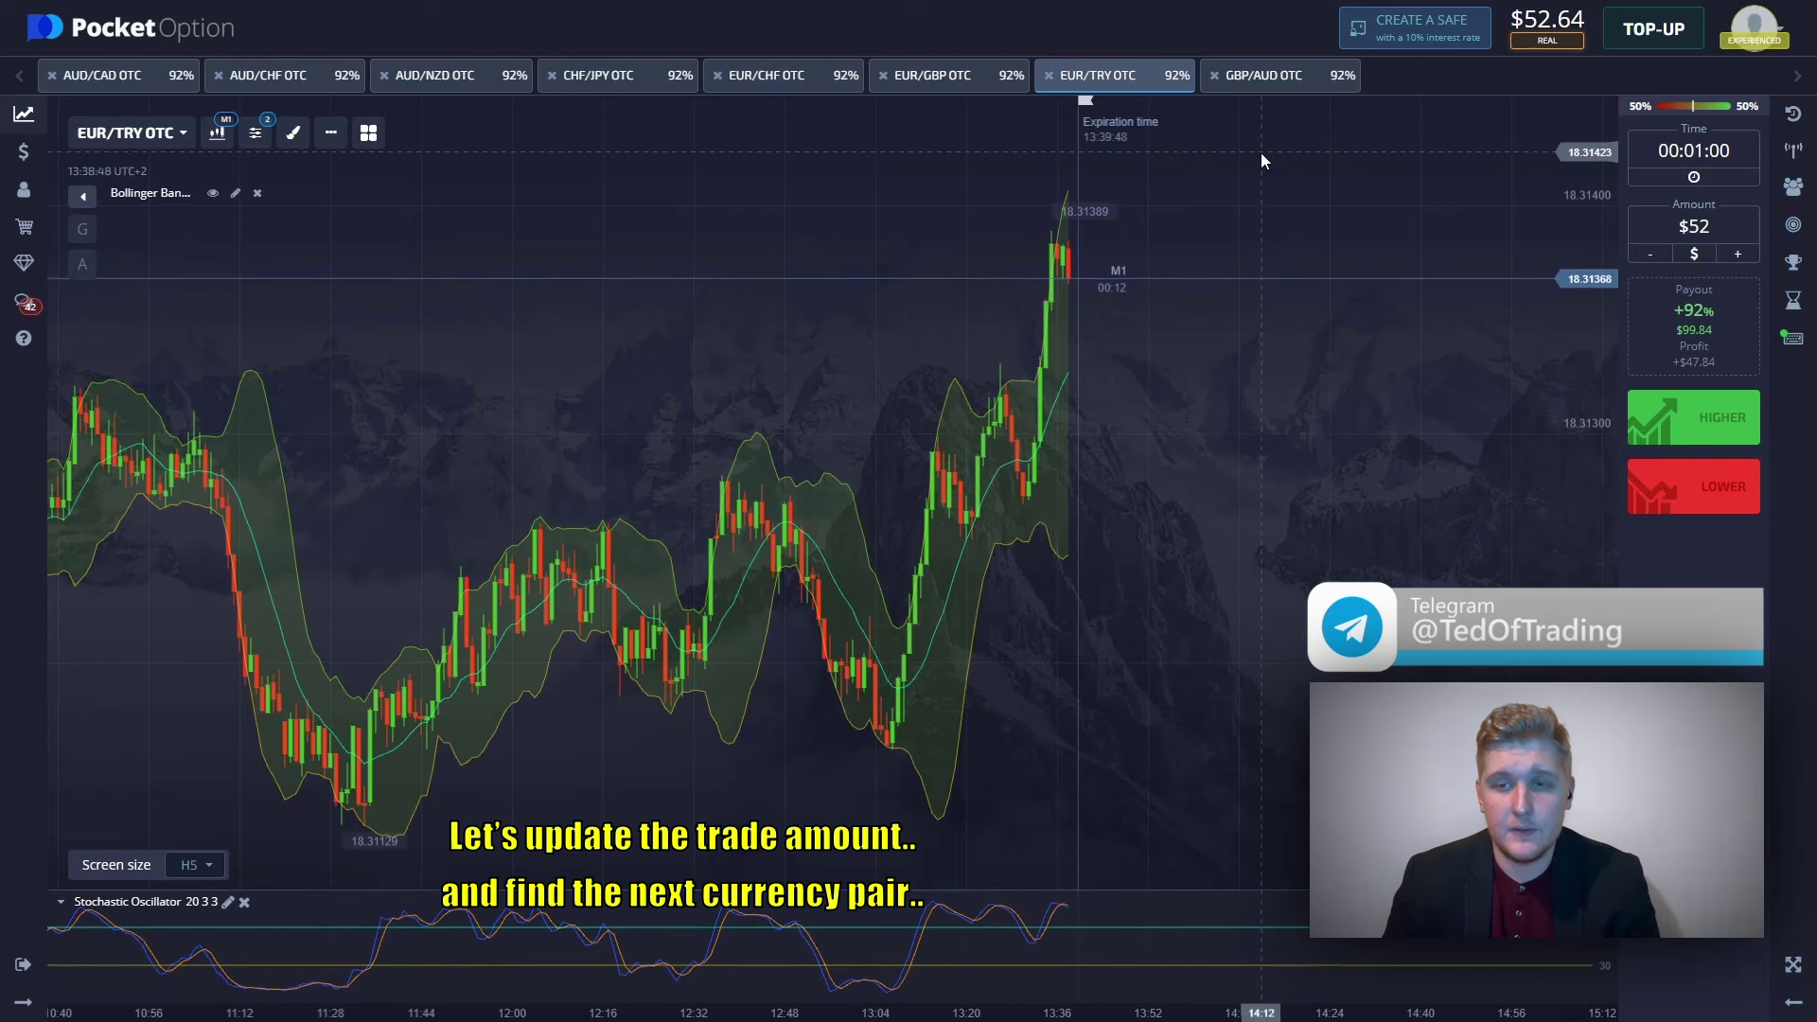
pyautogui.click(1300, 85)
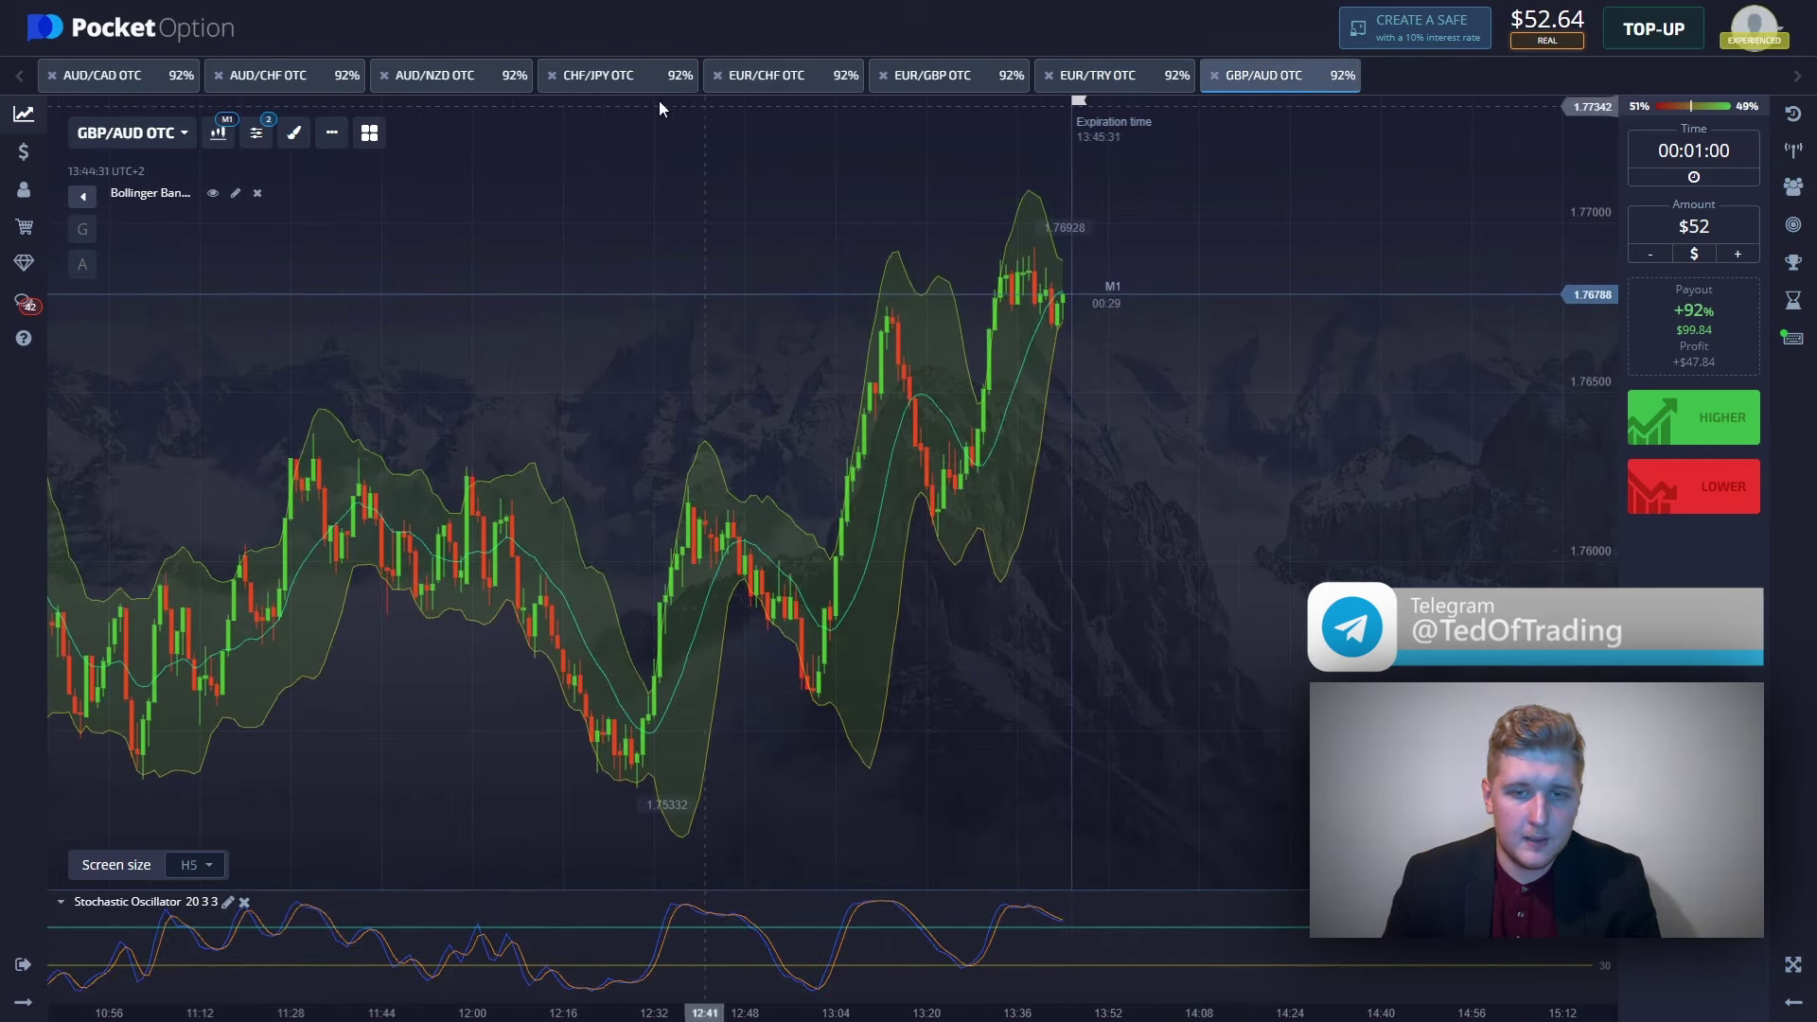
pyautogui.click(655, 81)
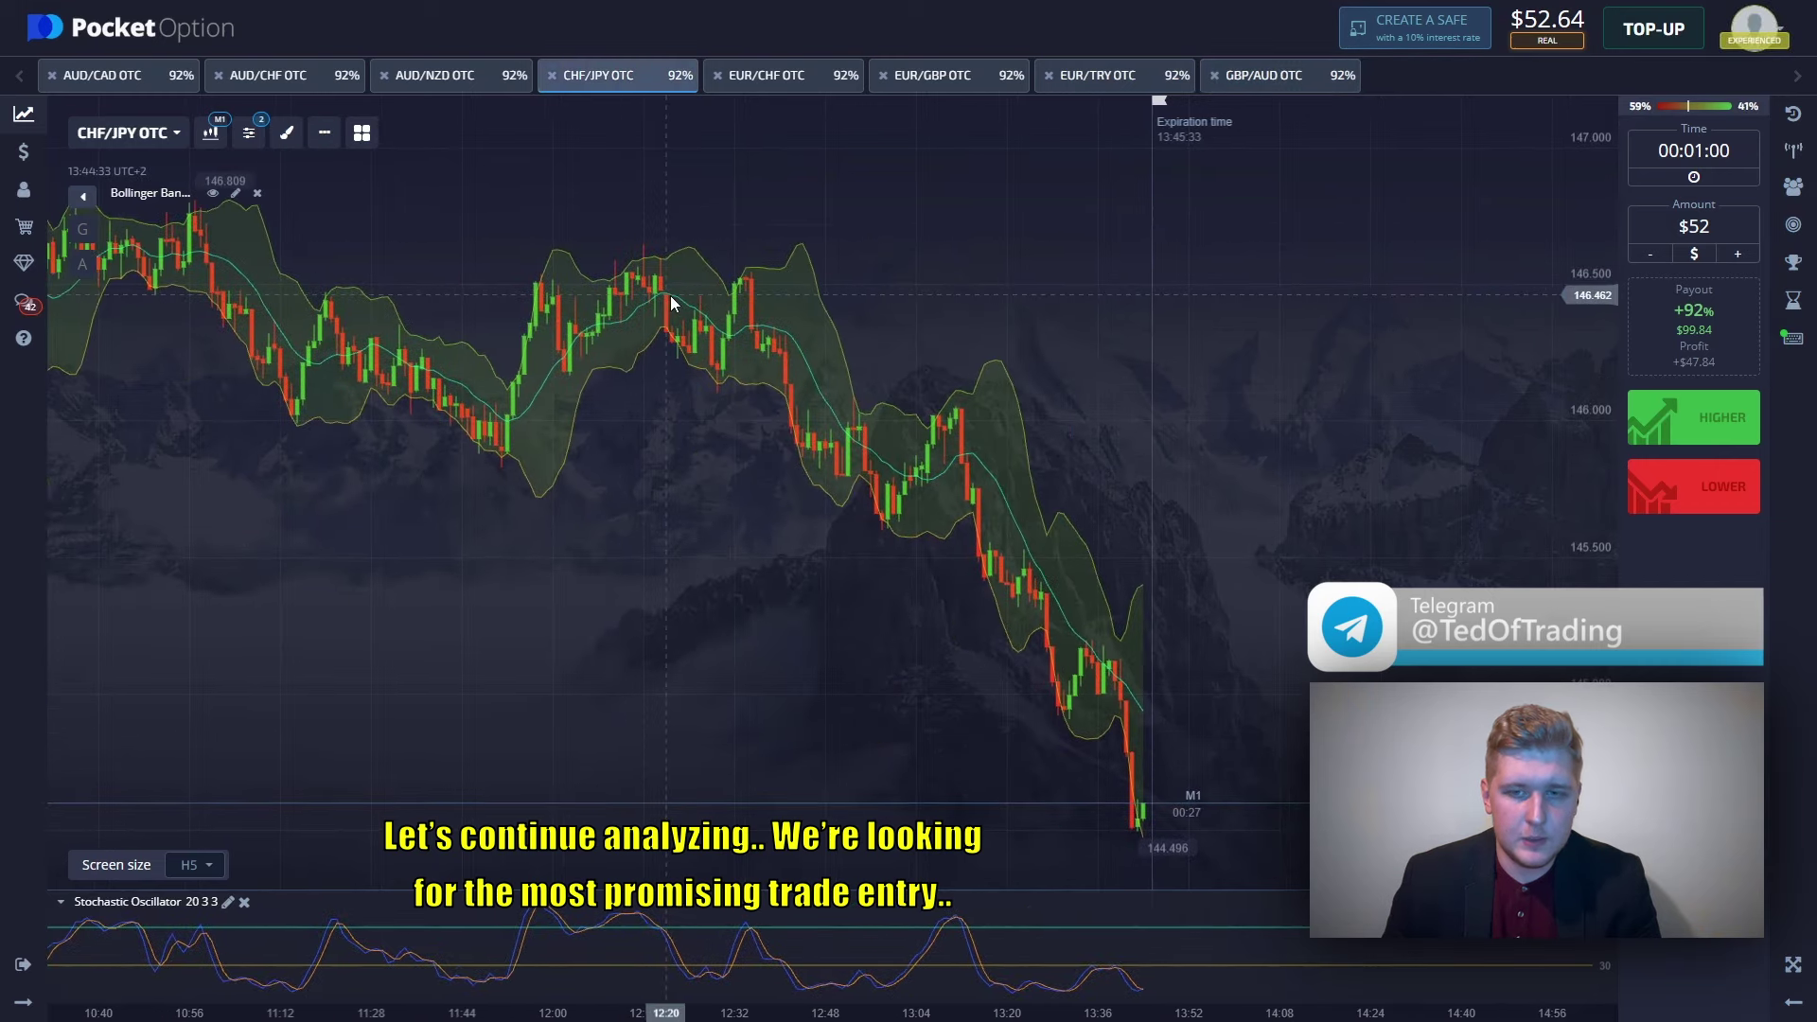
pyautogui.click(460, 76)
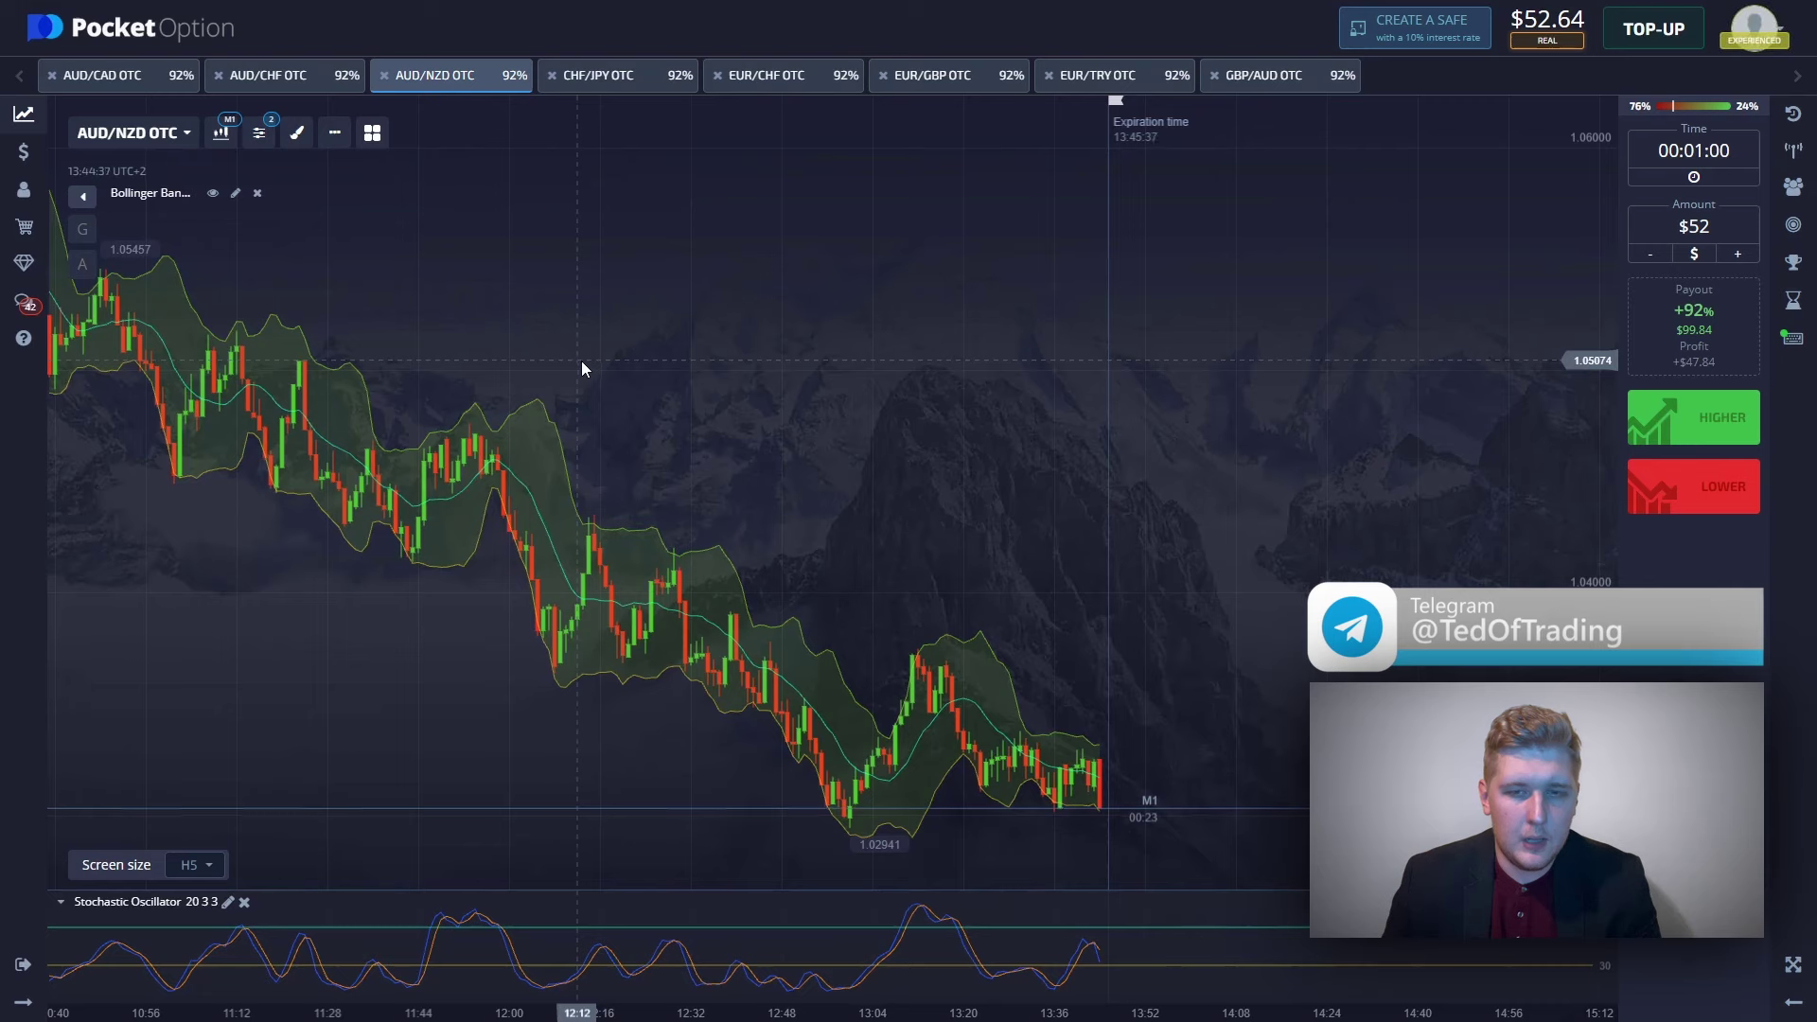
pyautogui.scroll(2, 1098, 769)
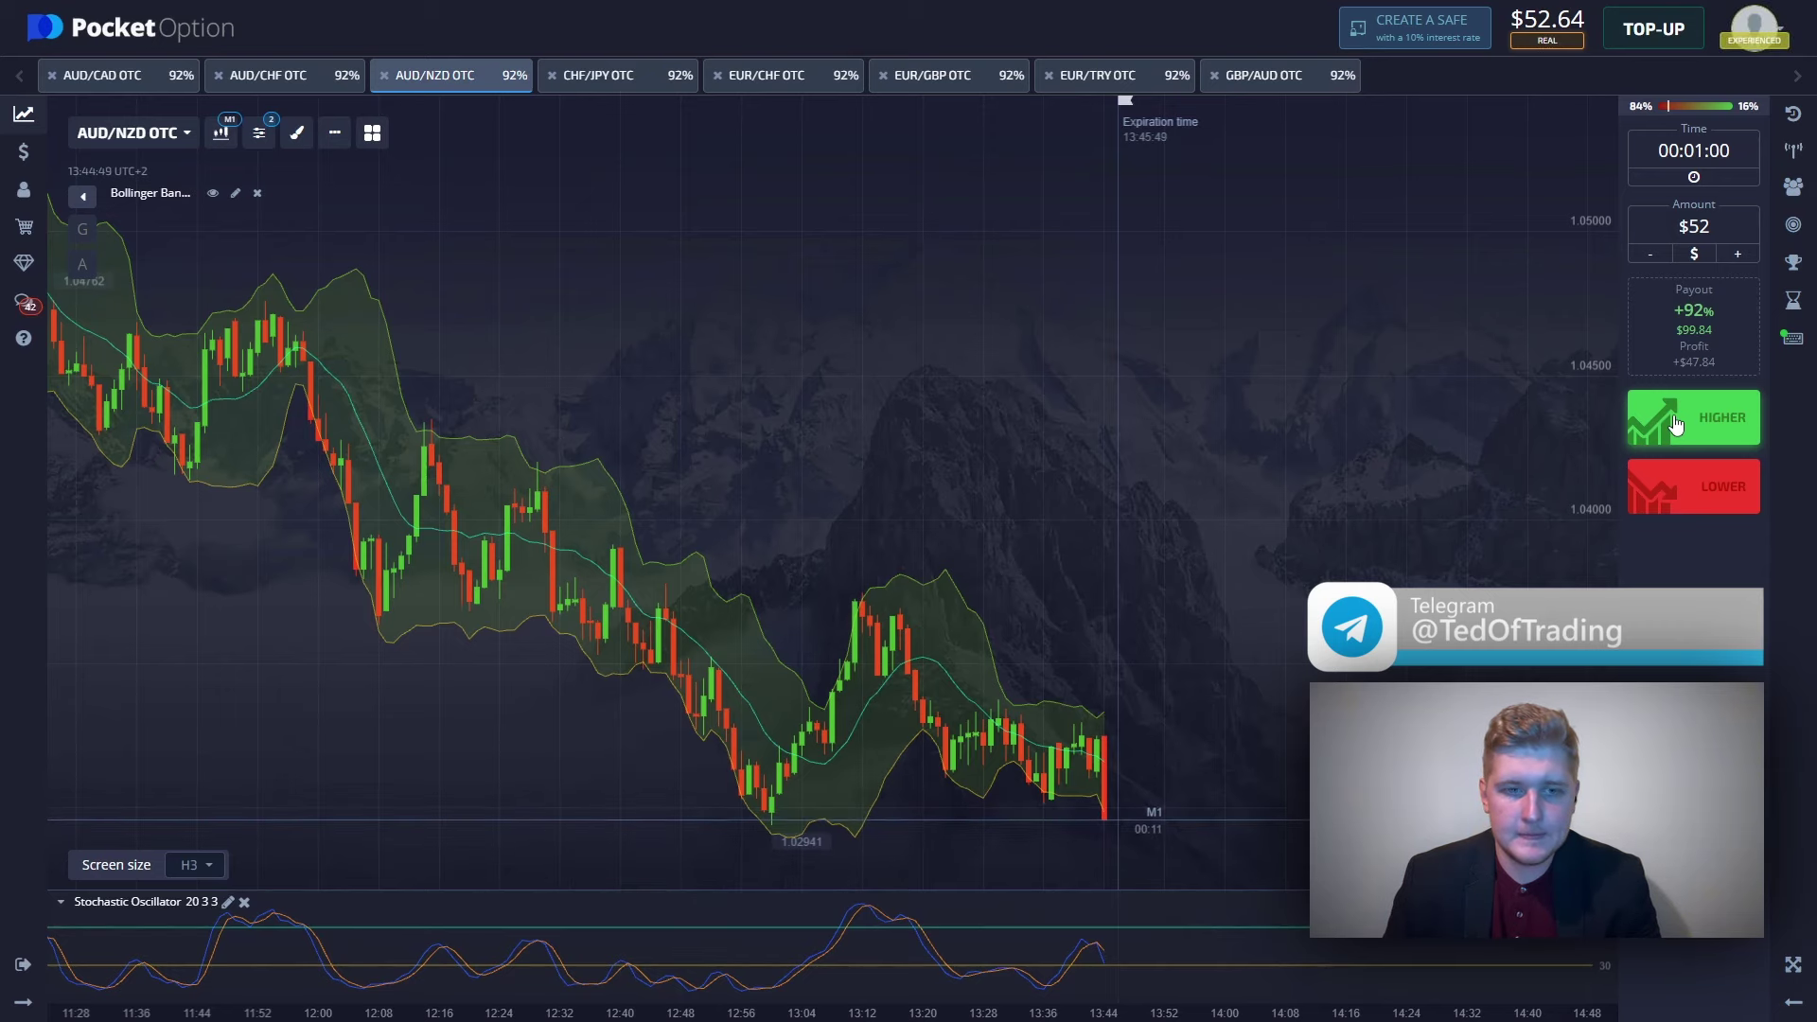
# - Place a $52 Higher trade on AUD/NZD OTC and capture the chart area
pyautogui.click(1675, 425)
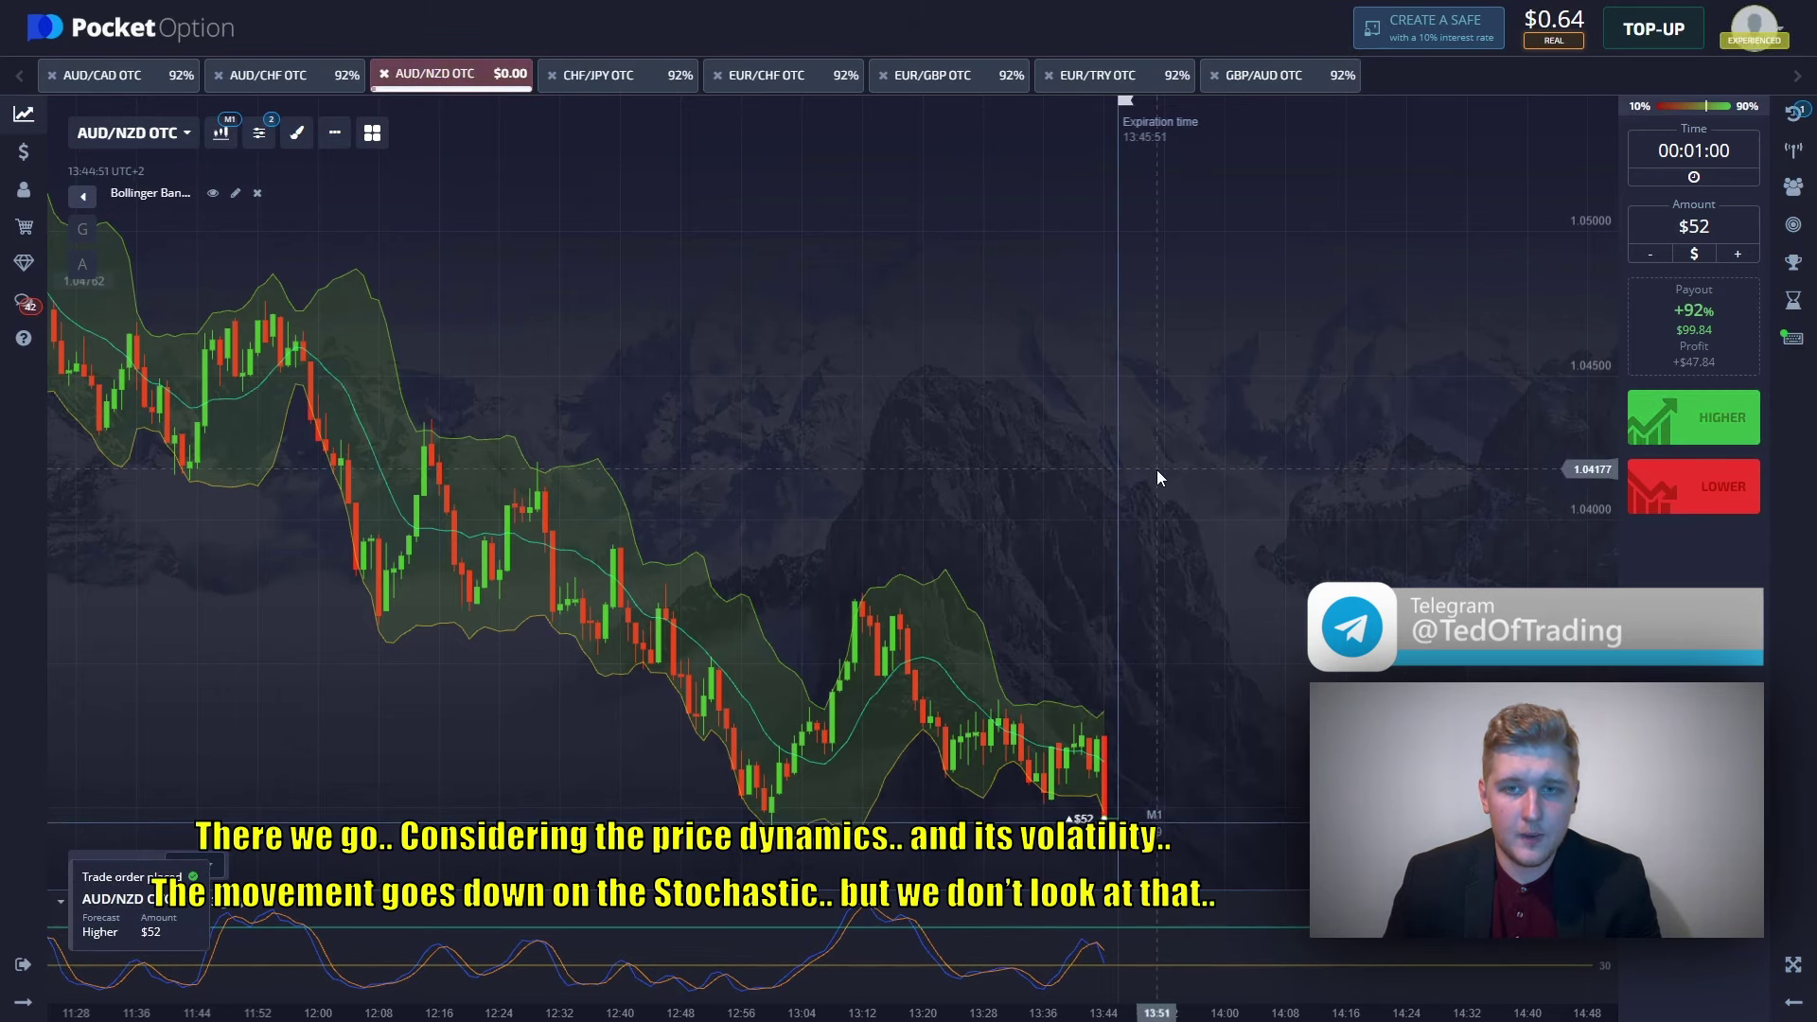
pyautogui.press('Print')
pyautogui.moveTo(48, 98); pyautogui.dragTo(1572, 1002)
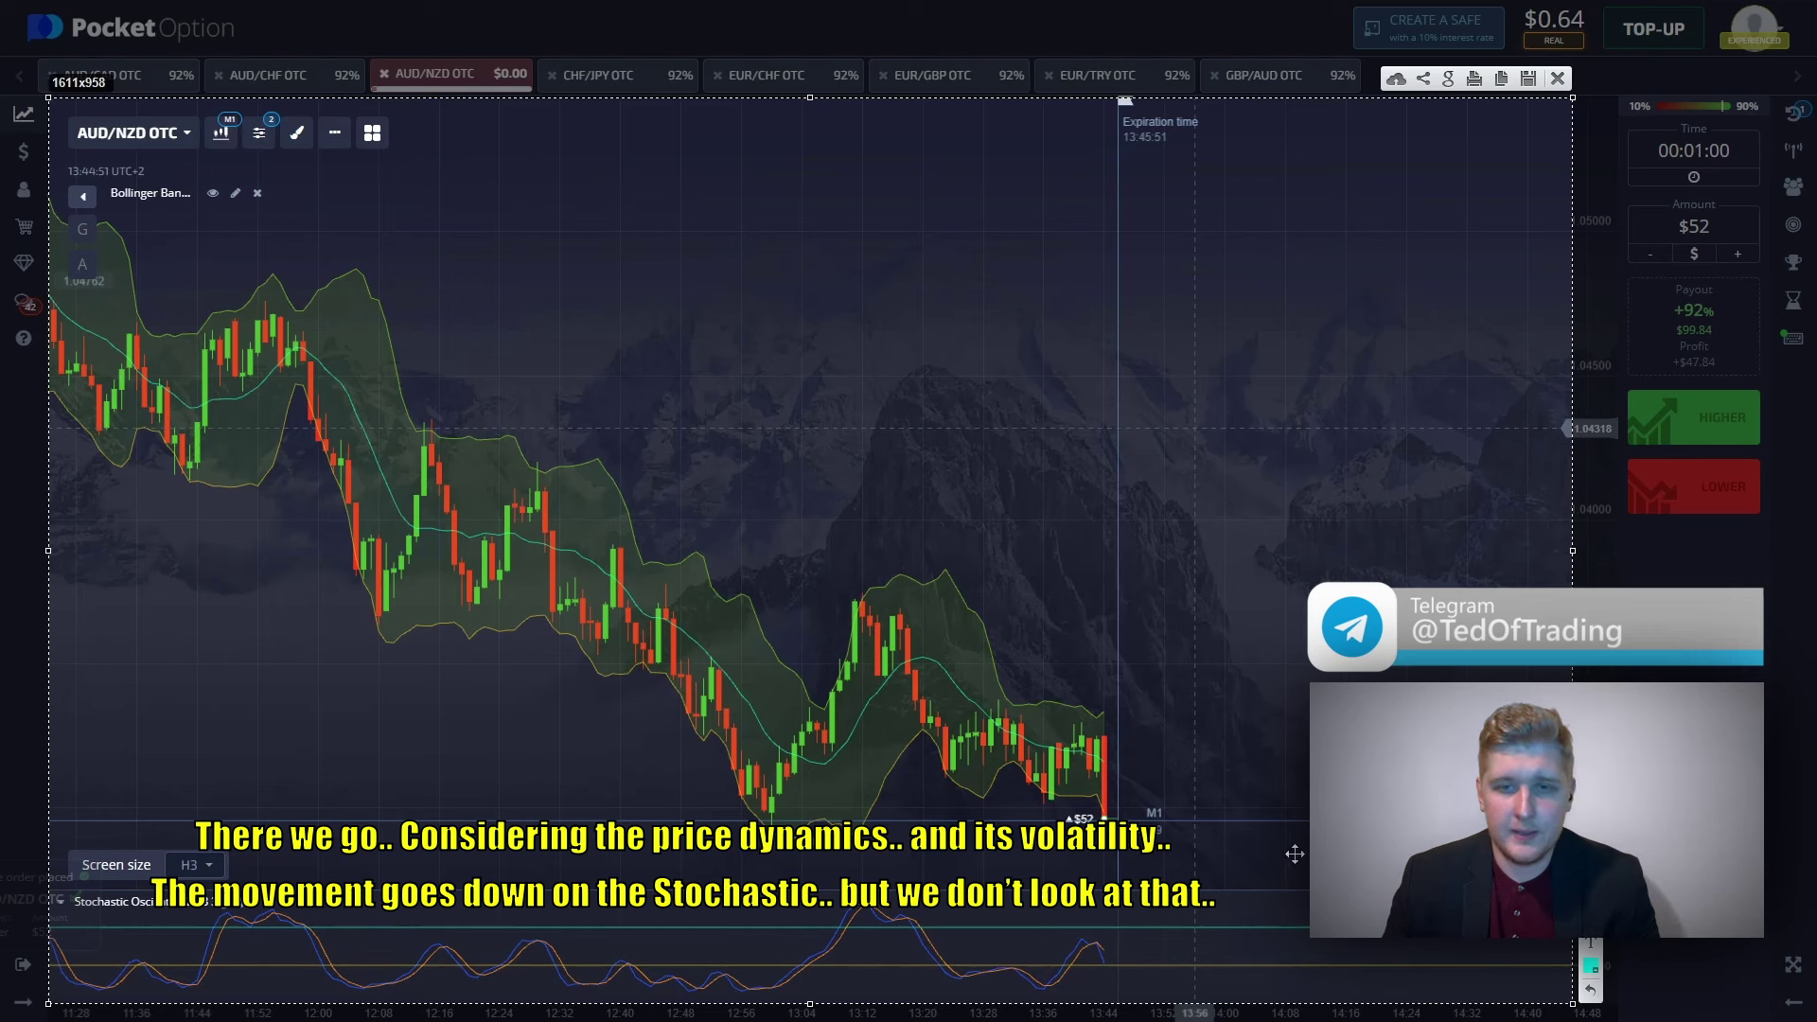
# - Box the support zone, mark its earlier and latest touches, and box the last long candle
pyautogui.moveTo(1155, 859)
pyautogui.mouseDown()
pyautogui.moveTo(974, 820)
pyautogui.moveTo(648, 819)
pyautogui.mouseUp()
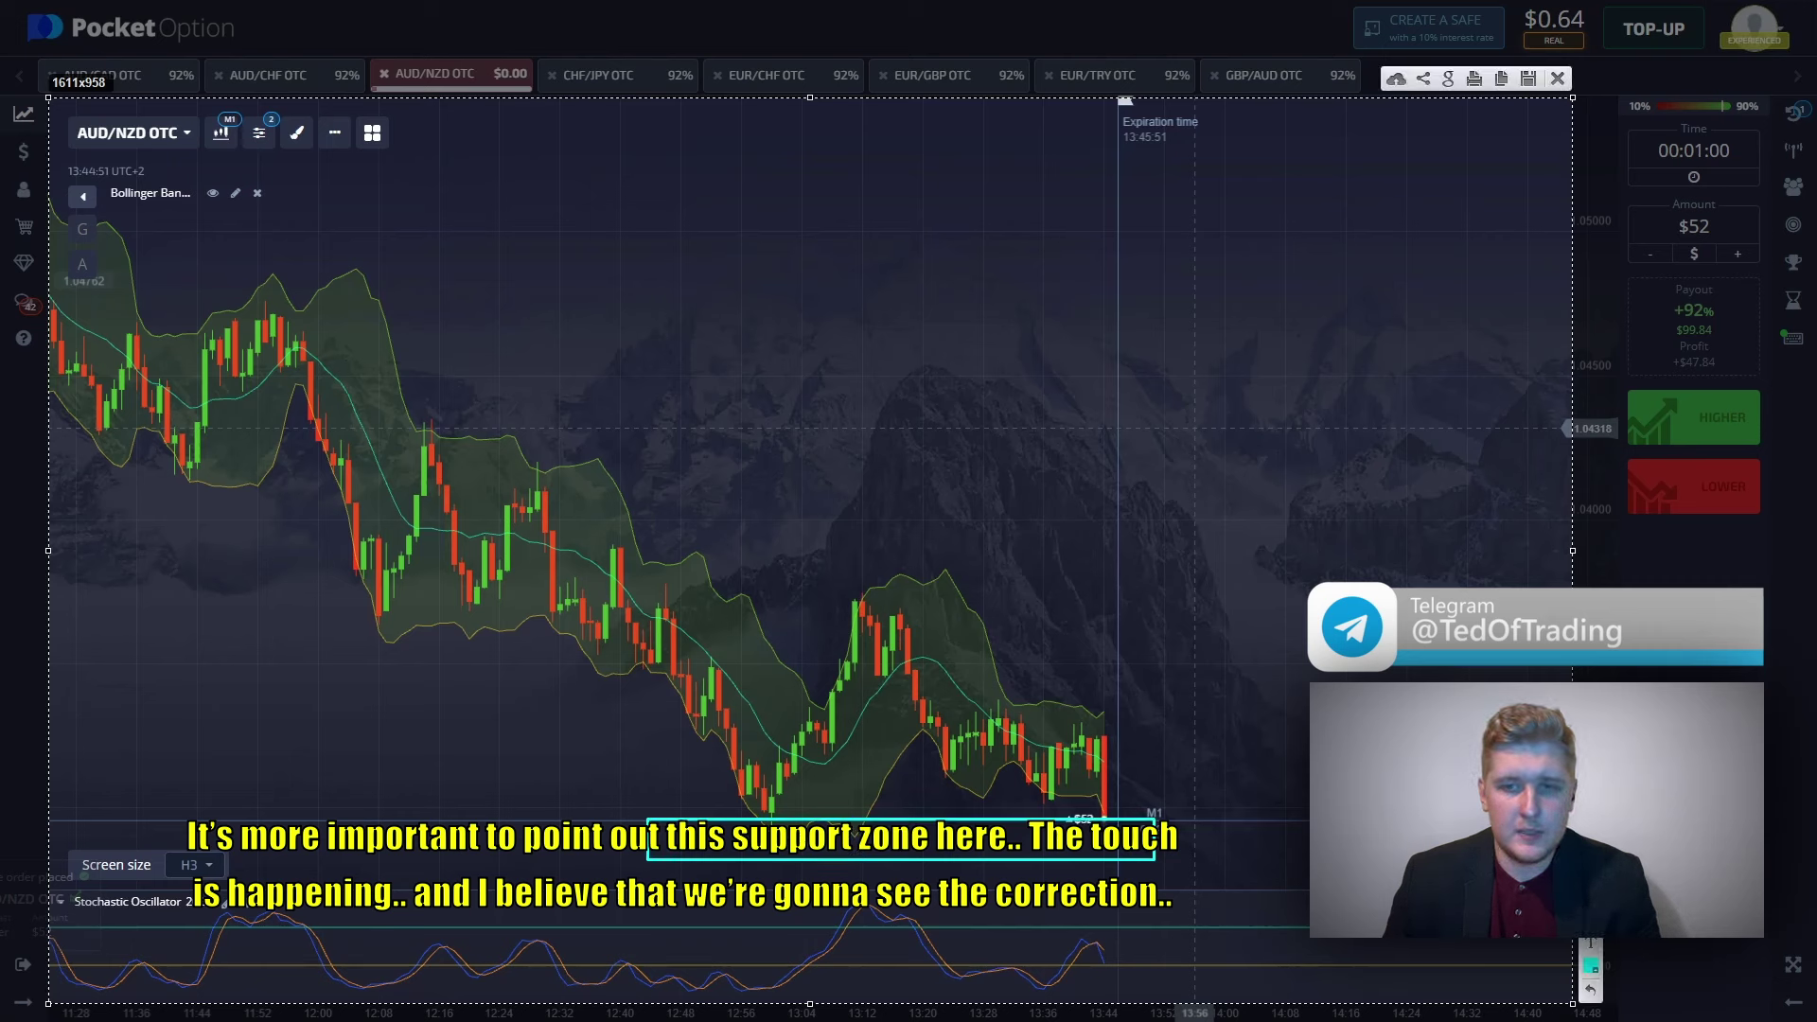
pyautogui.moveTo(780, 816); pyautogui.dragTo(791, 804)
pyautogui.moveTo(1148, 818); pyautogui.dragTo(1171, 812)
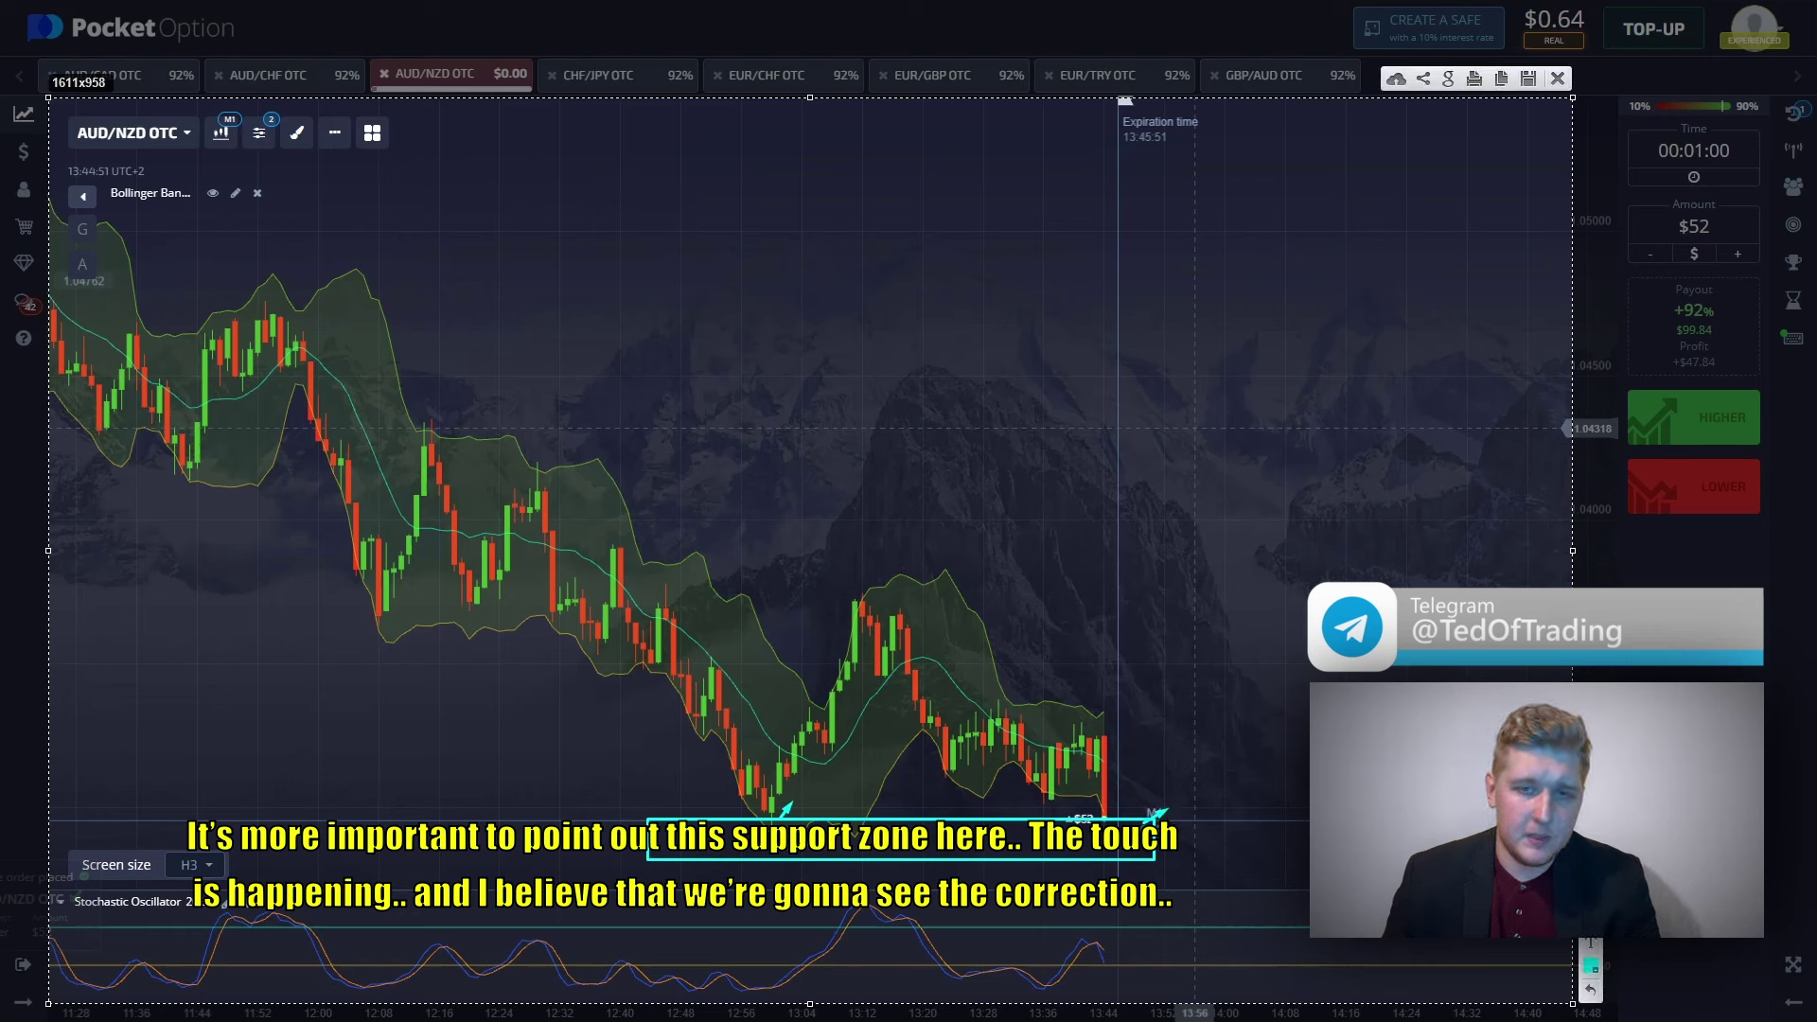
pyautogui.moveTo(1086, 724); pyautogui.dragTo(1155, 859)
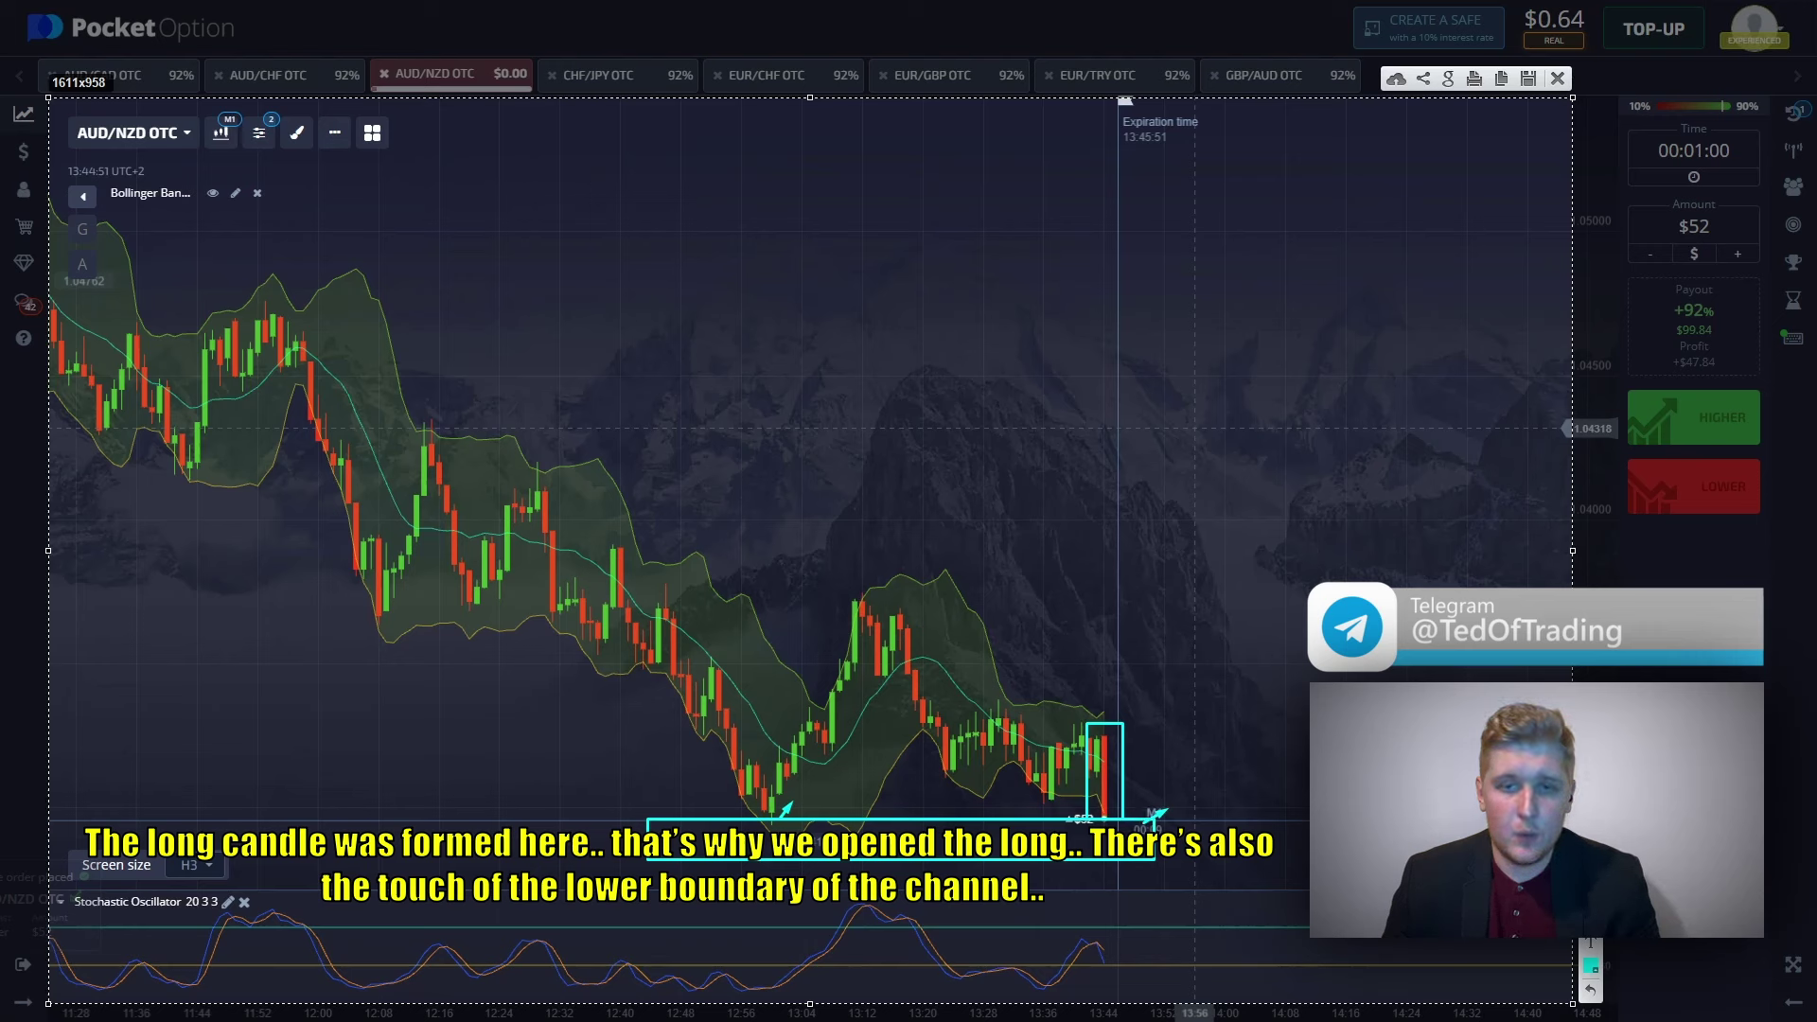
pyautogui.moveTo(1088, 812)
pyautogui.mouseDown()
pyautogui.moveTo(1115, 802)
pyautogui.moveTo(1096, 810)
pyautogui.mouseUp()
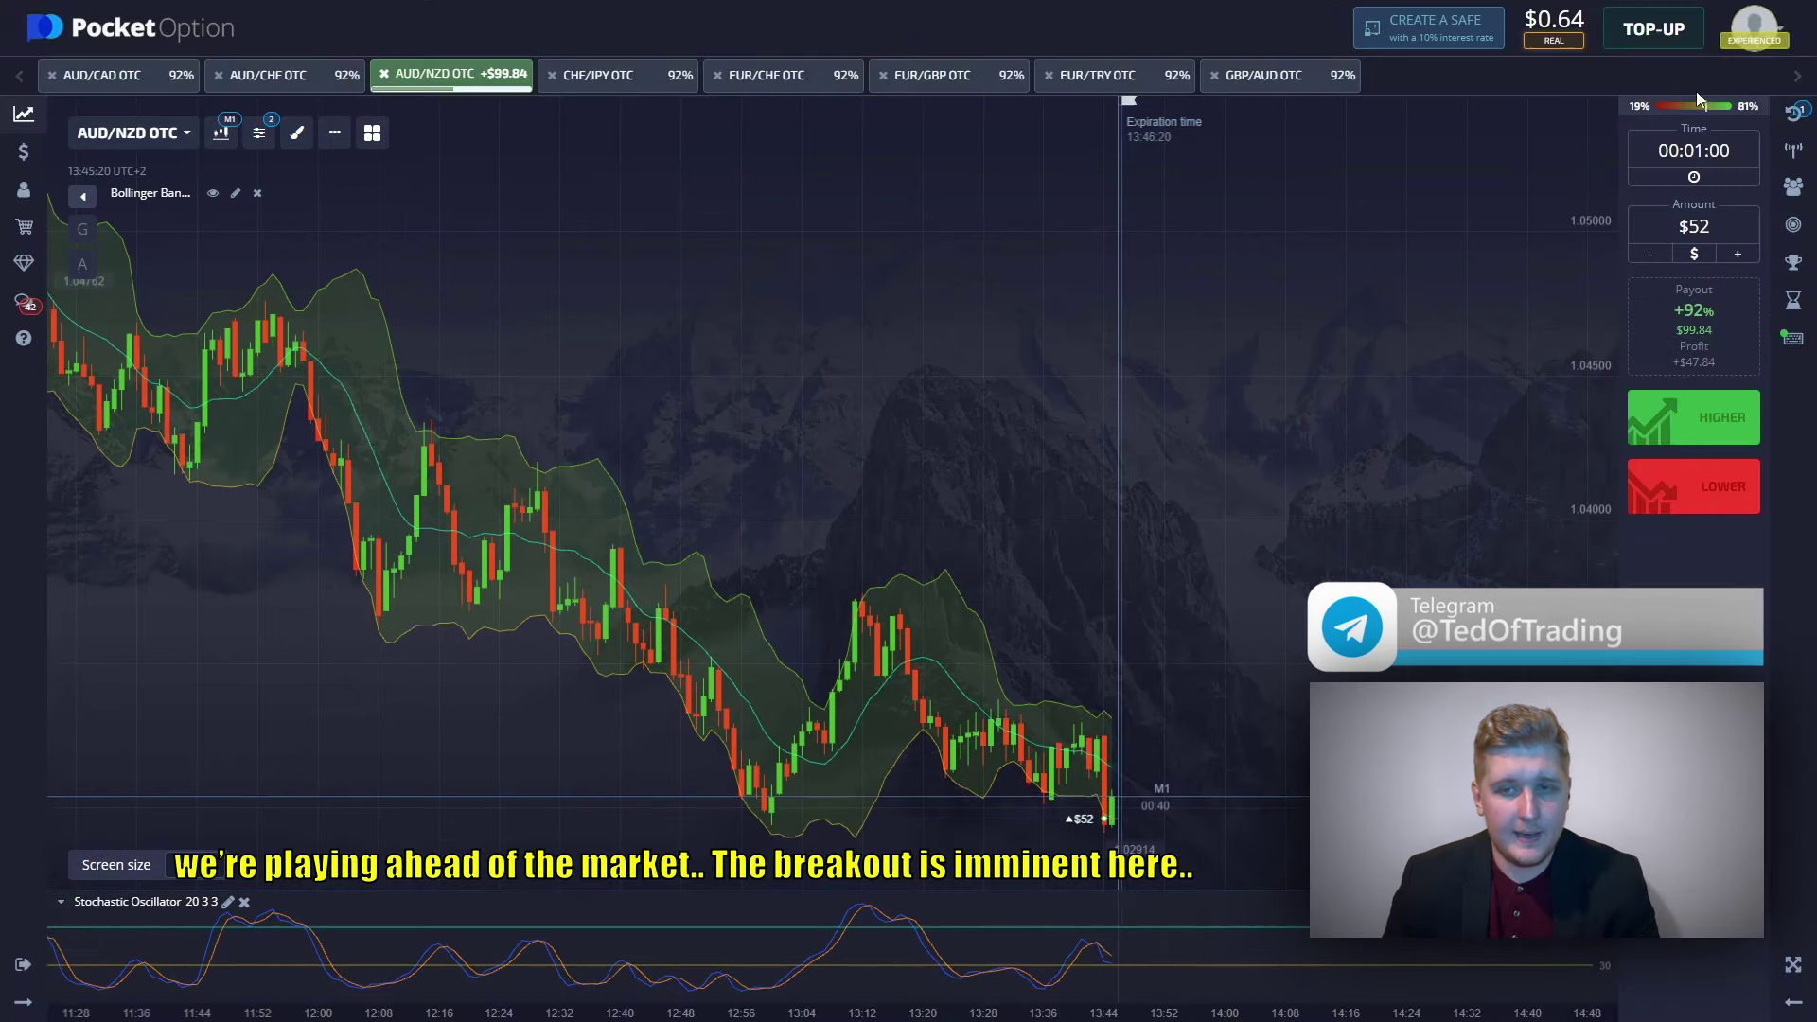
# - Show open trades and pan the chart until the AUD/NZD trade closes $47.84 up
pyautogui.click(1800, 119)
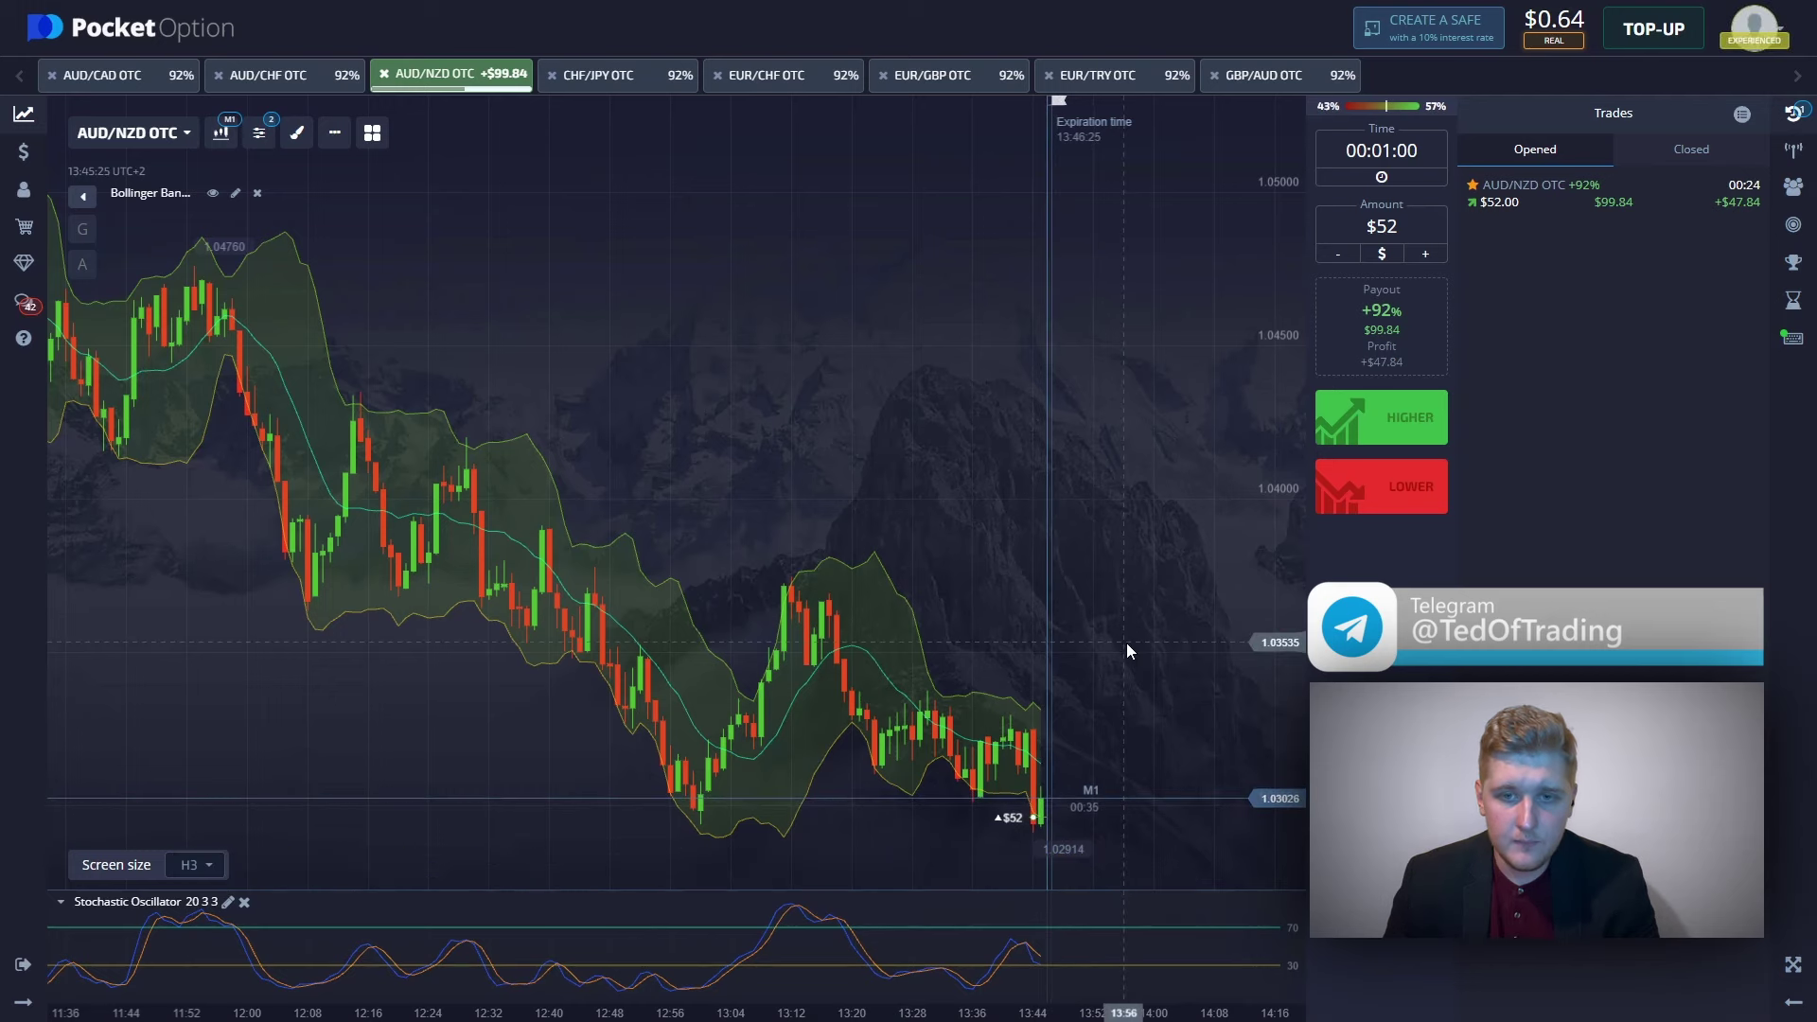
pyautogui.moveTo(1126, 643); pyautogui.dragTo(904, 594)
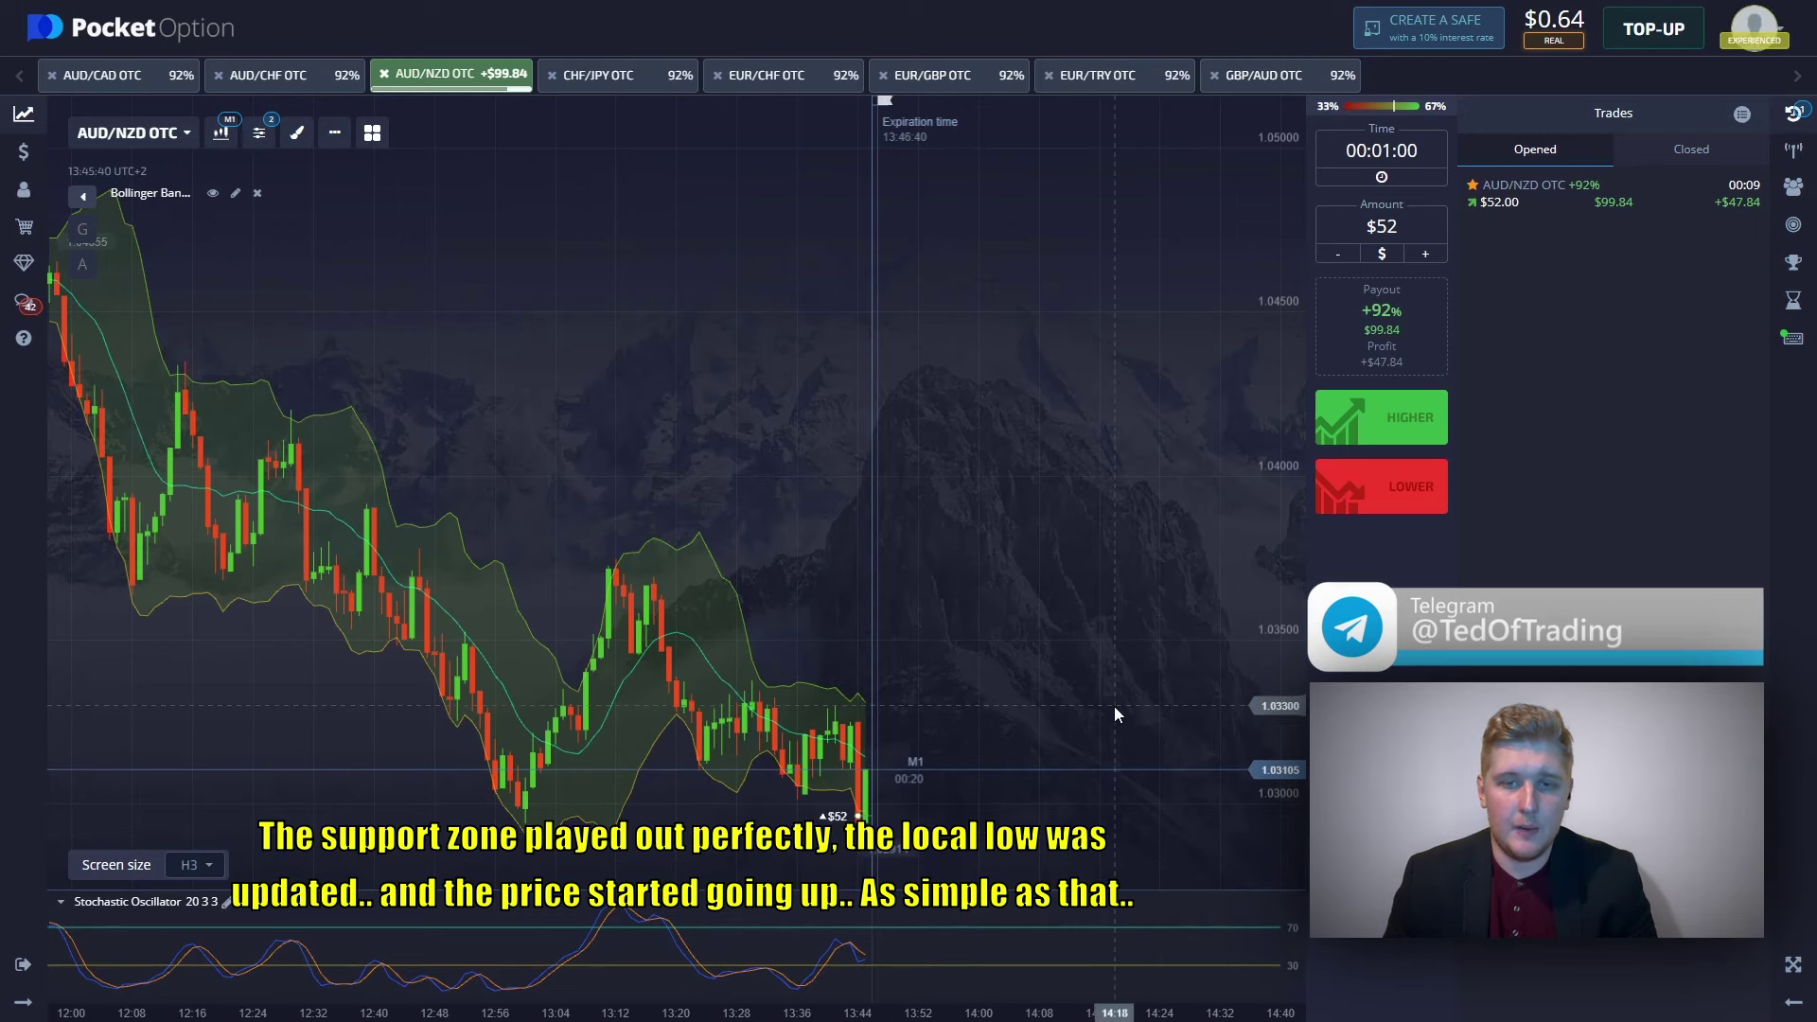
pyautogui.moveTo(941, 725); pyautogui.dragTo(965, 742)
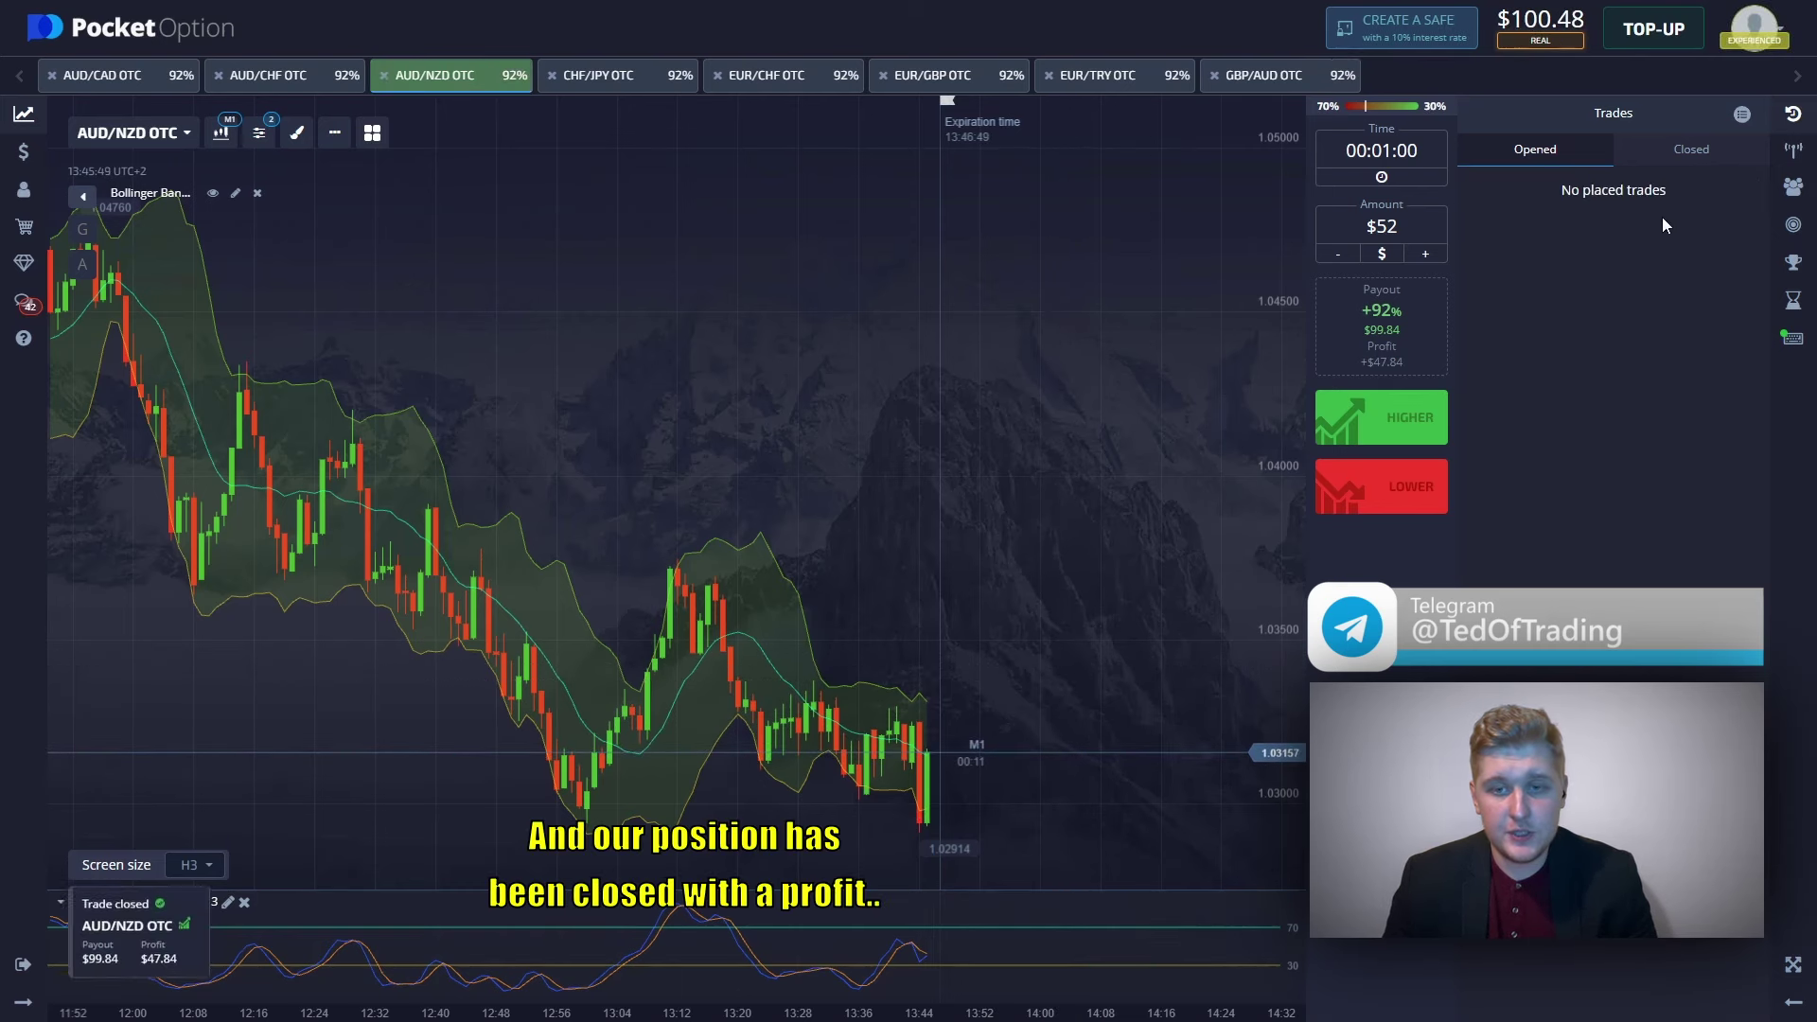
# - Hide the open trades list and set the trade amount to $100
pyautogui.click(1791, 115)
pyautogui.click(1744, 224)
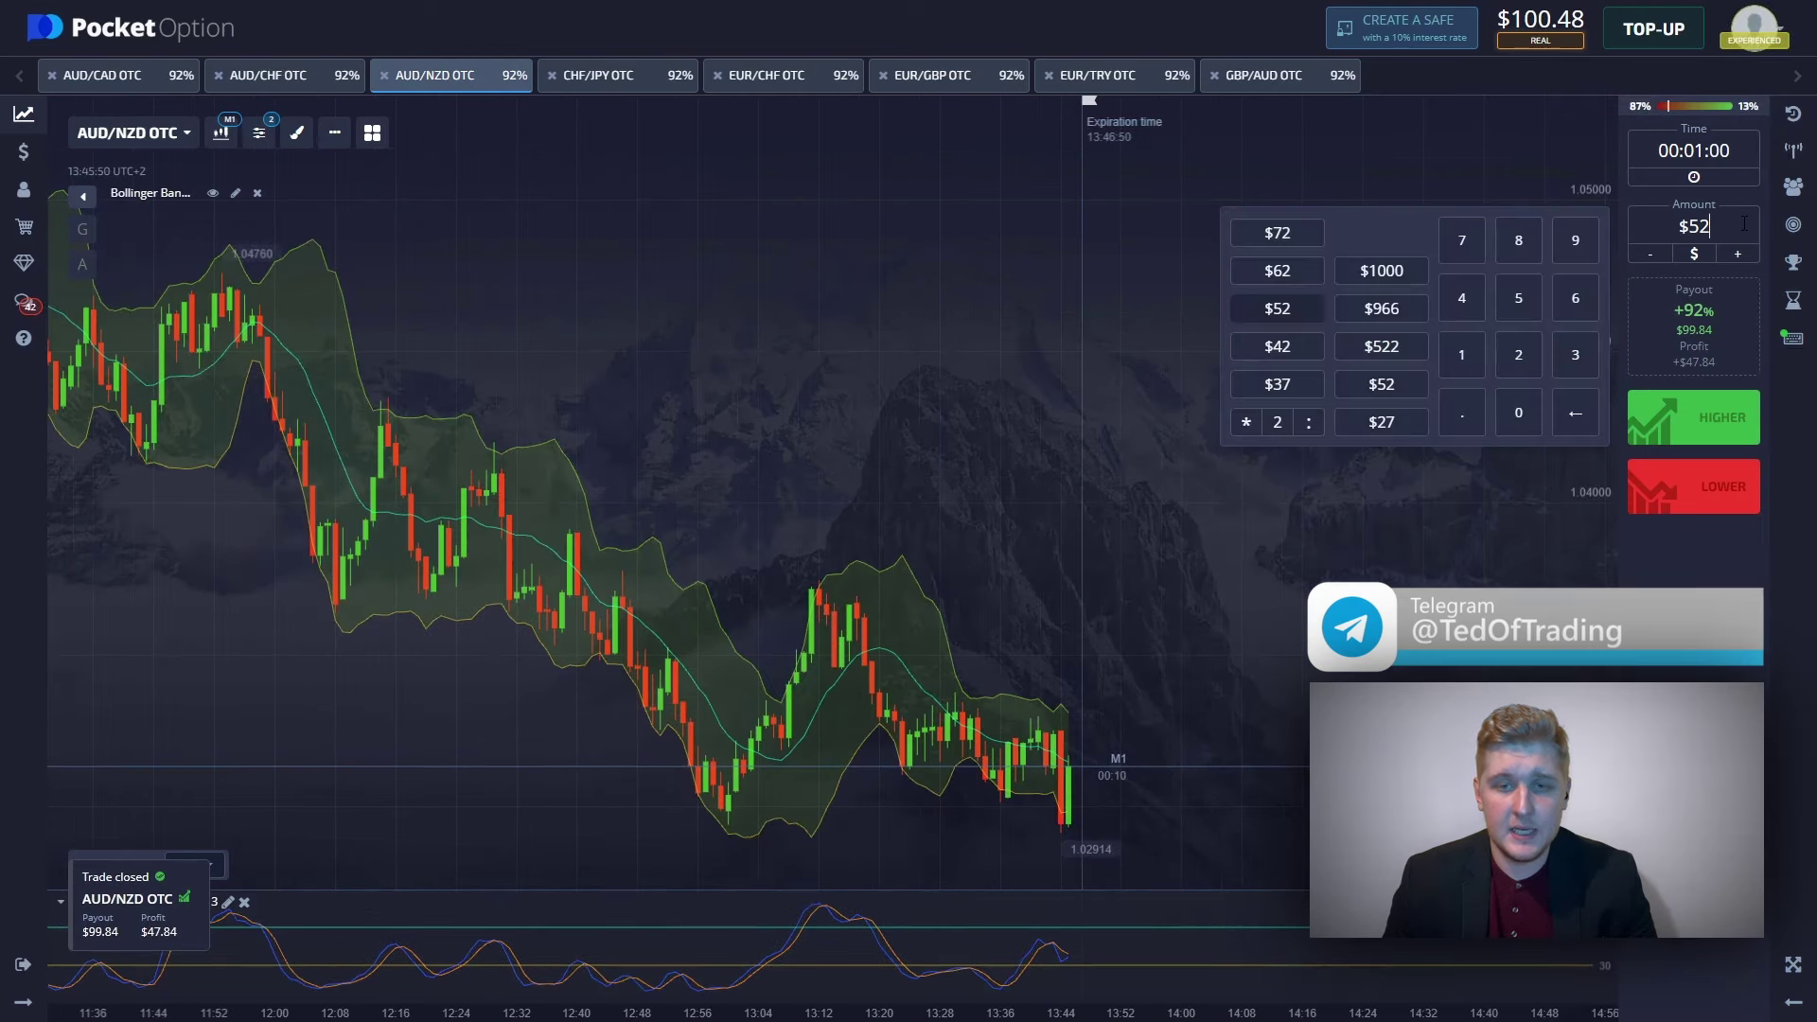
pyautogui.press('BackSpace')
pyautogui.press('BackSpace')
pyautogui.write('100')
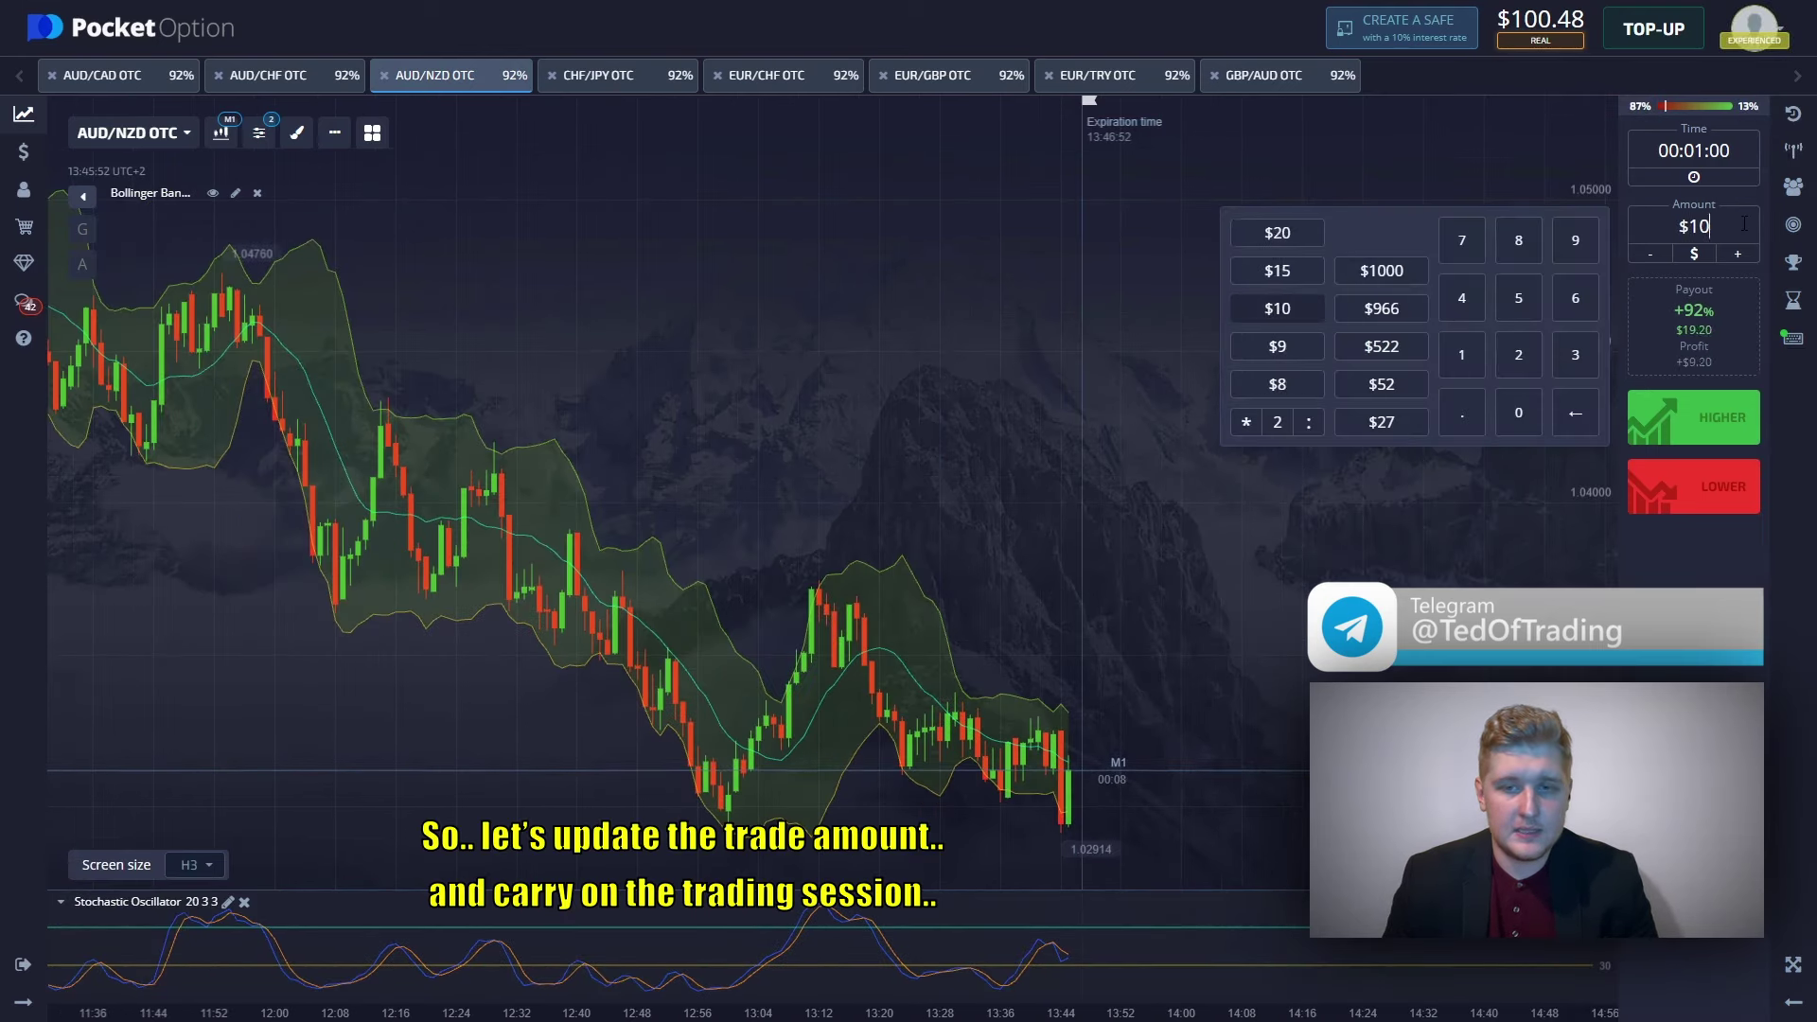
pyautogui.click(981, 275)
# - Check EUR/TRY, GBP/AUD and EUR/GBP, then settle on the EUR/CHF OTC chart
pyautogui.click(1098, 75)
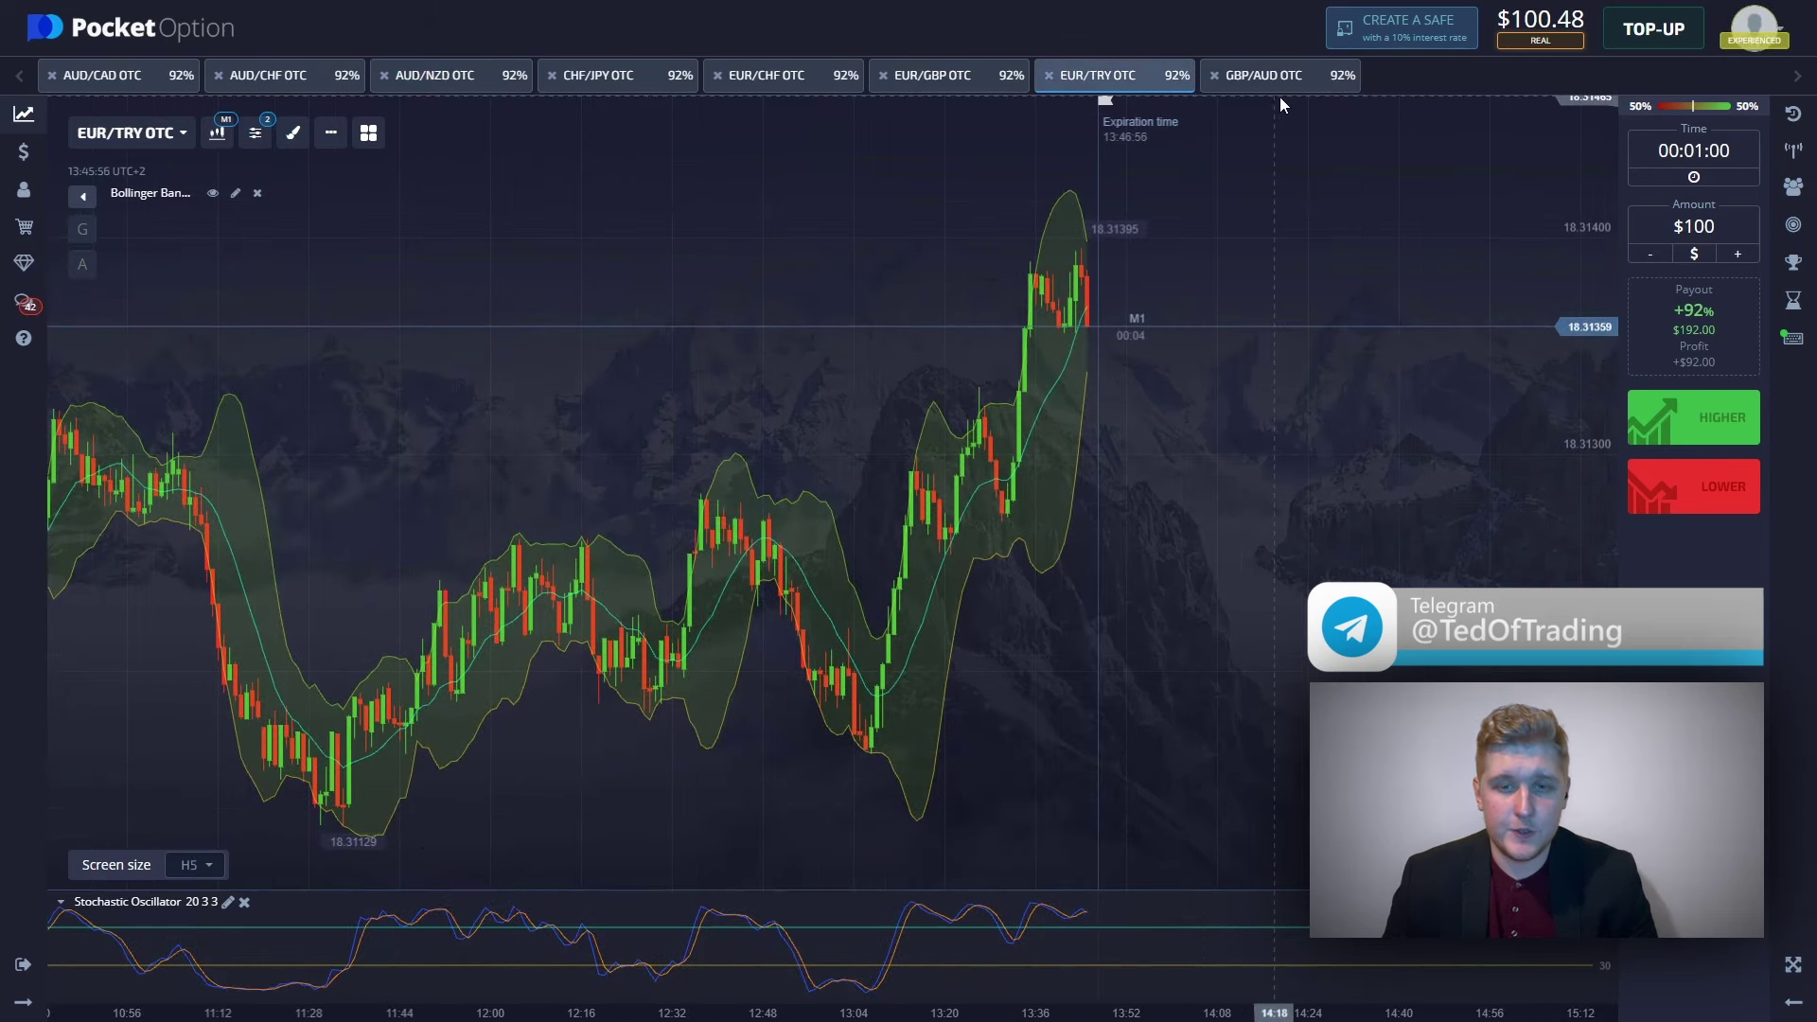
pyautogui.click(1303, 84)
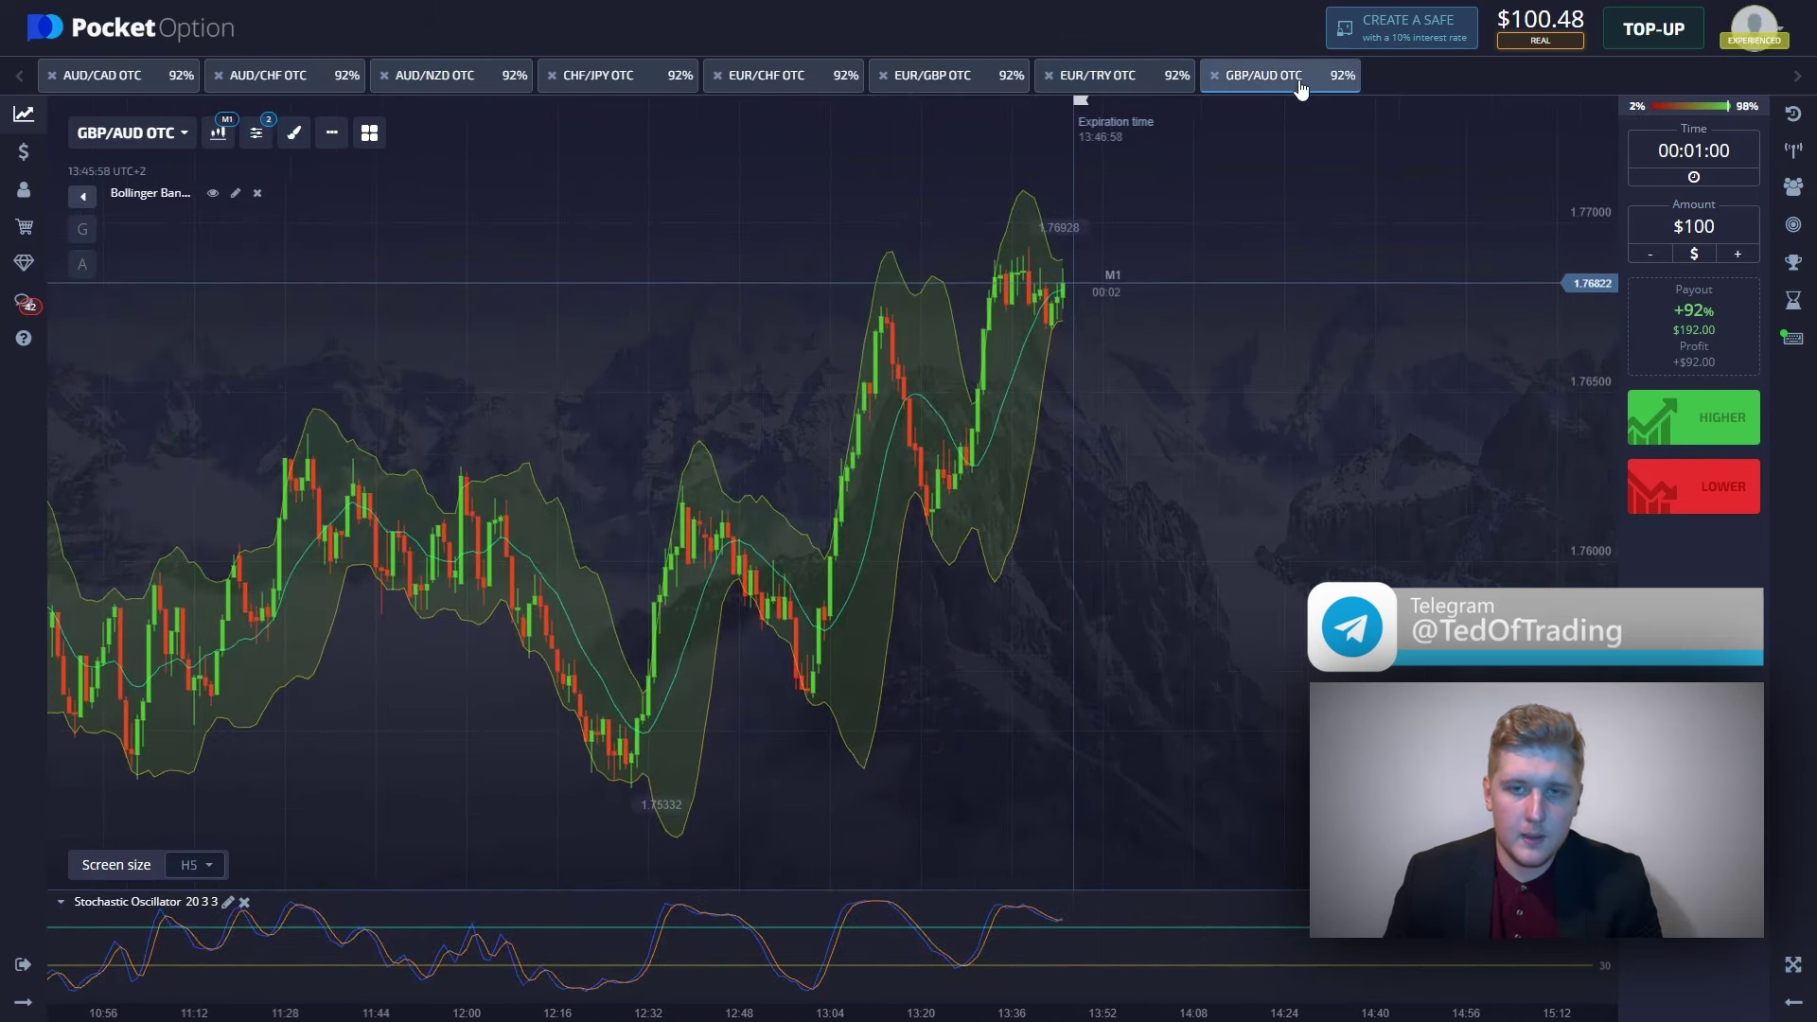
pyautogui.click(973, 81)
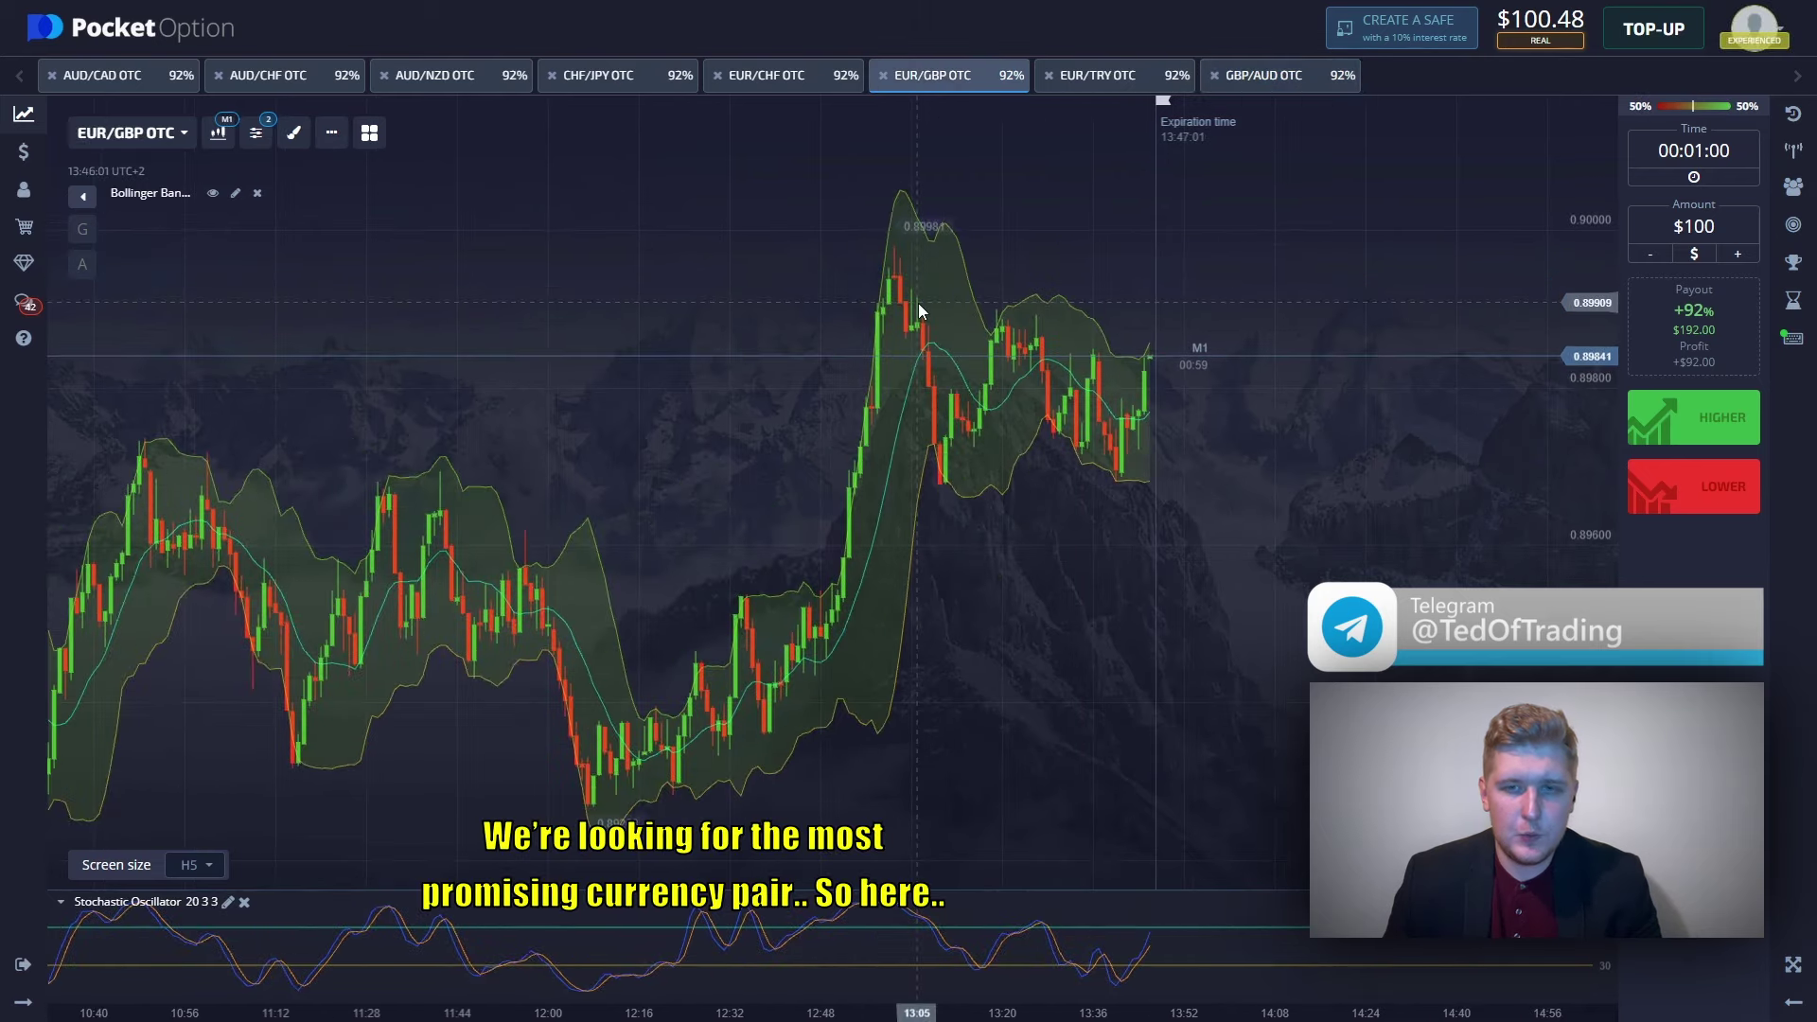
pyautogui.click(799, 79)
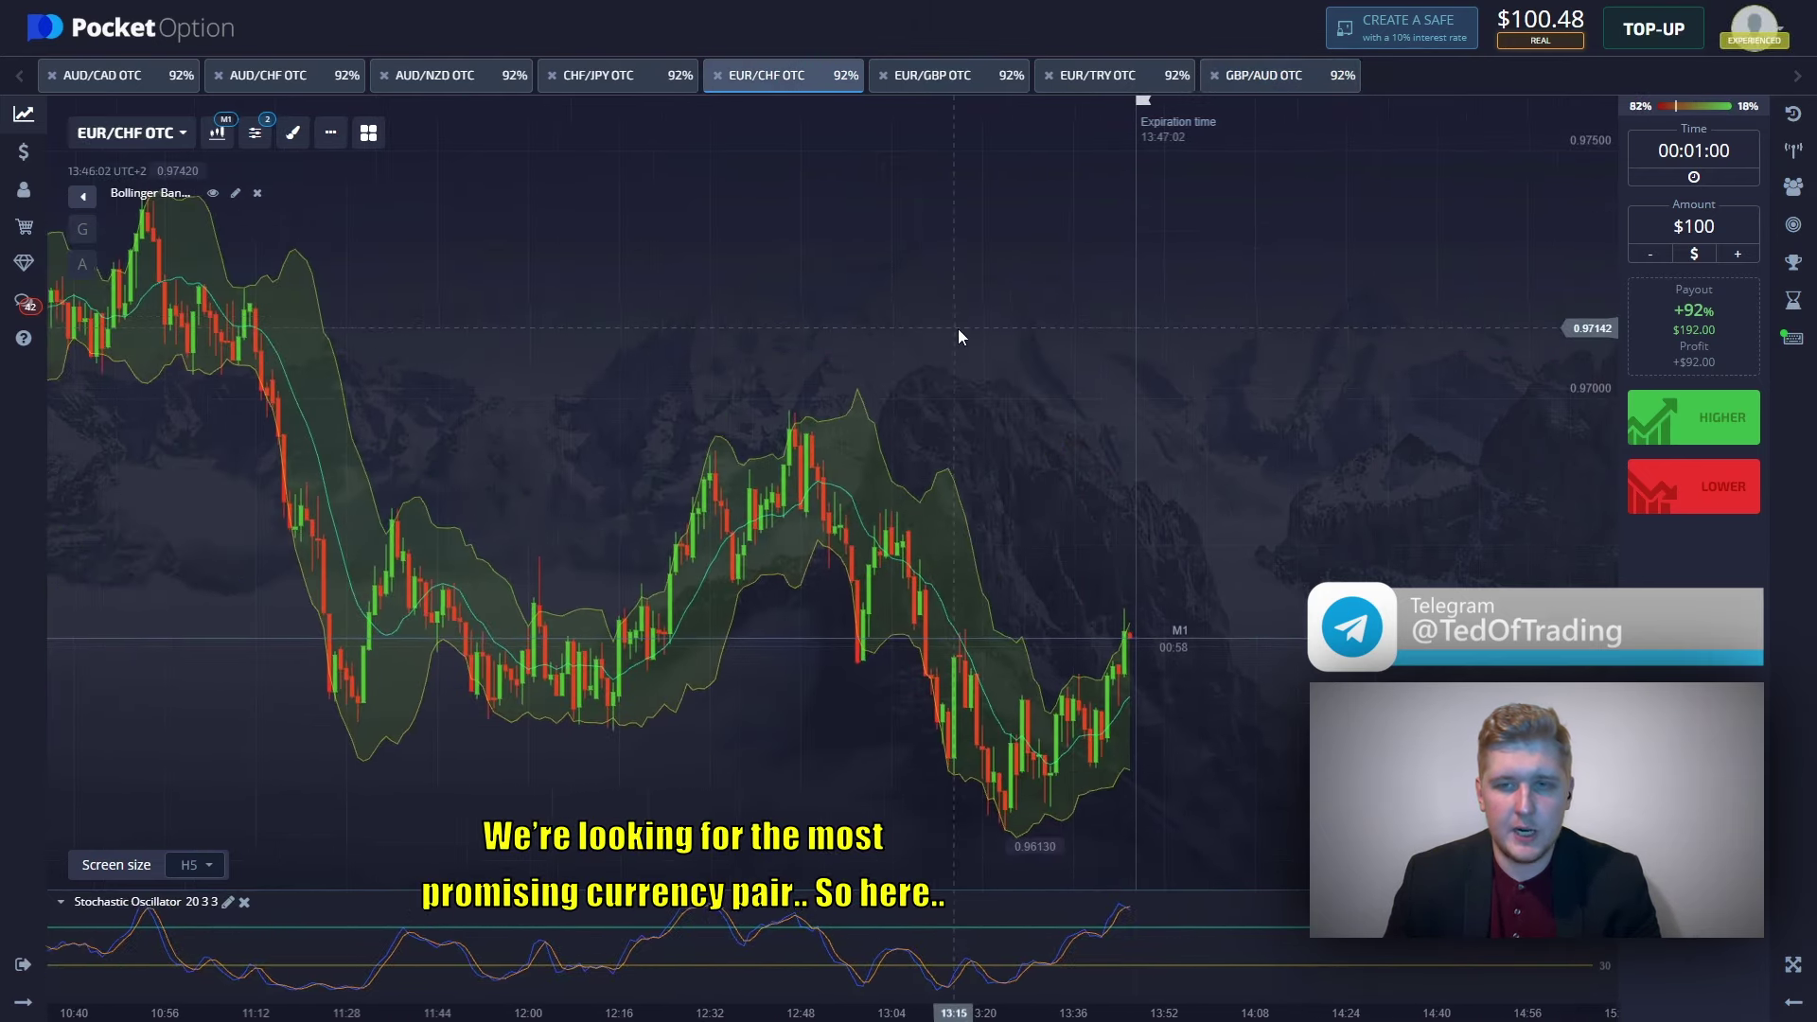
pyautogui.moveTo(959, 337); pyautogui.dragTo(906, 302)
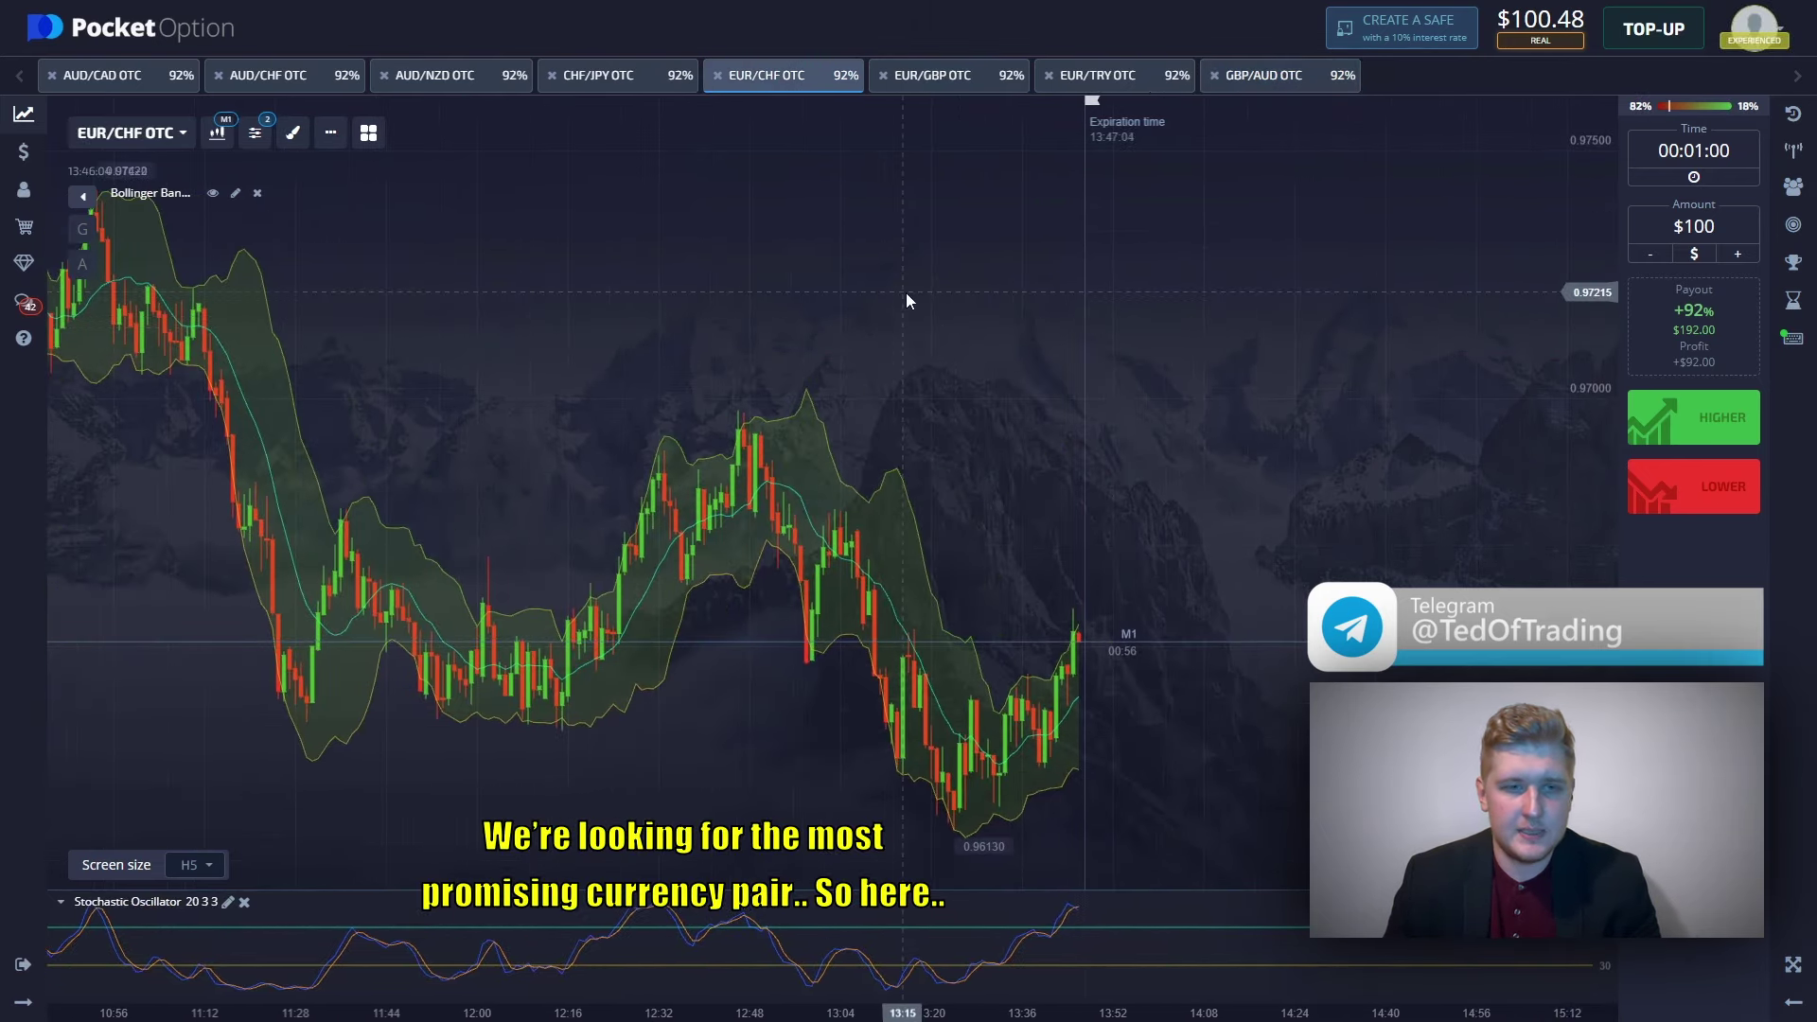
# - Place a $100 Lower trade on EUR/CHF OTC and capture the chart area
pyautogui.click(1672, 502)
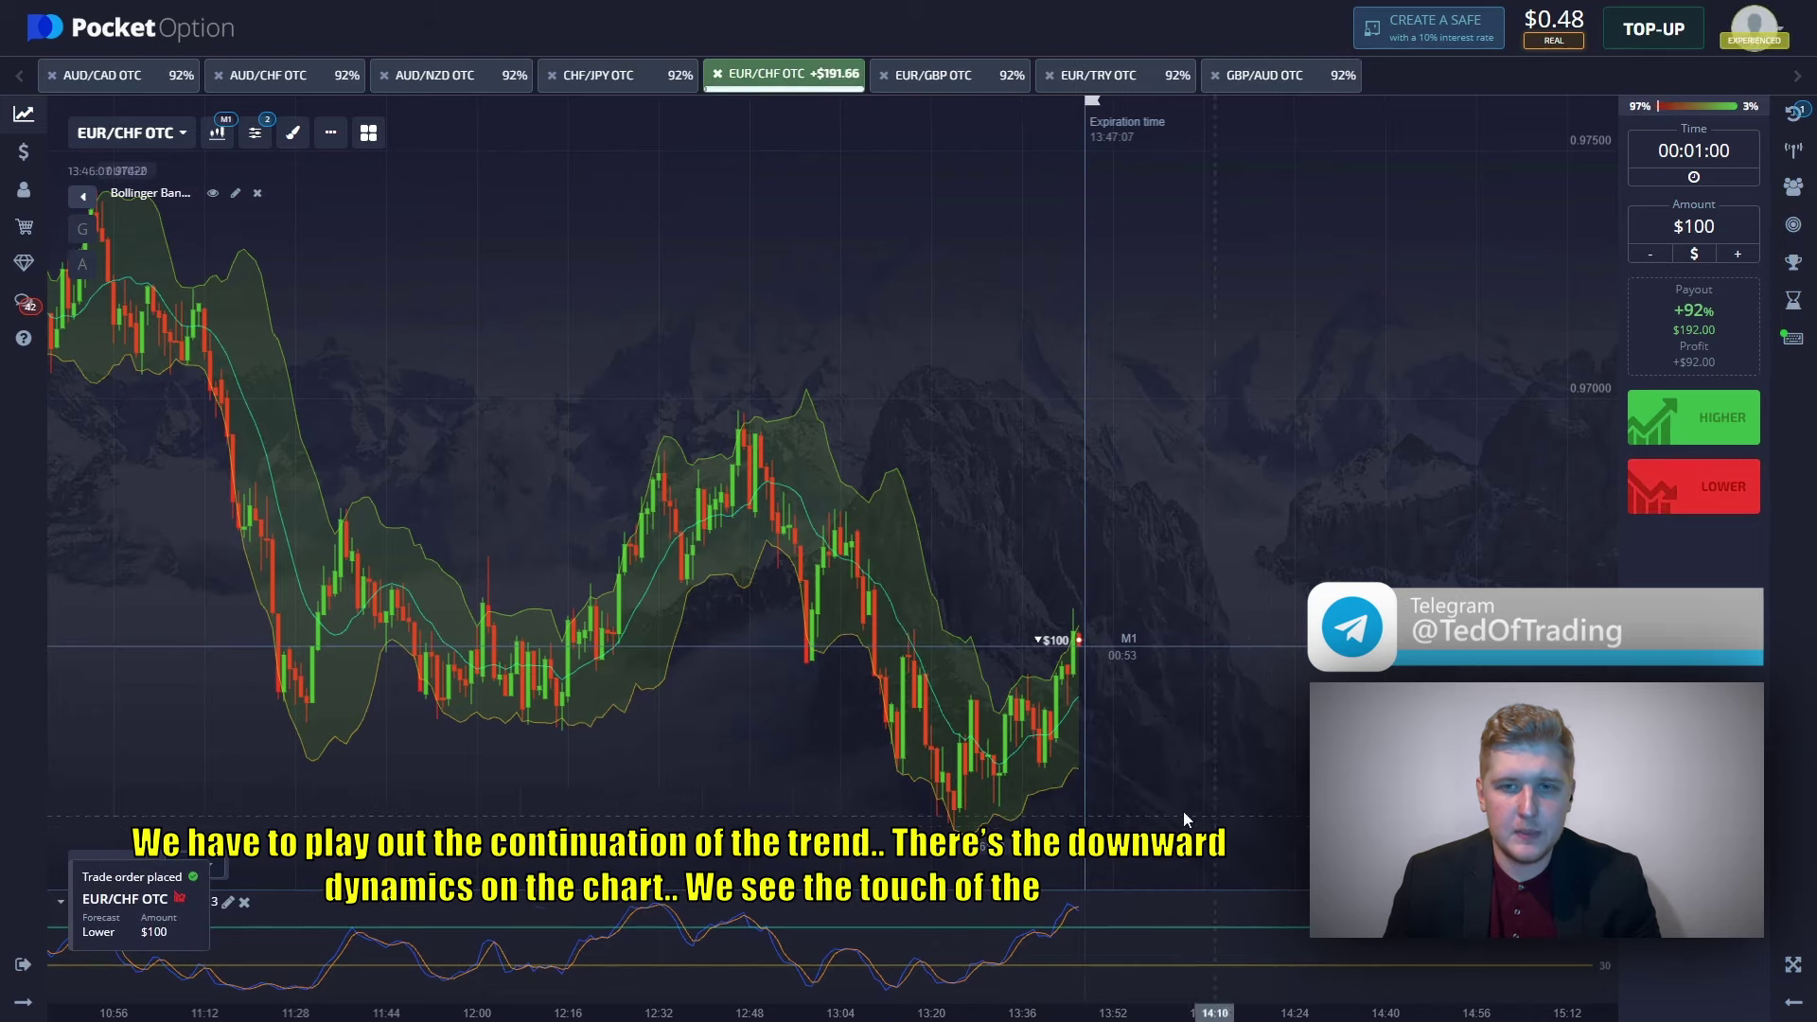
pyautogui.scroll(1, 1079, 810)
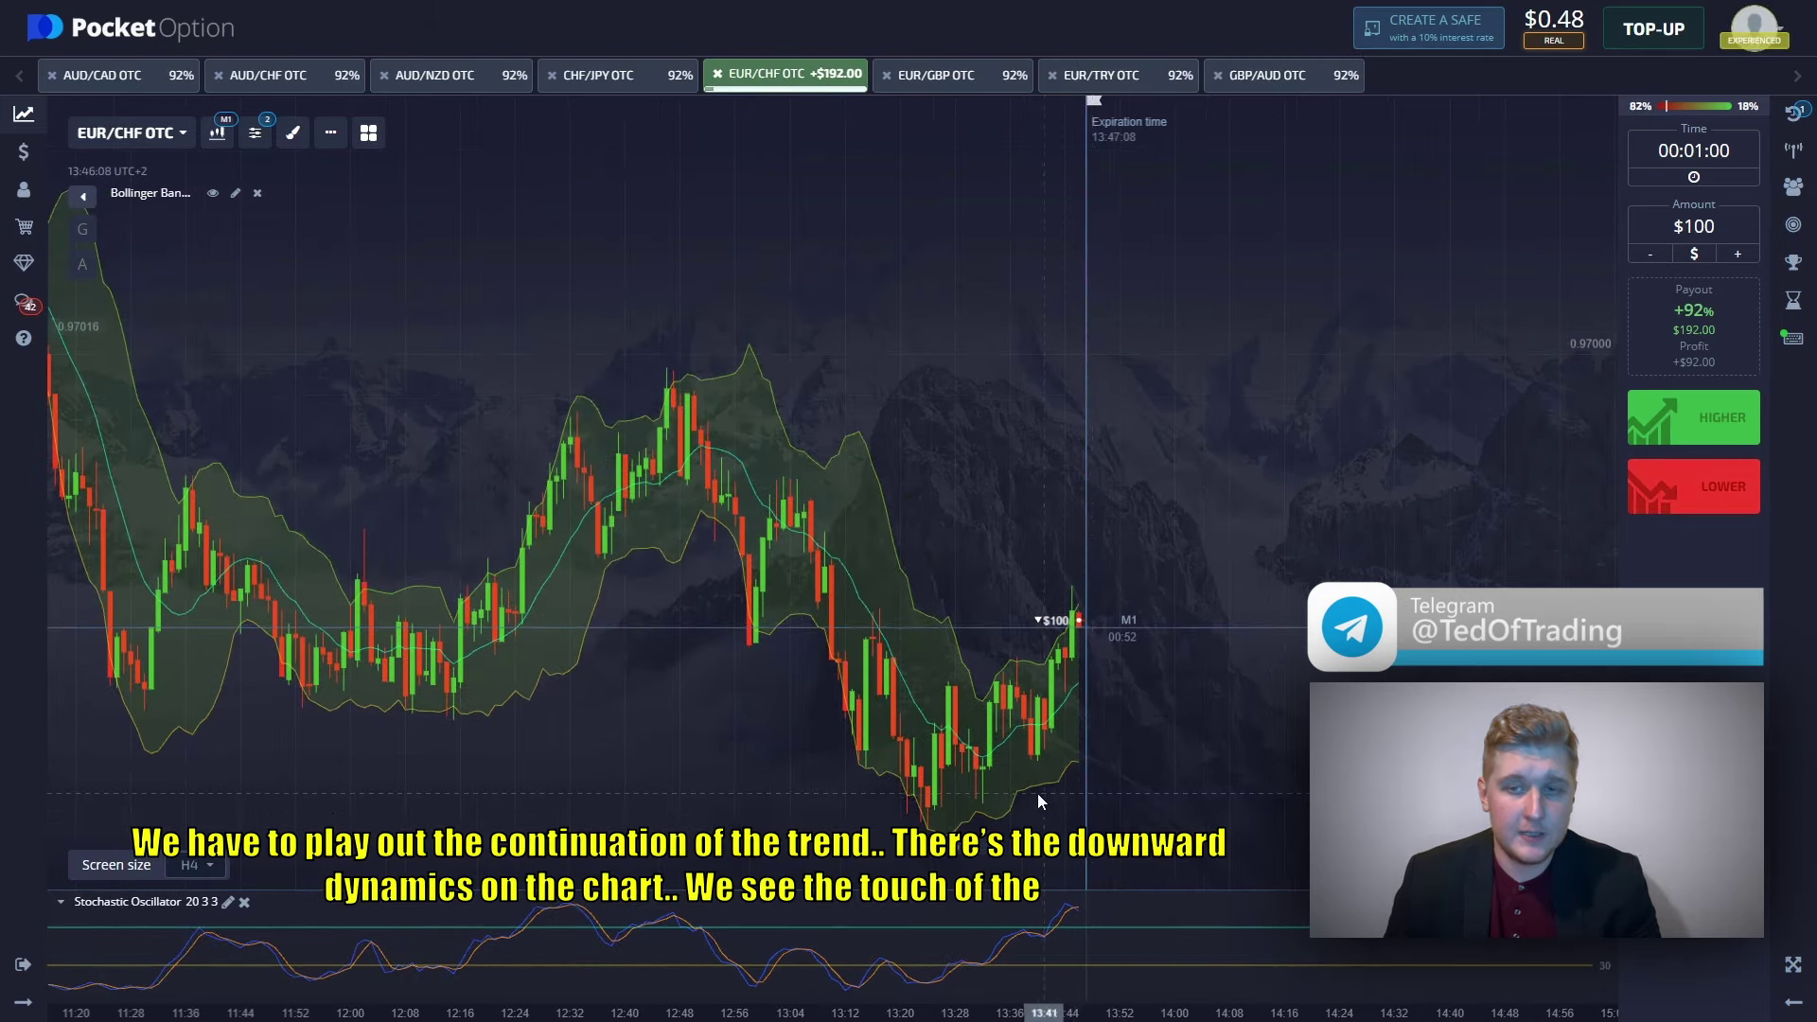
pyautogui.scroll(-1, 1022, 793)
pyautogui.press('Print')
pyautogui.moveTo(54, 101); pyautogui.dragTo(1598, 984)
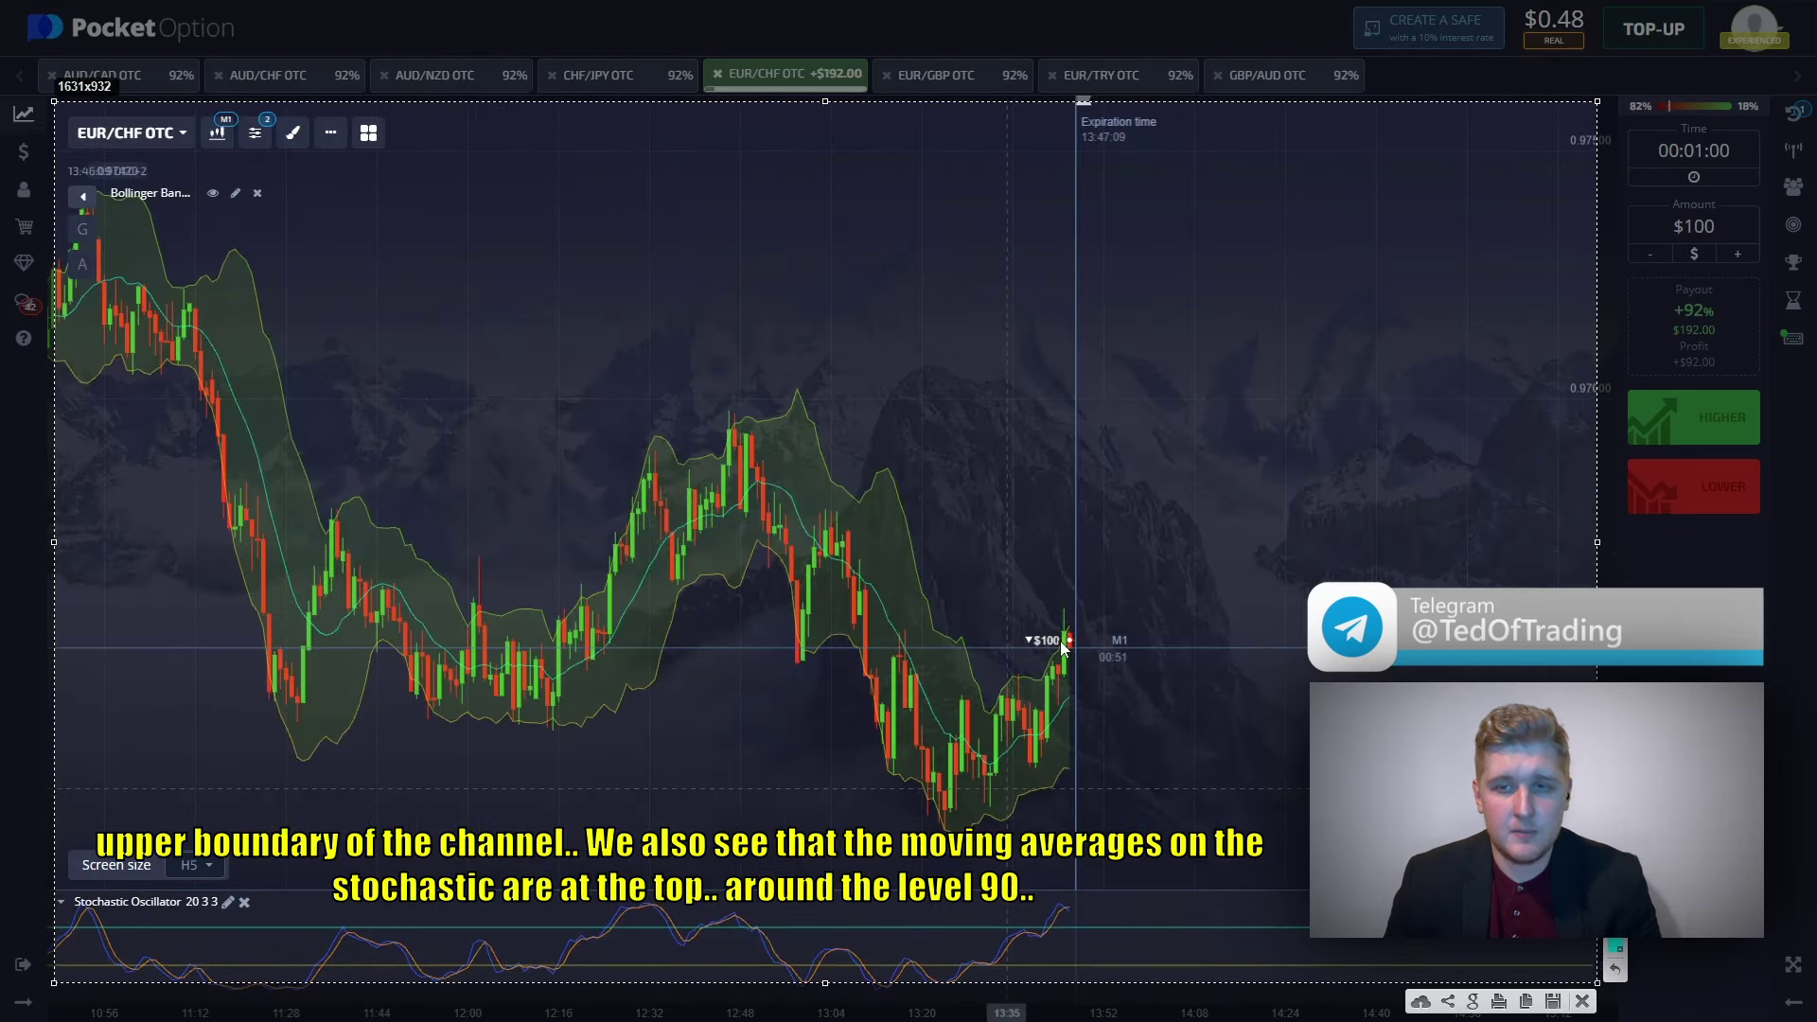
# - Box the candles at the upper band, draw stochastic and downward arrows, then close the capture
pyautogui.moveTo(1072, 629)
pyautogui.mouseDown()
pyautogui.moveTo(964, 804)
pyautogui.moveTo(930, 811)
pyautogui.mouseUp()
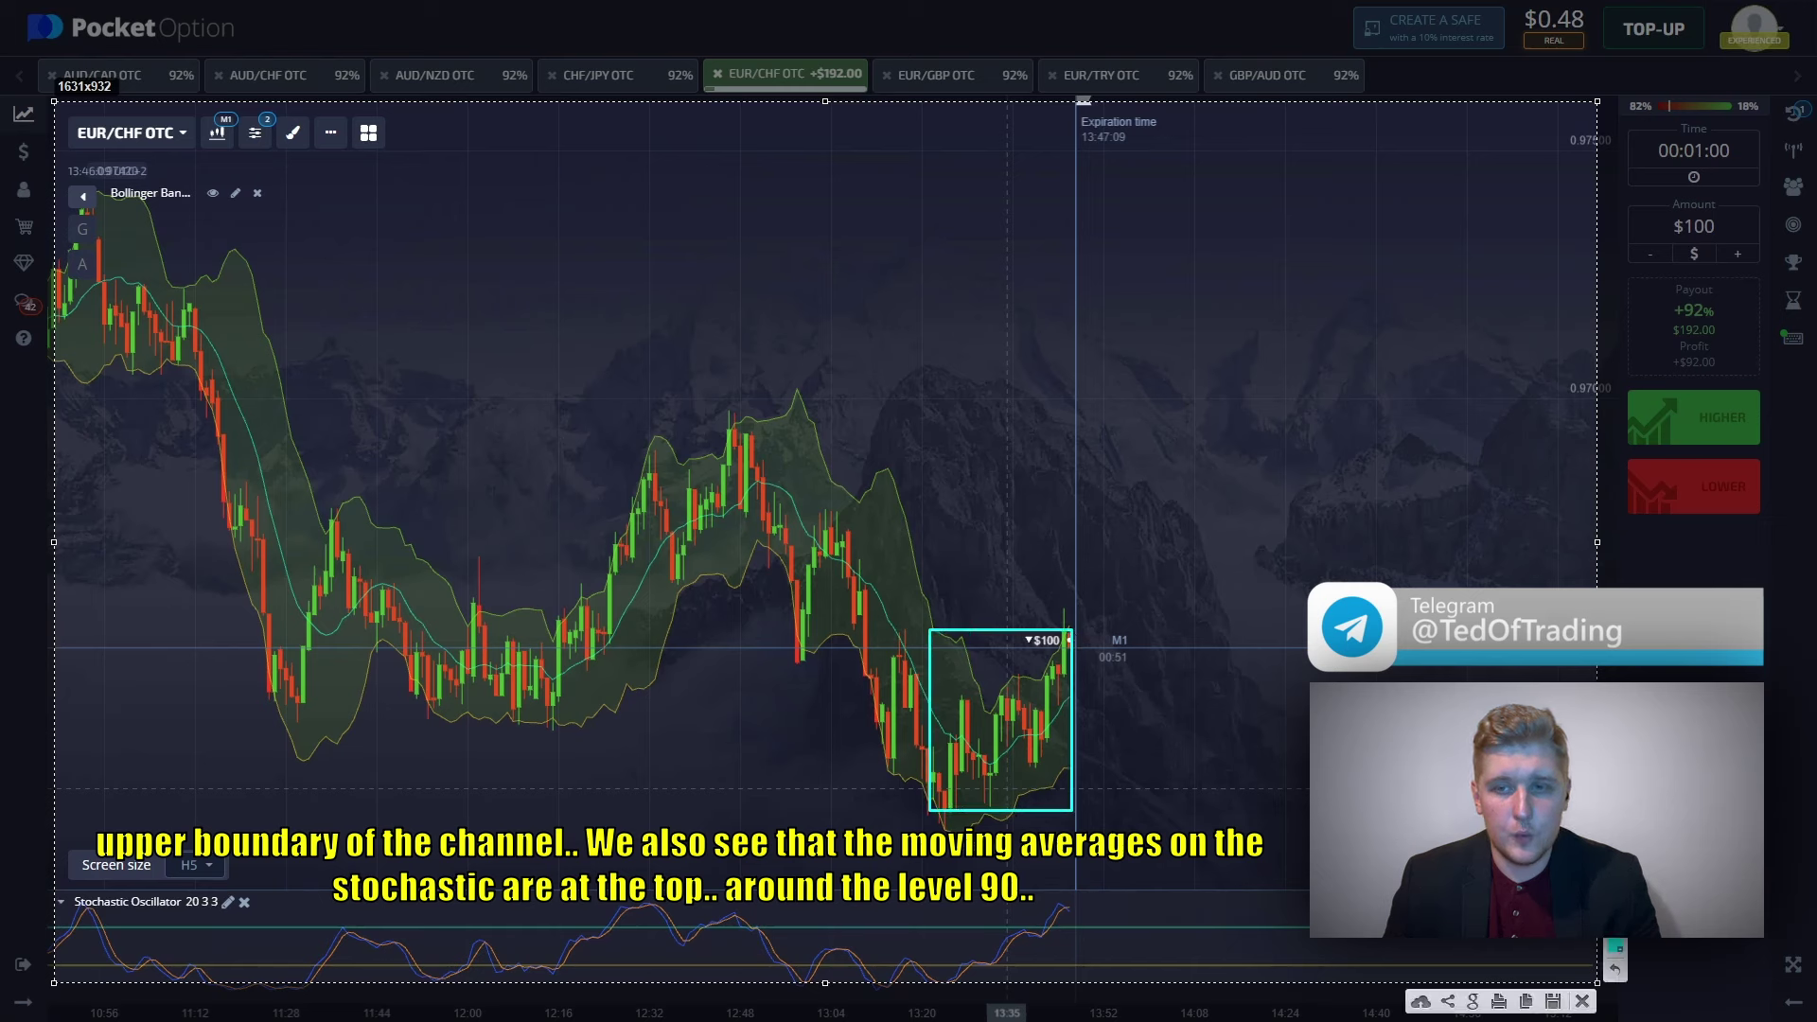
pyautogui.moveTo(1076, 653); pyautogui.dragTo(1064, 653)
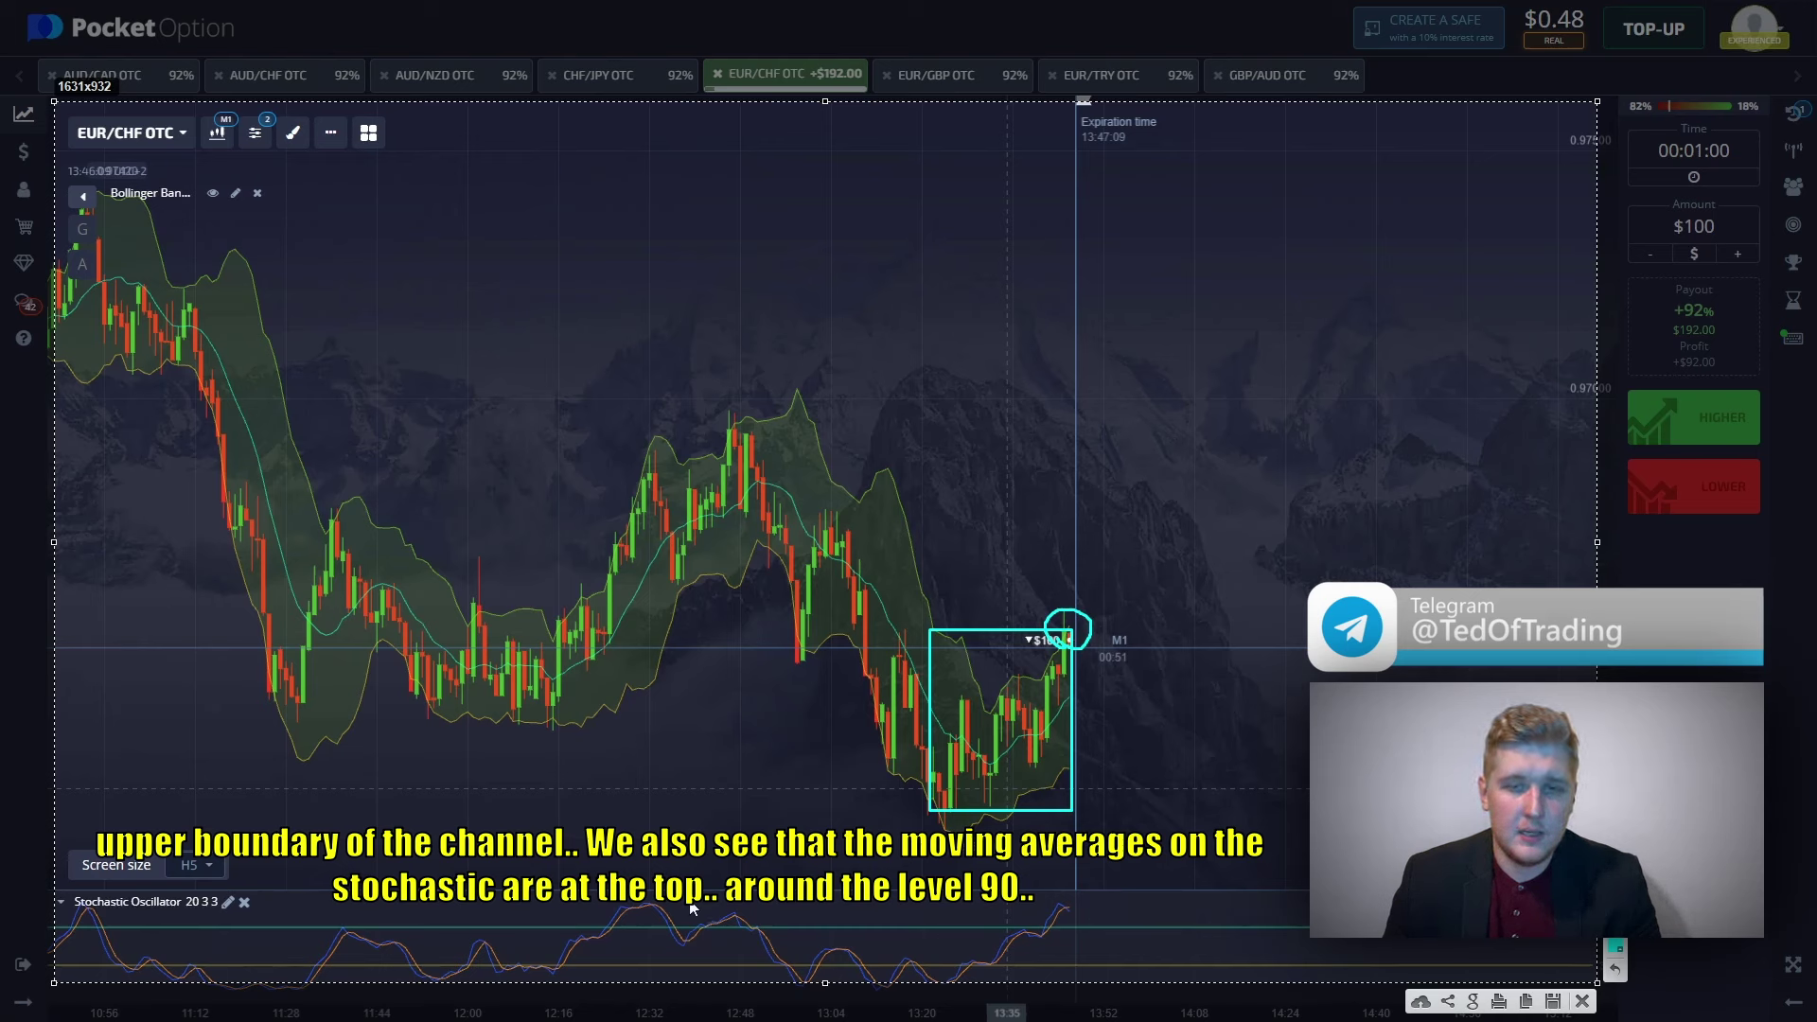
pyautogui.moveTo(649, 905); pyautogui.dragTo(1234, 901)
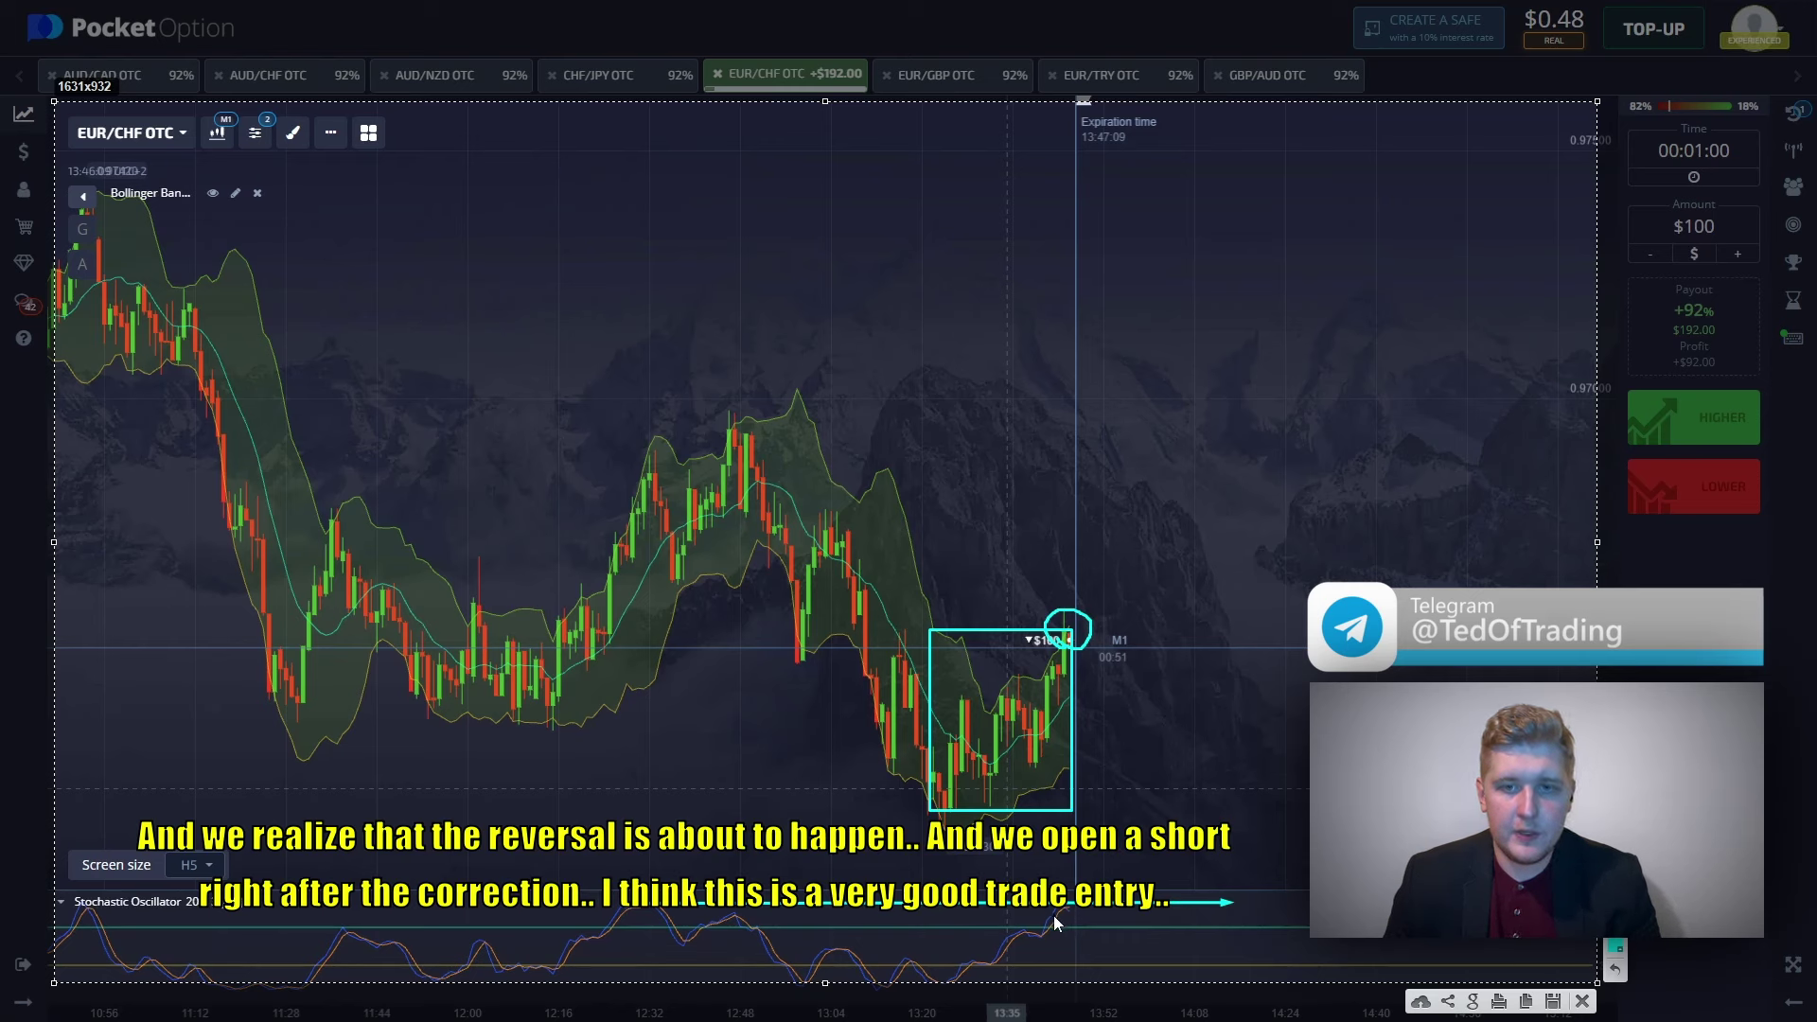
pyautogui.moveTo(1054, 917); pyautogui.dragTo(1099, 949)
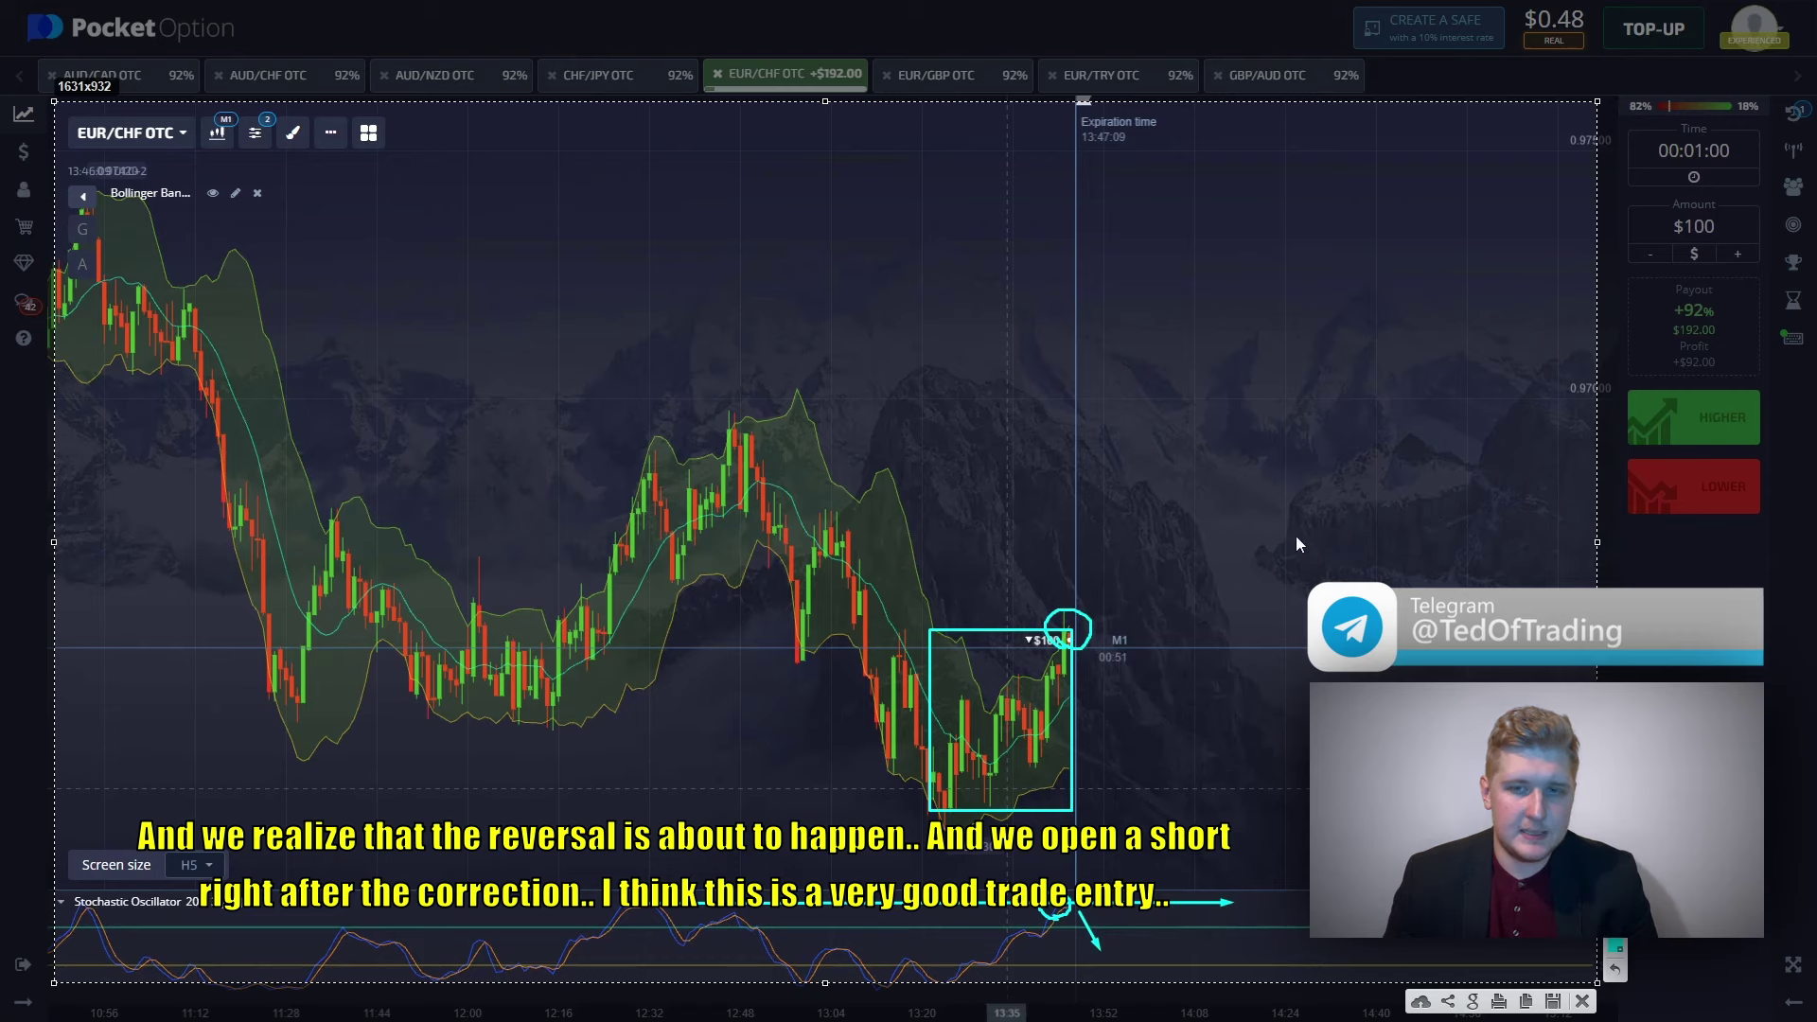
pyautogui.click(1582, 1000)
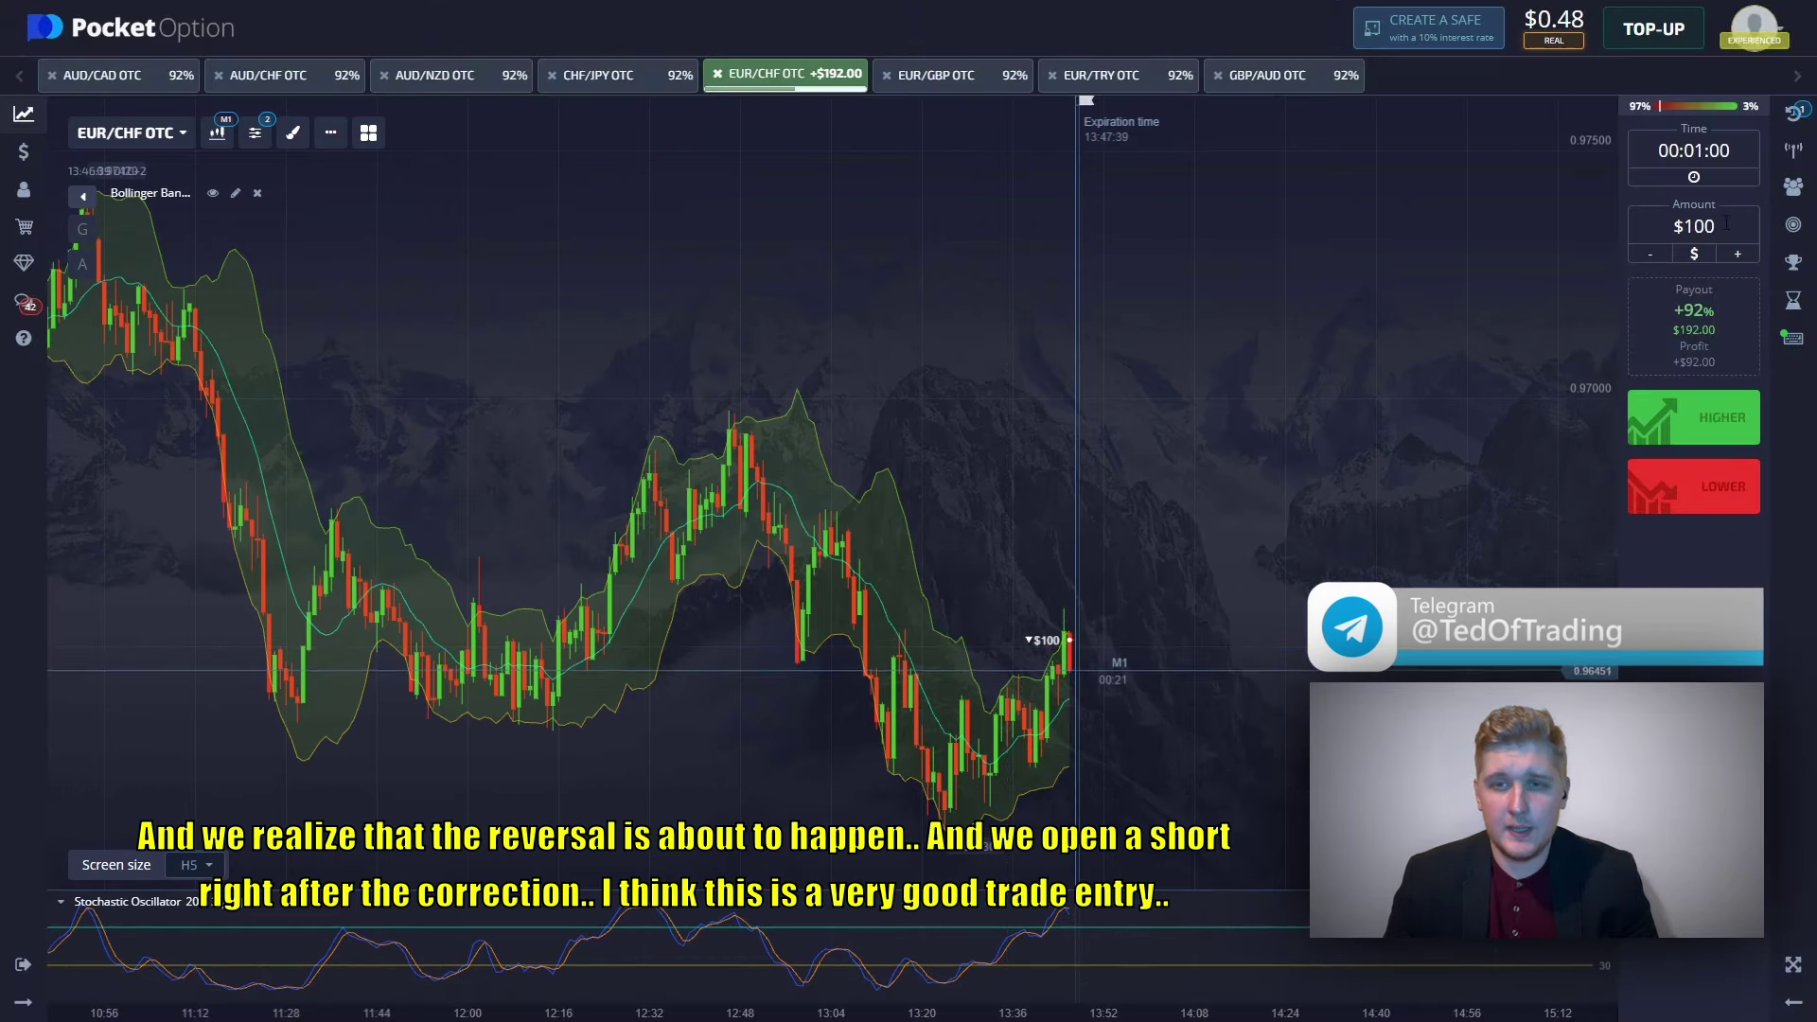
# - Show the Trades panel to track the $100 EUR/CHF OTC trade
pyautogui.click(1792, 118)
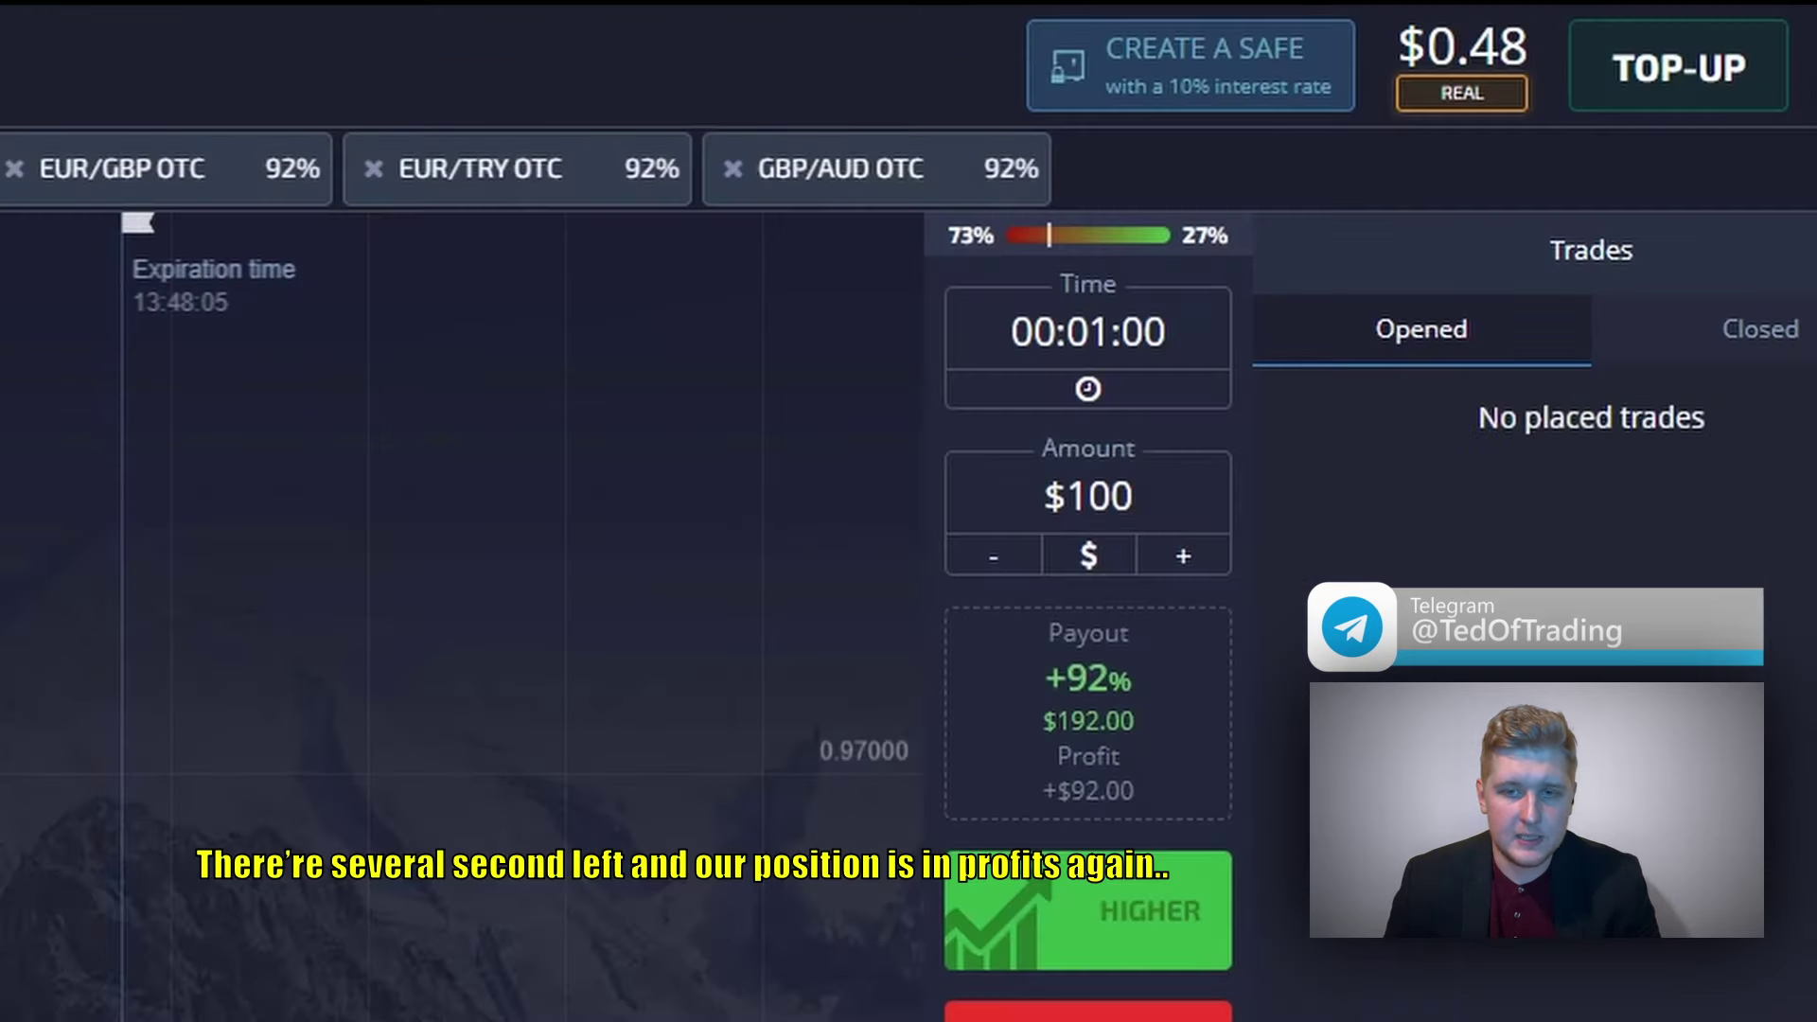
# - Change the trade amount to $192
pyautogui.click(1794, 496)
pyautogui.press('BackSpace')
pyautogui.press('BackSpace')
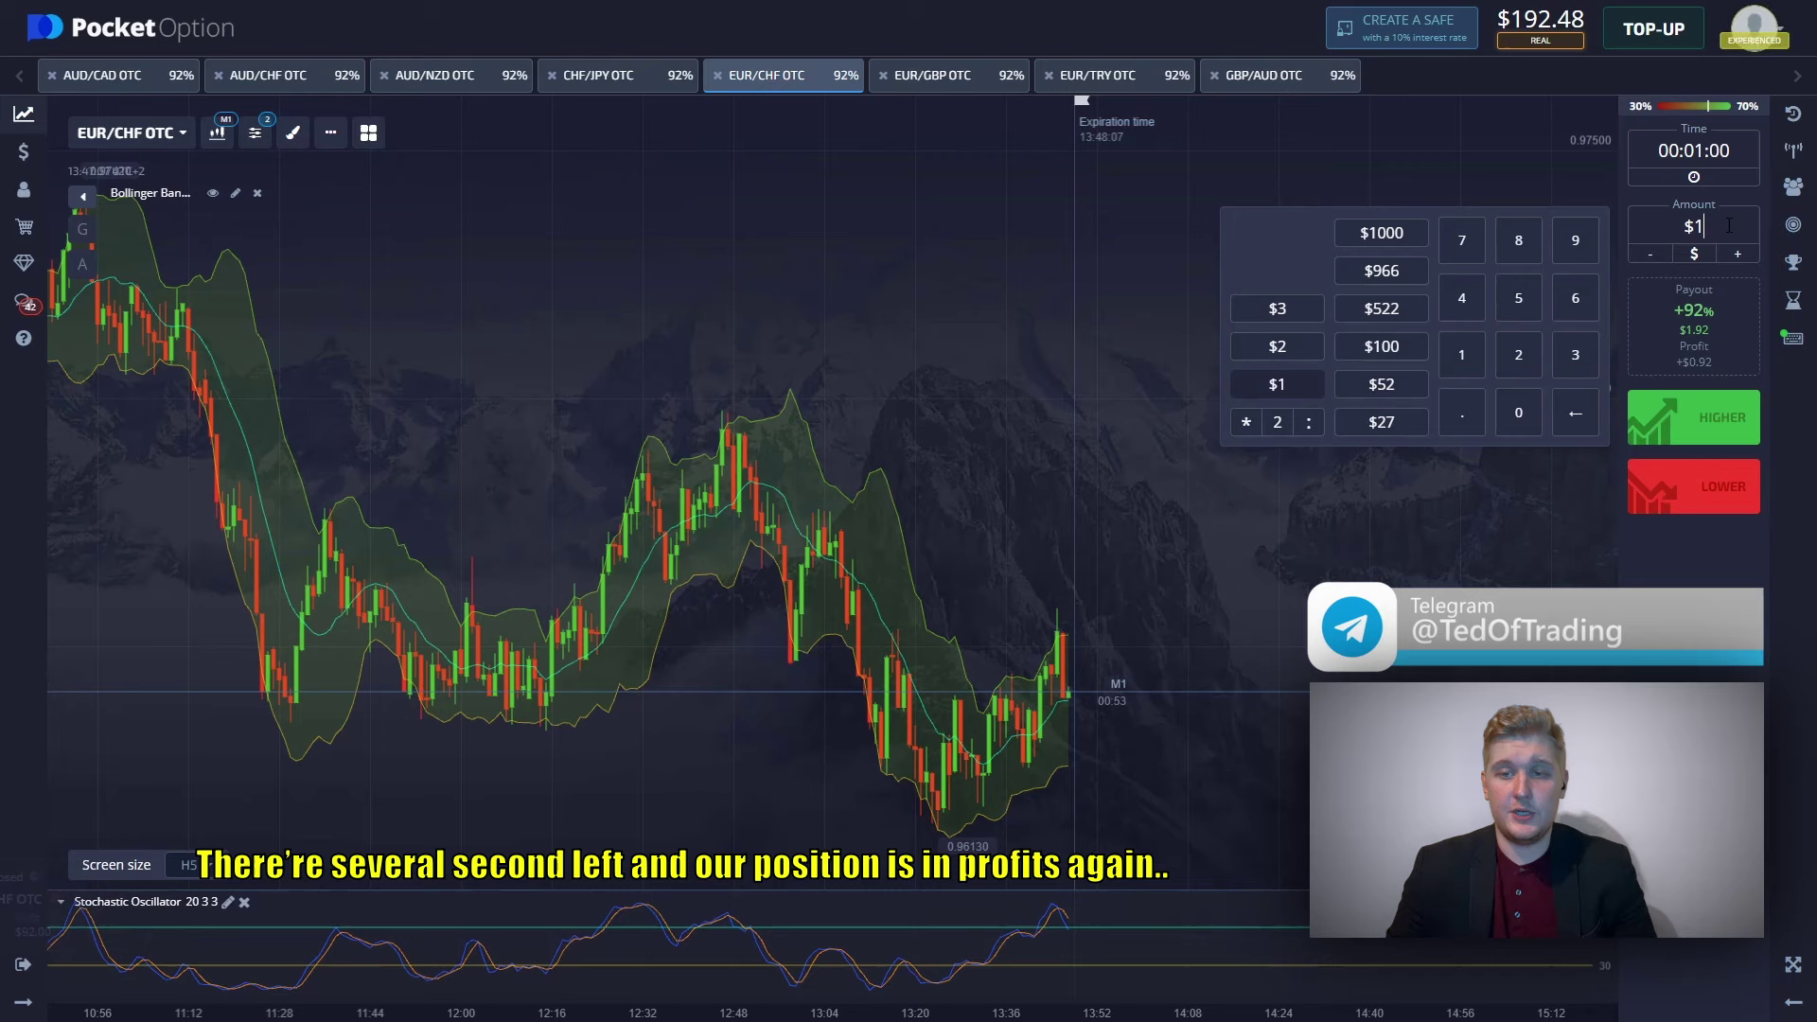
pyautogui.write('92')
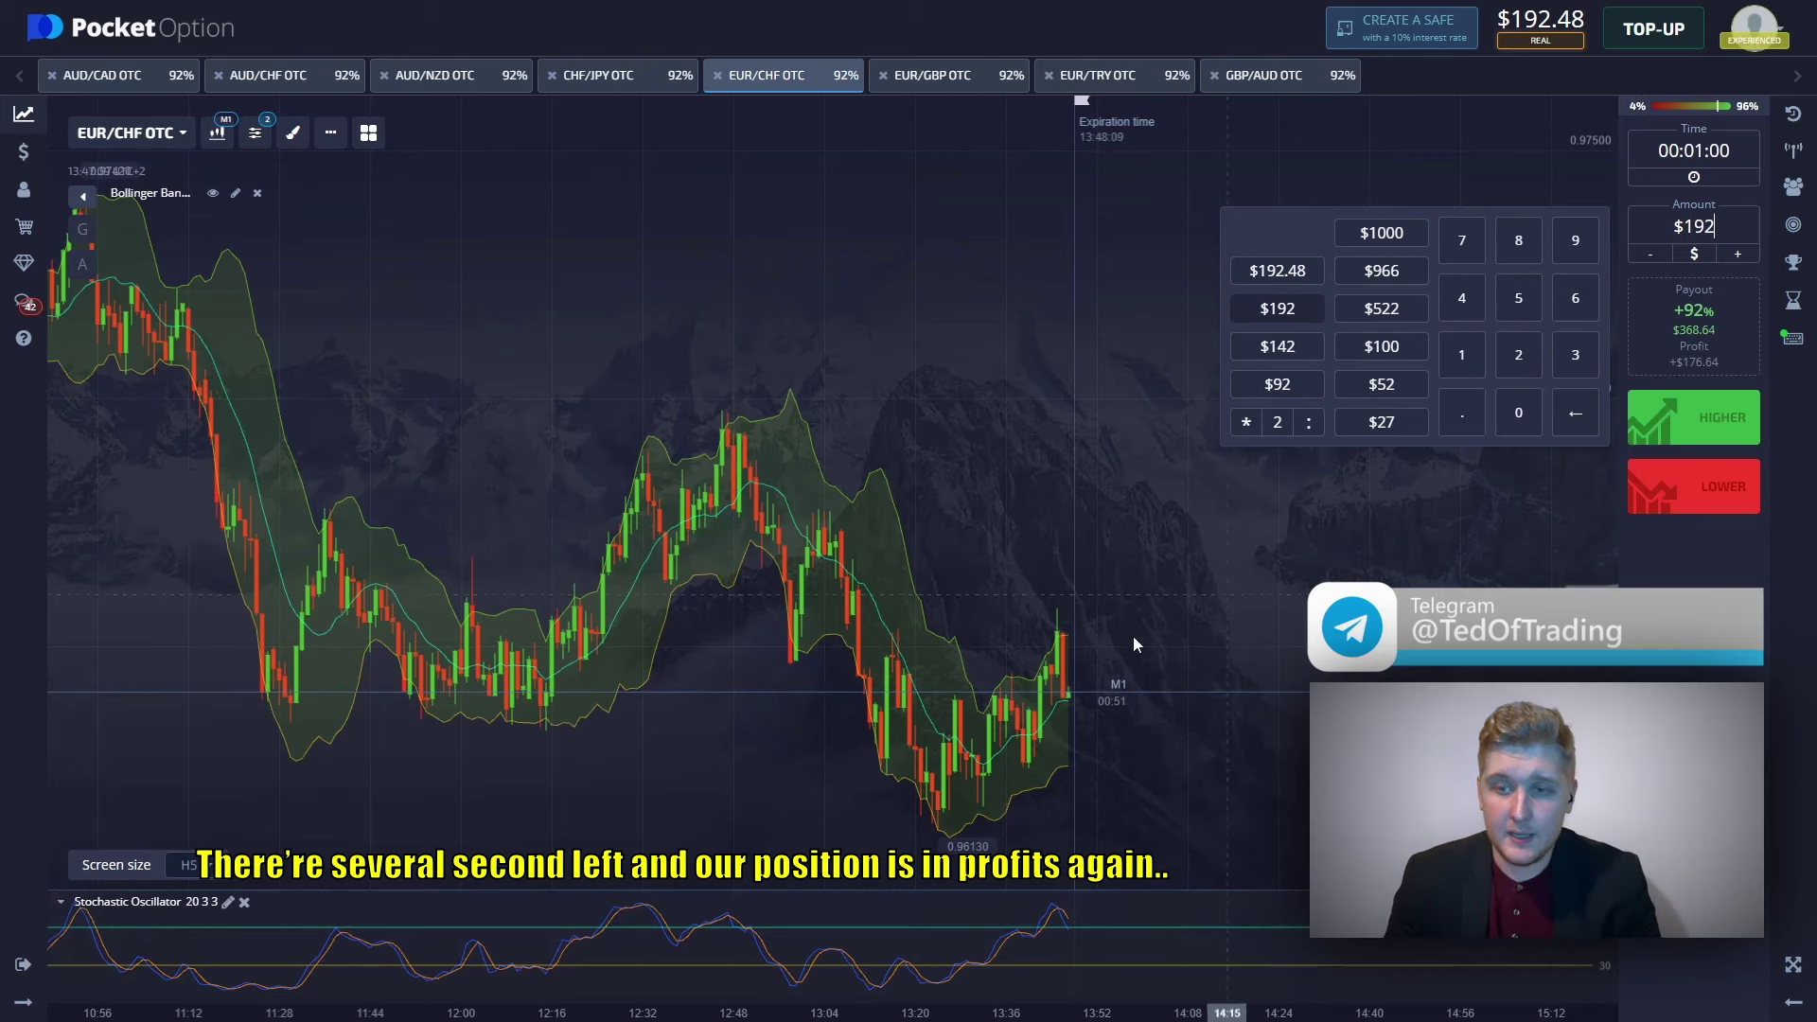
pyautogui.click(1085, 274)
# - Browse the EUR/GBP, EUR/TRY and GBP/AUD OTC charts, ending on CHF/JPY OTC
pyautogui.click(967, 78)
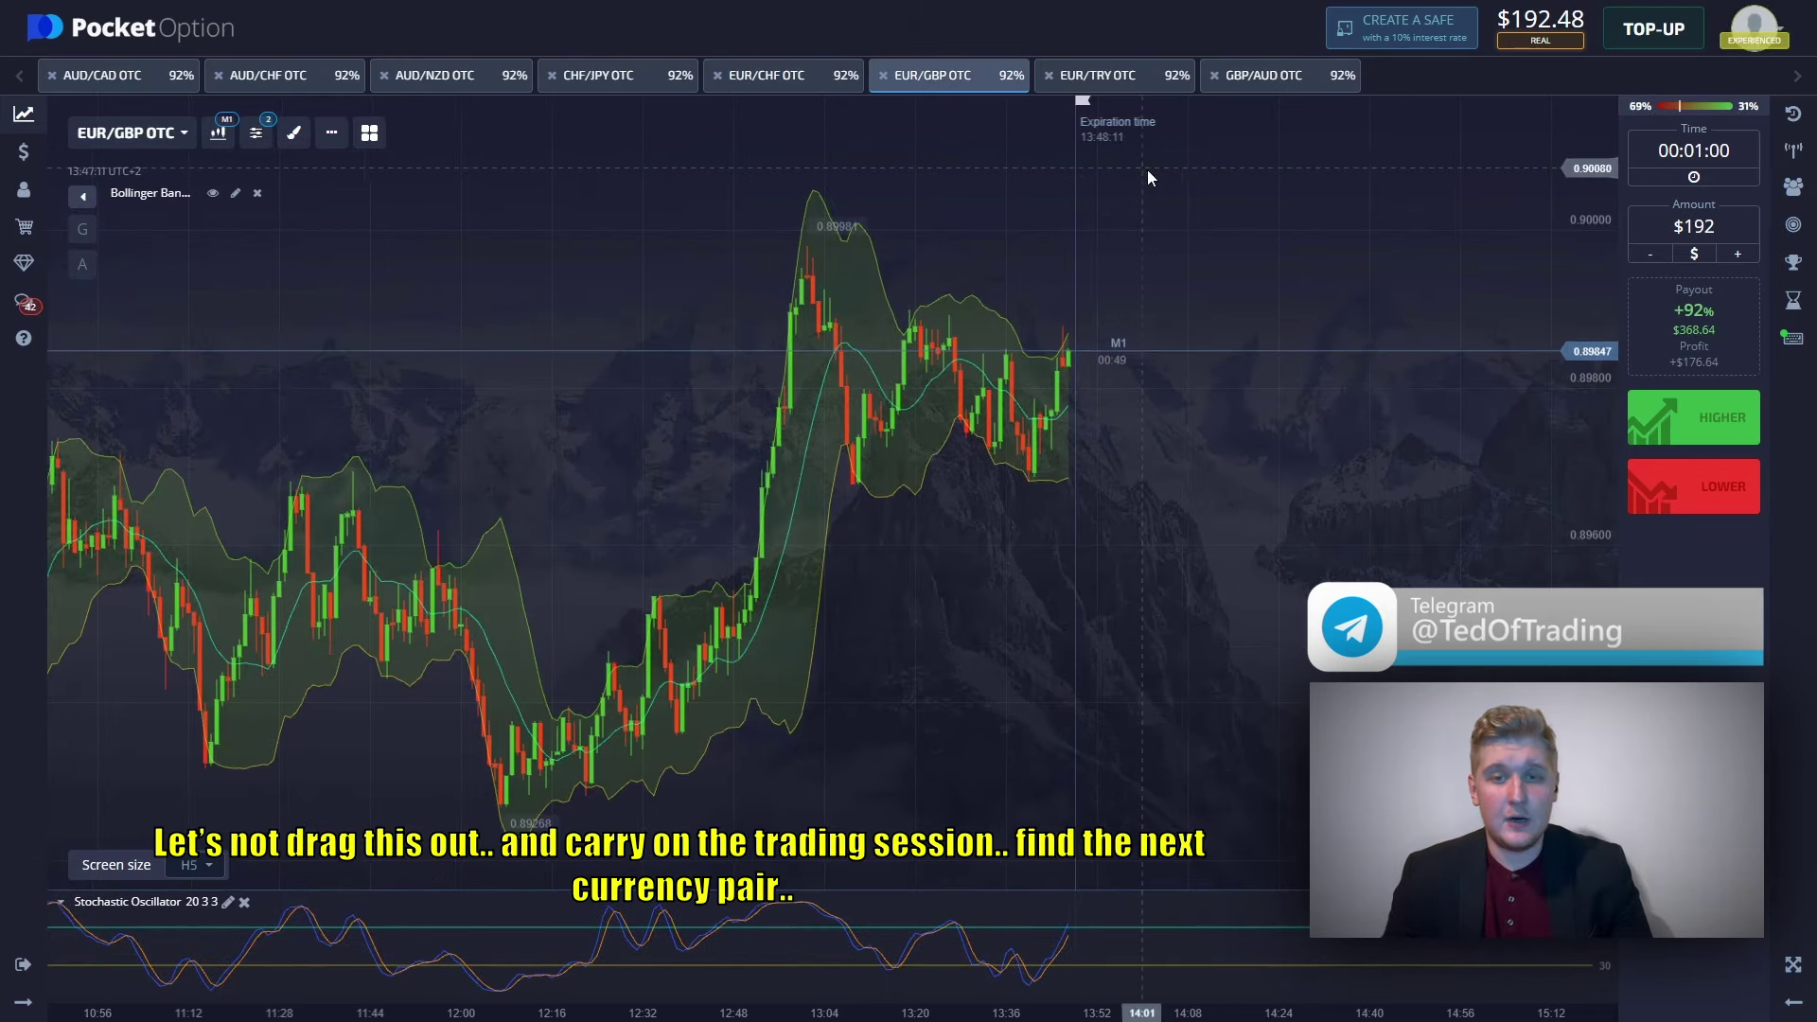
pyautogui.click(1134, 88)
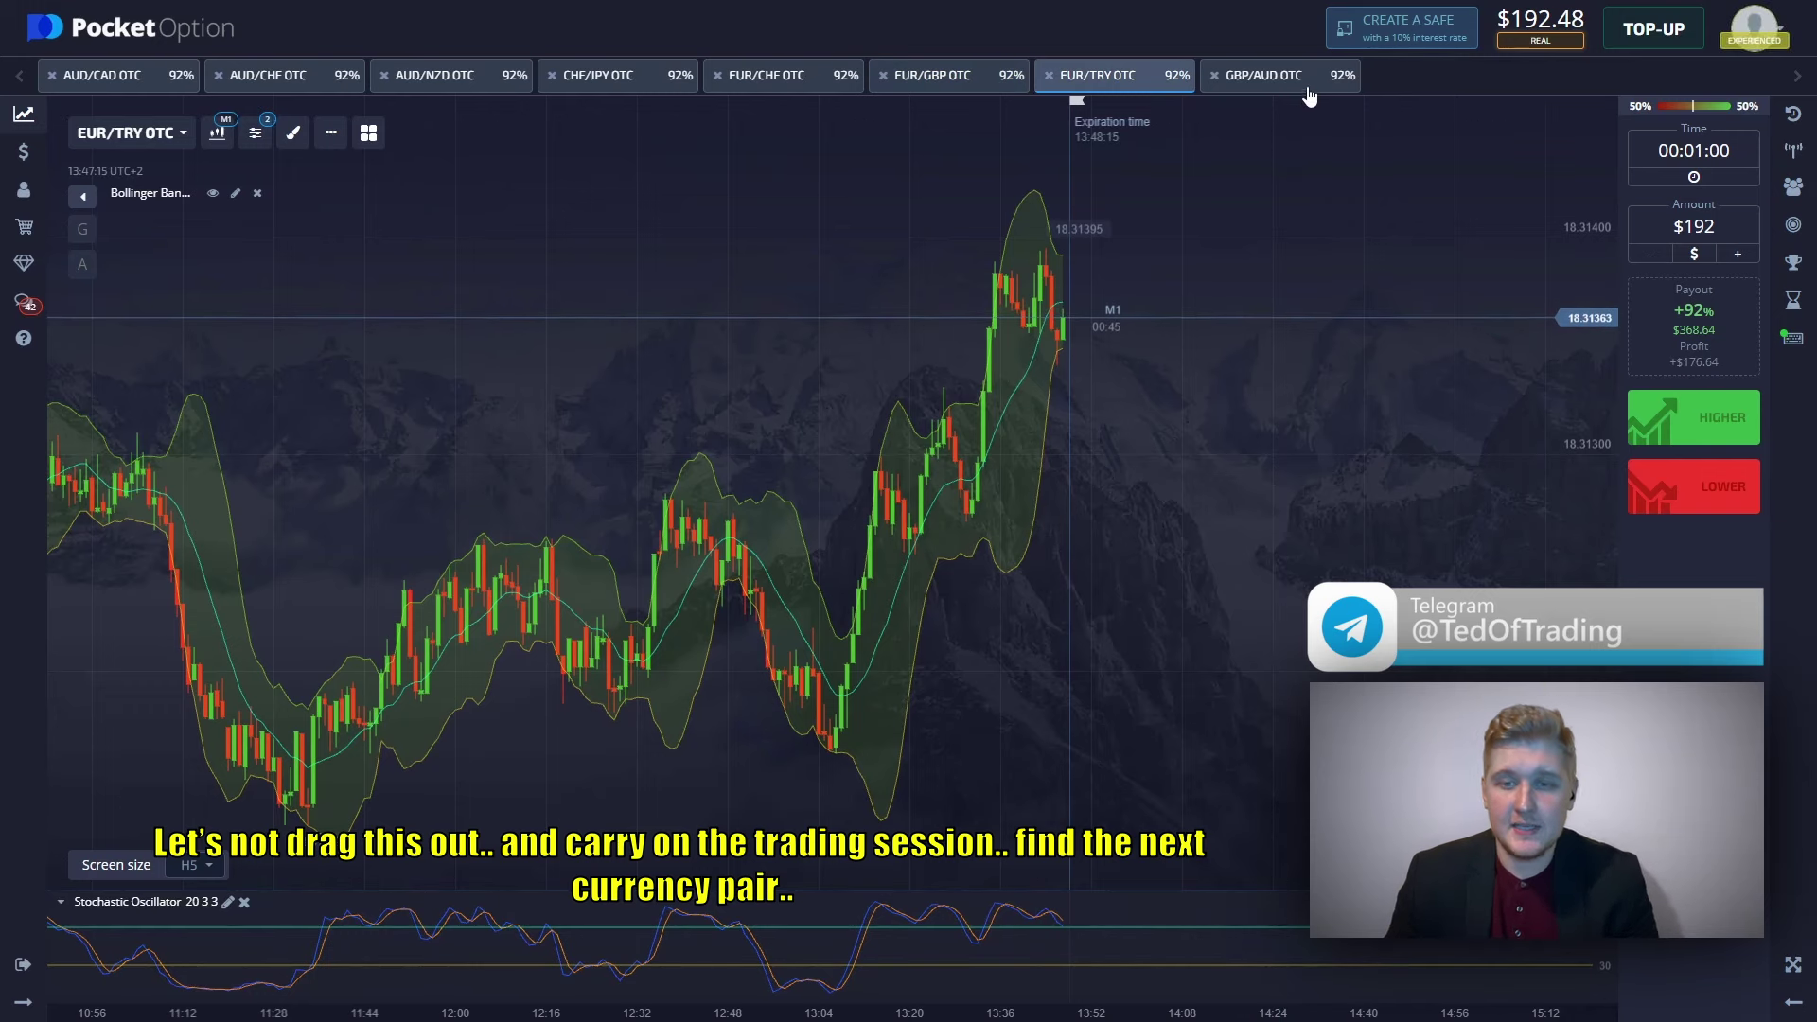
pyautogui.click(1302, 90)
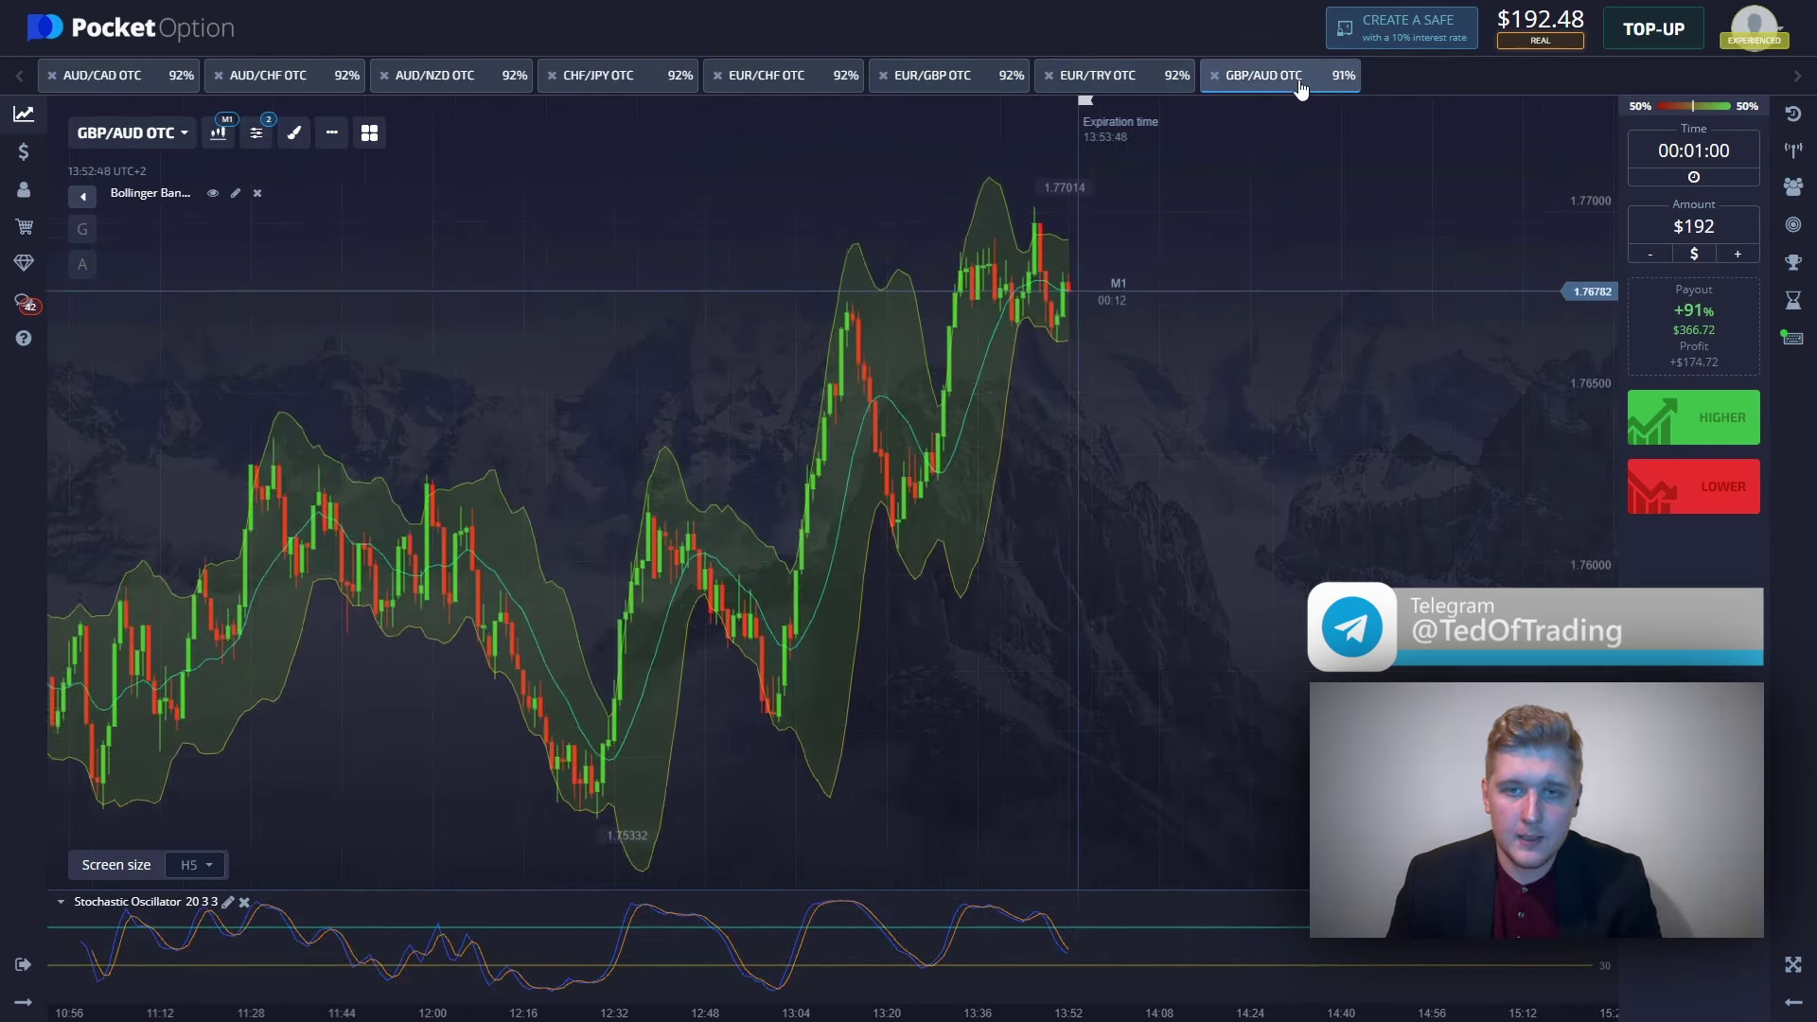
pyautogui.click(643, 83)
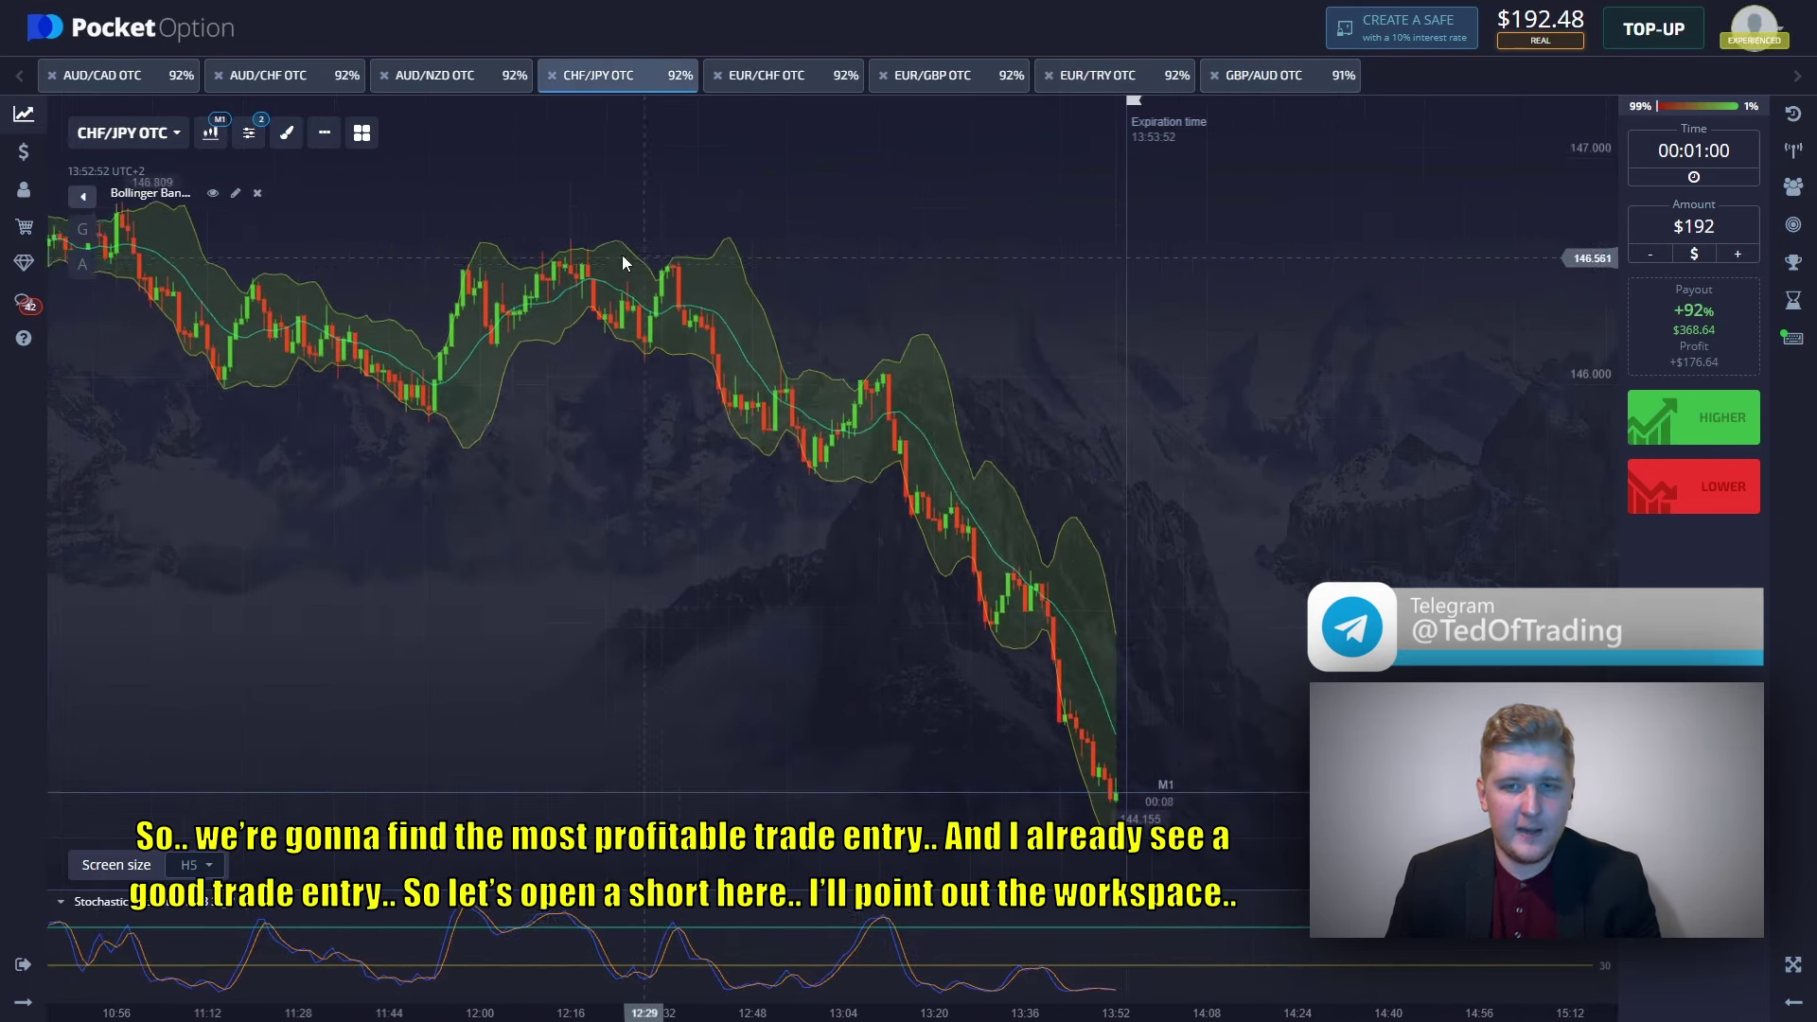
# - Place a $192 Lower trade on CHF/JPY OTC, then annotate a chart screenshot with boxes and an arrow
pyautogui.click(1681, 512)
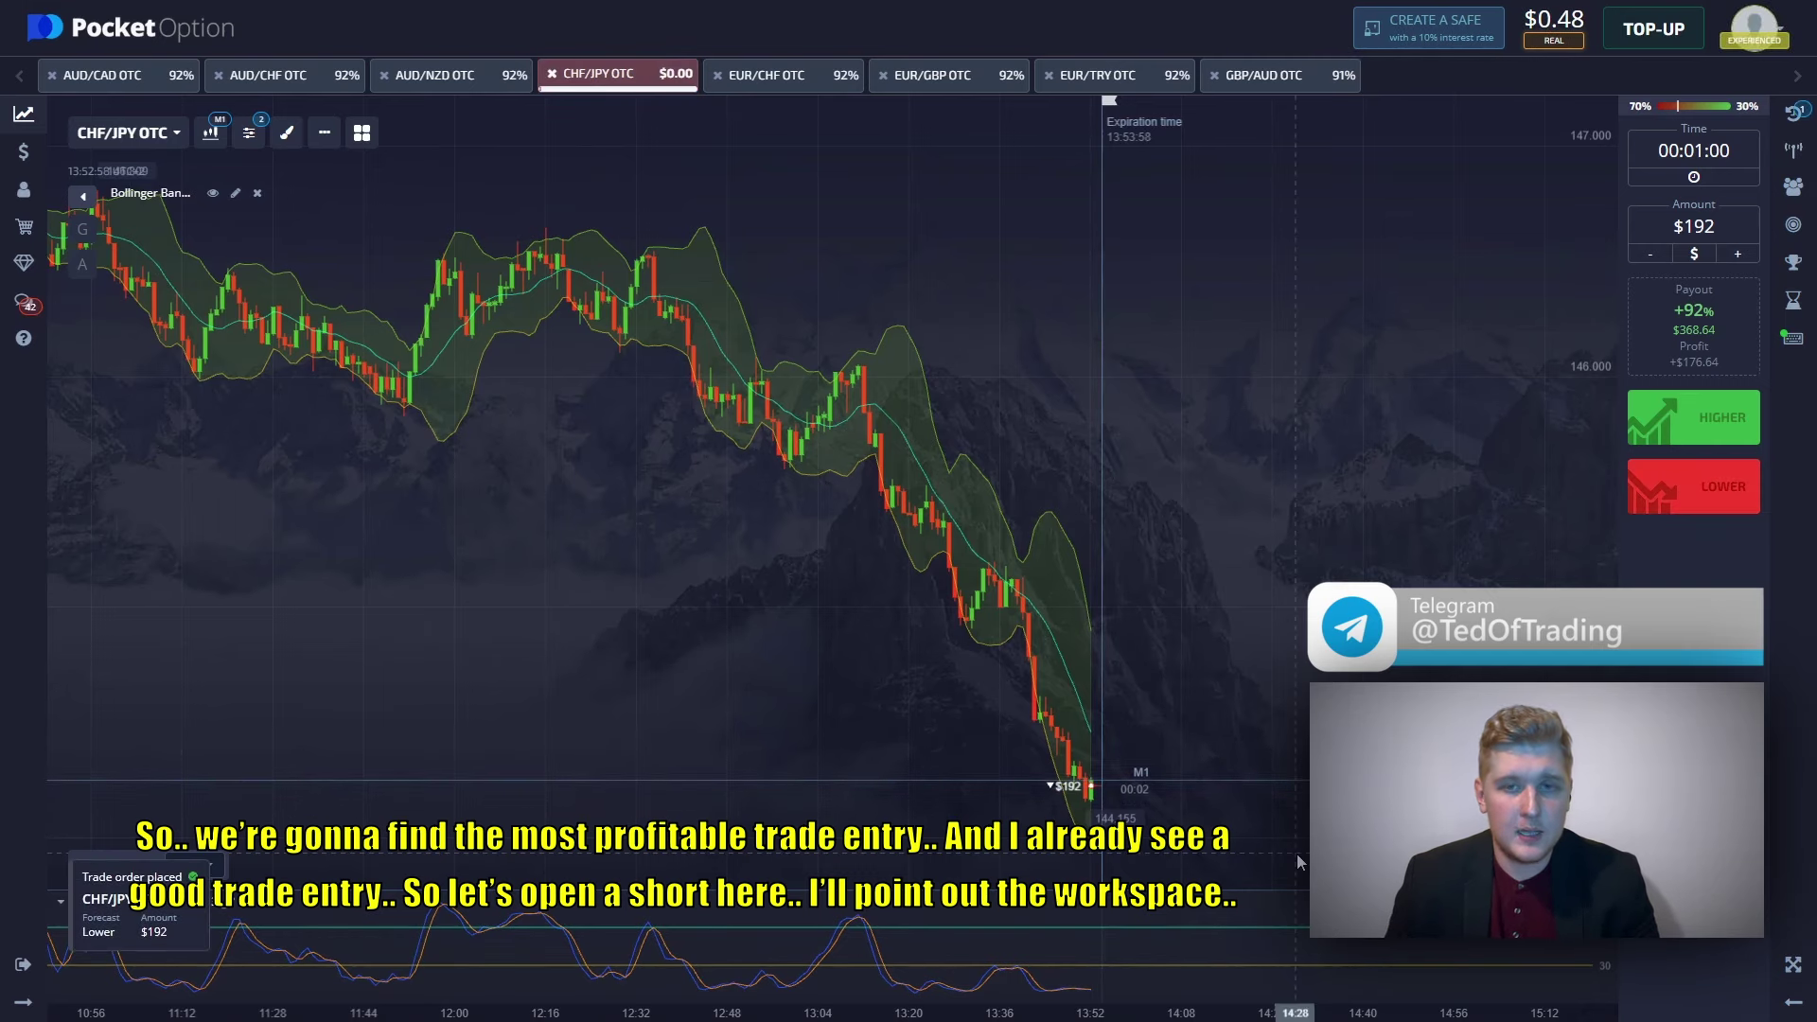
pyautogui.scroll(2, 1299, 861)
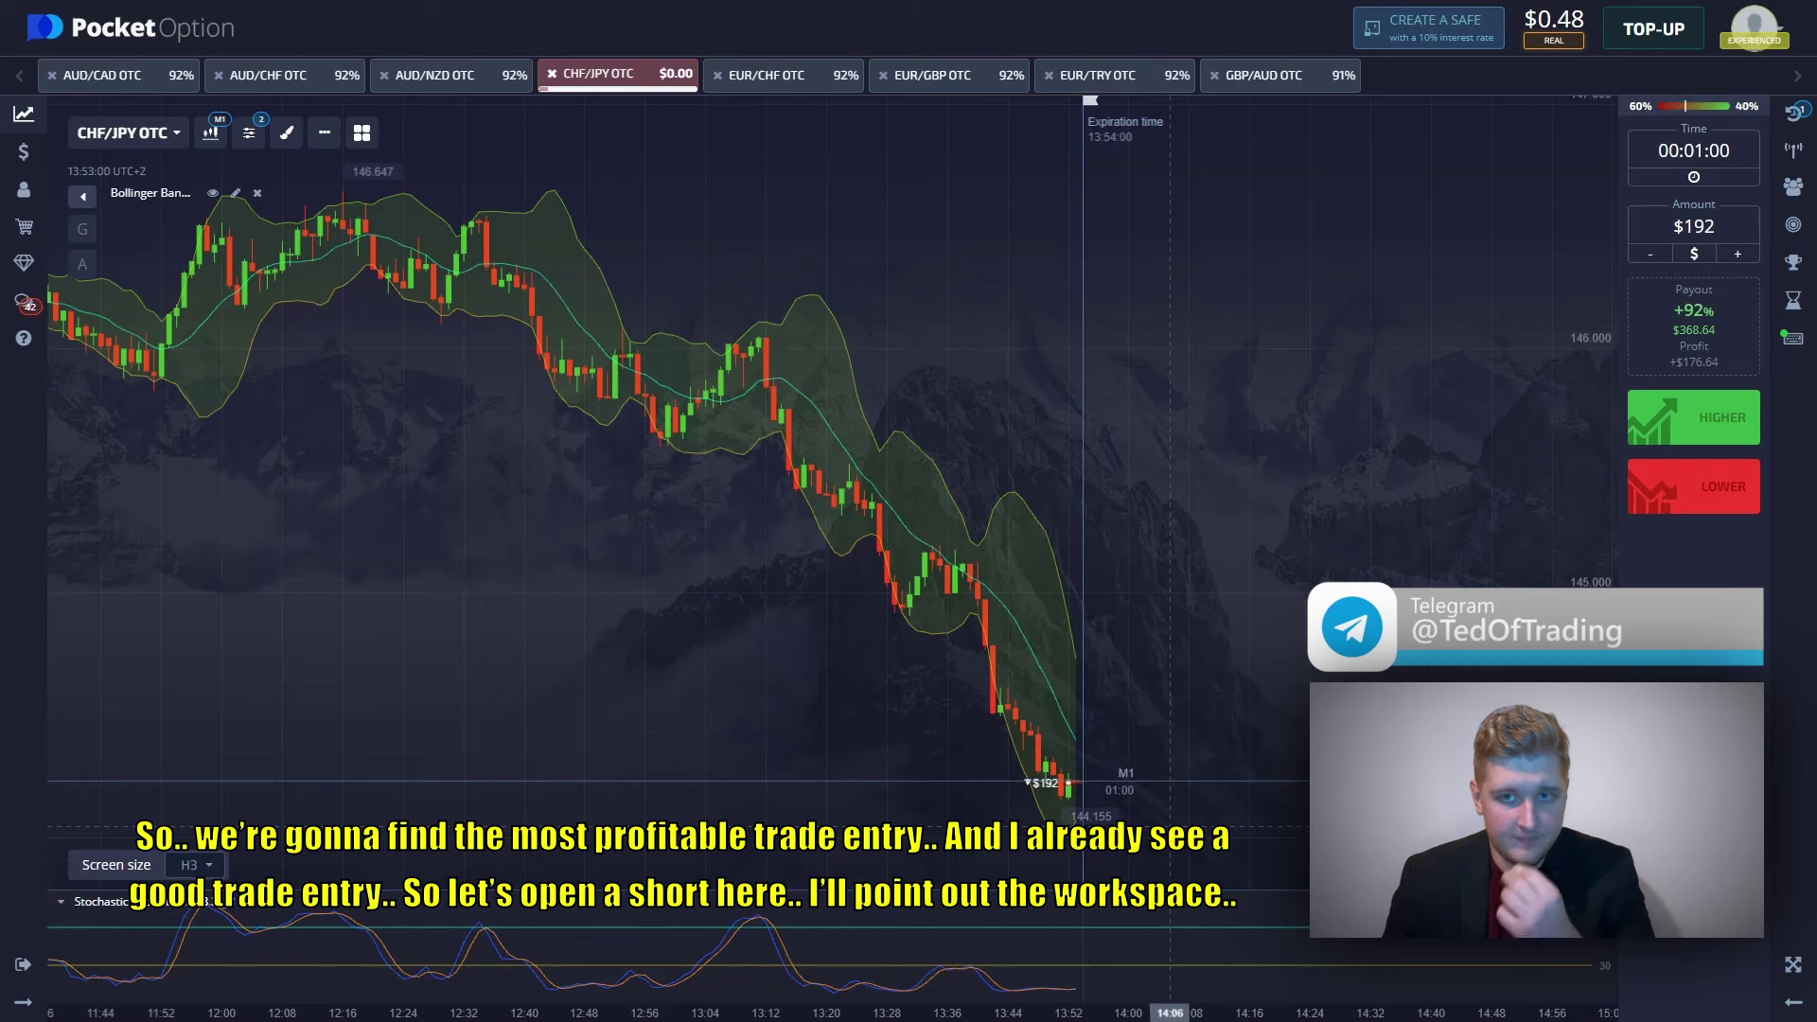
pyautogui.press('Print')
pyautogui.moveTo(71, 107); pyautogui.dragTo(1610, 1003)
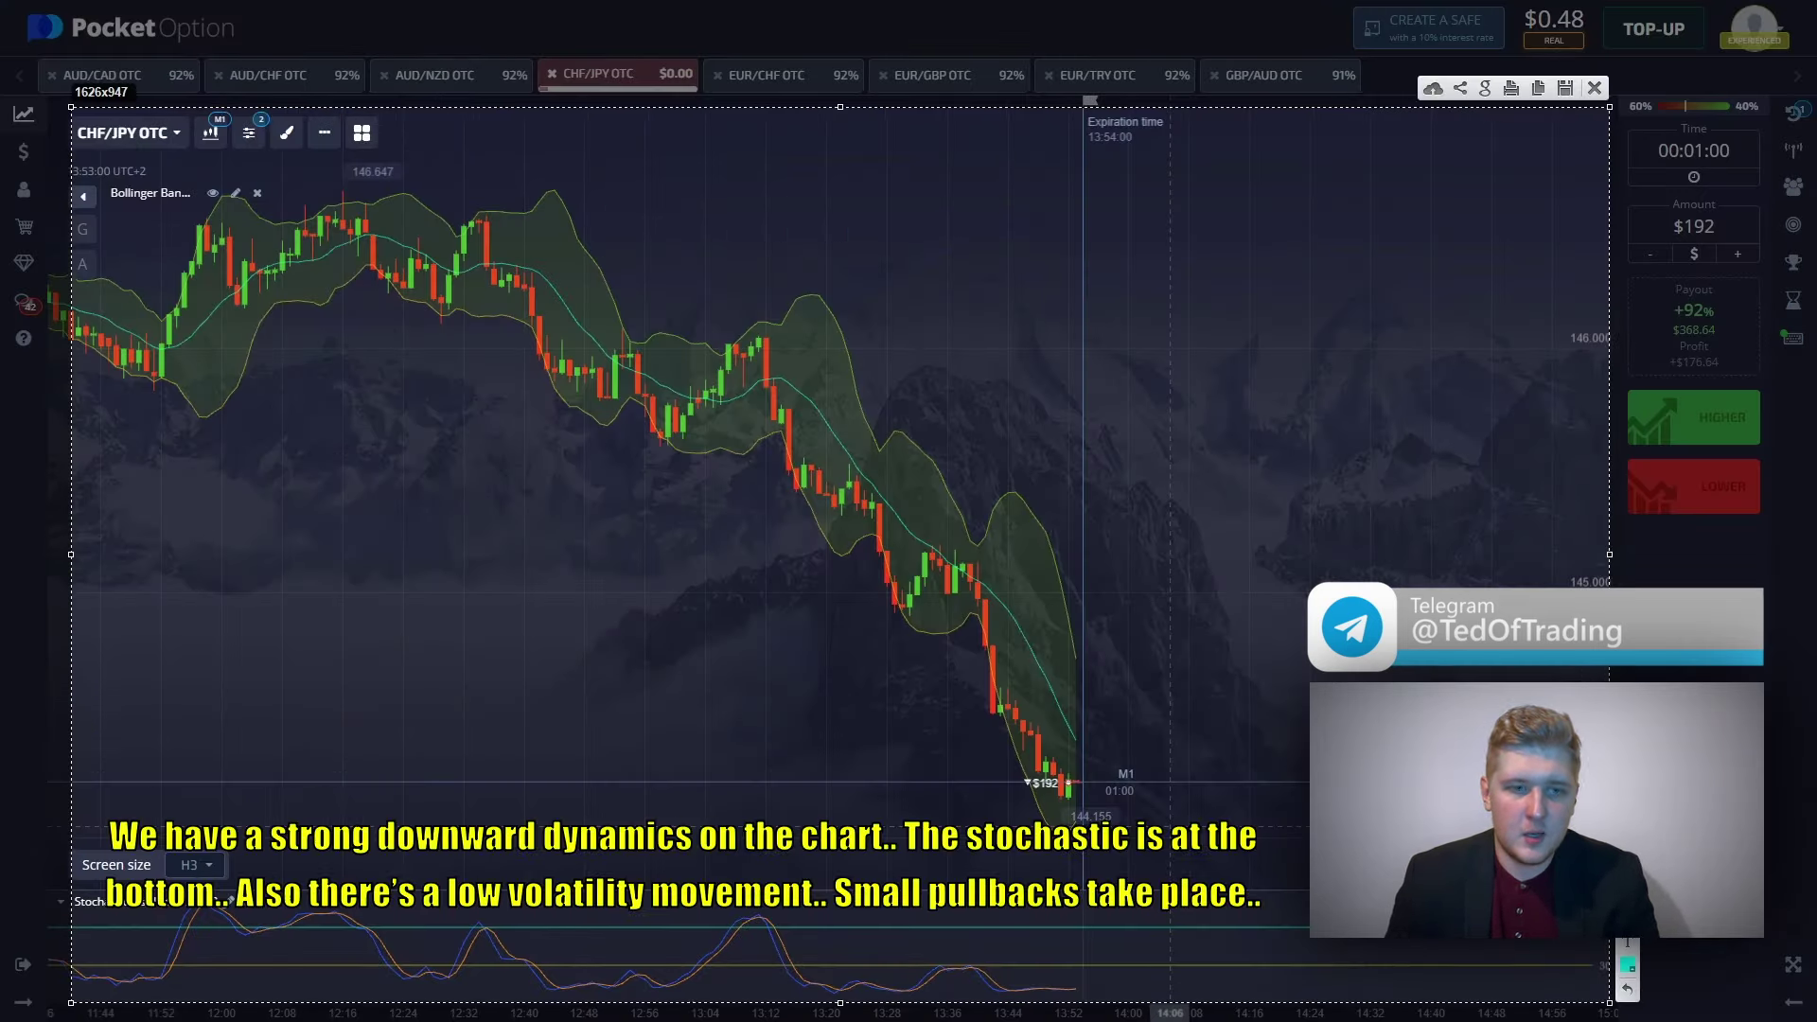
pyautogui.moveTo(830, 975); pyautogui.dragTo(1318, 999)
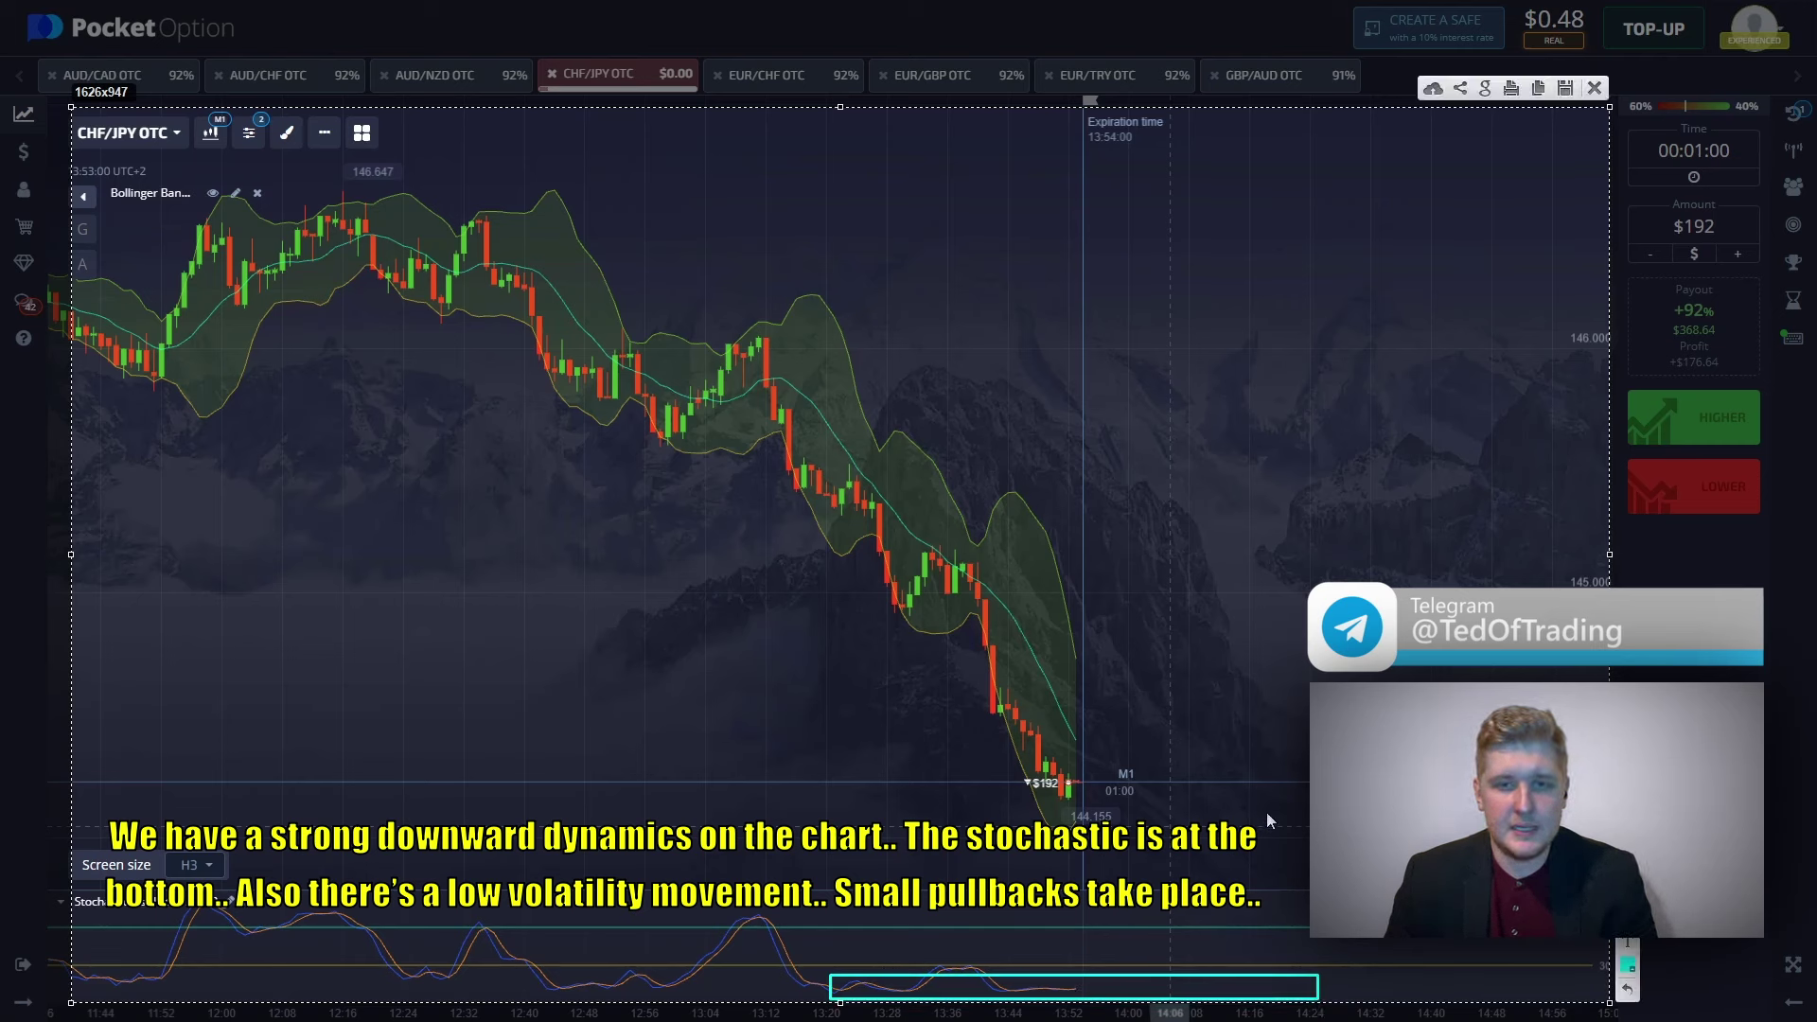
pyautogui.moveTo(1081, 746); pyautogui.dragTo(1037, 801)
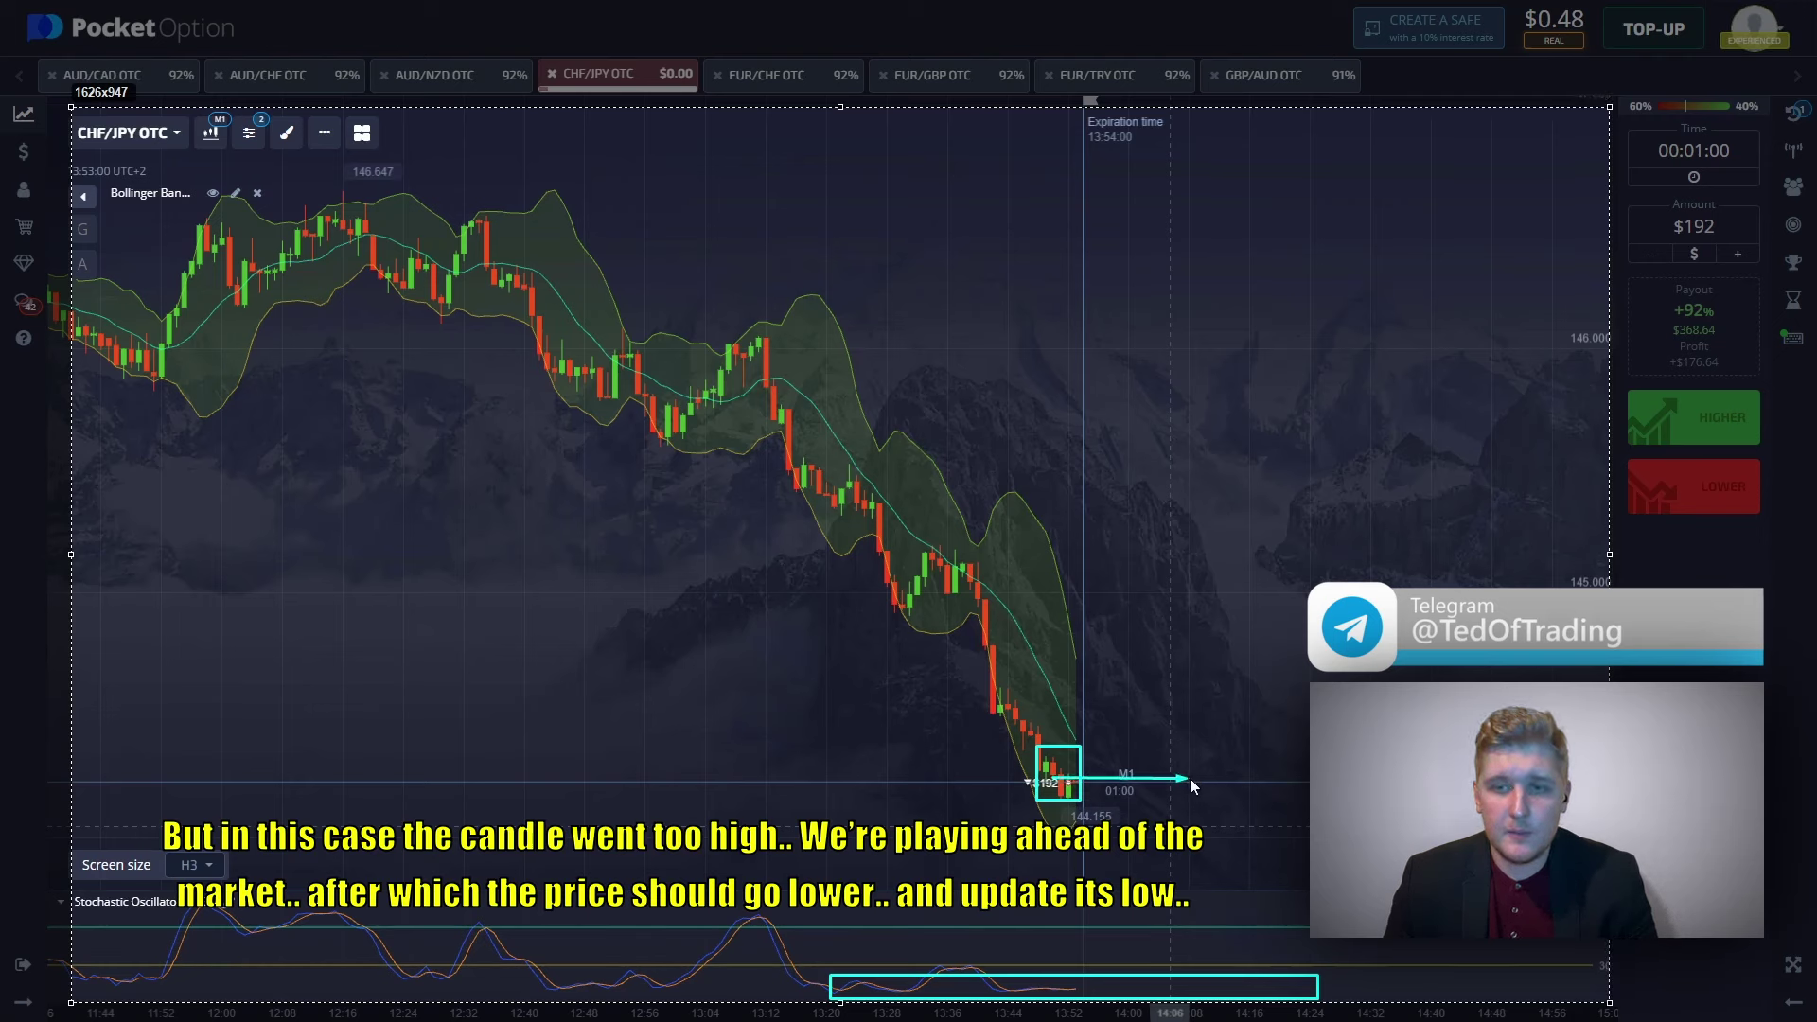
pyautogui.moveTo(1083, 779); pyautogui.dragTo(1156, 874)
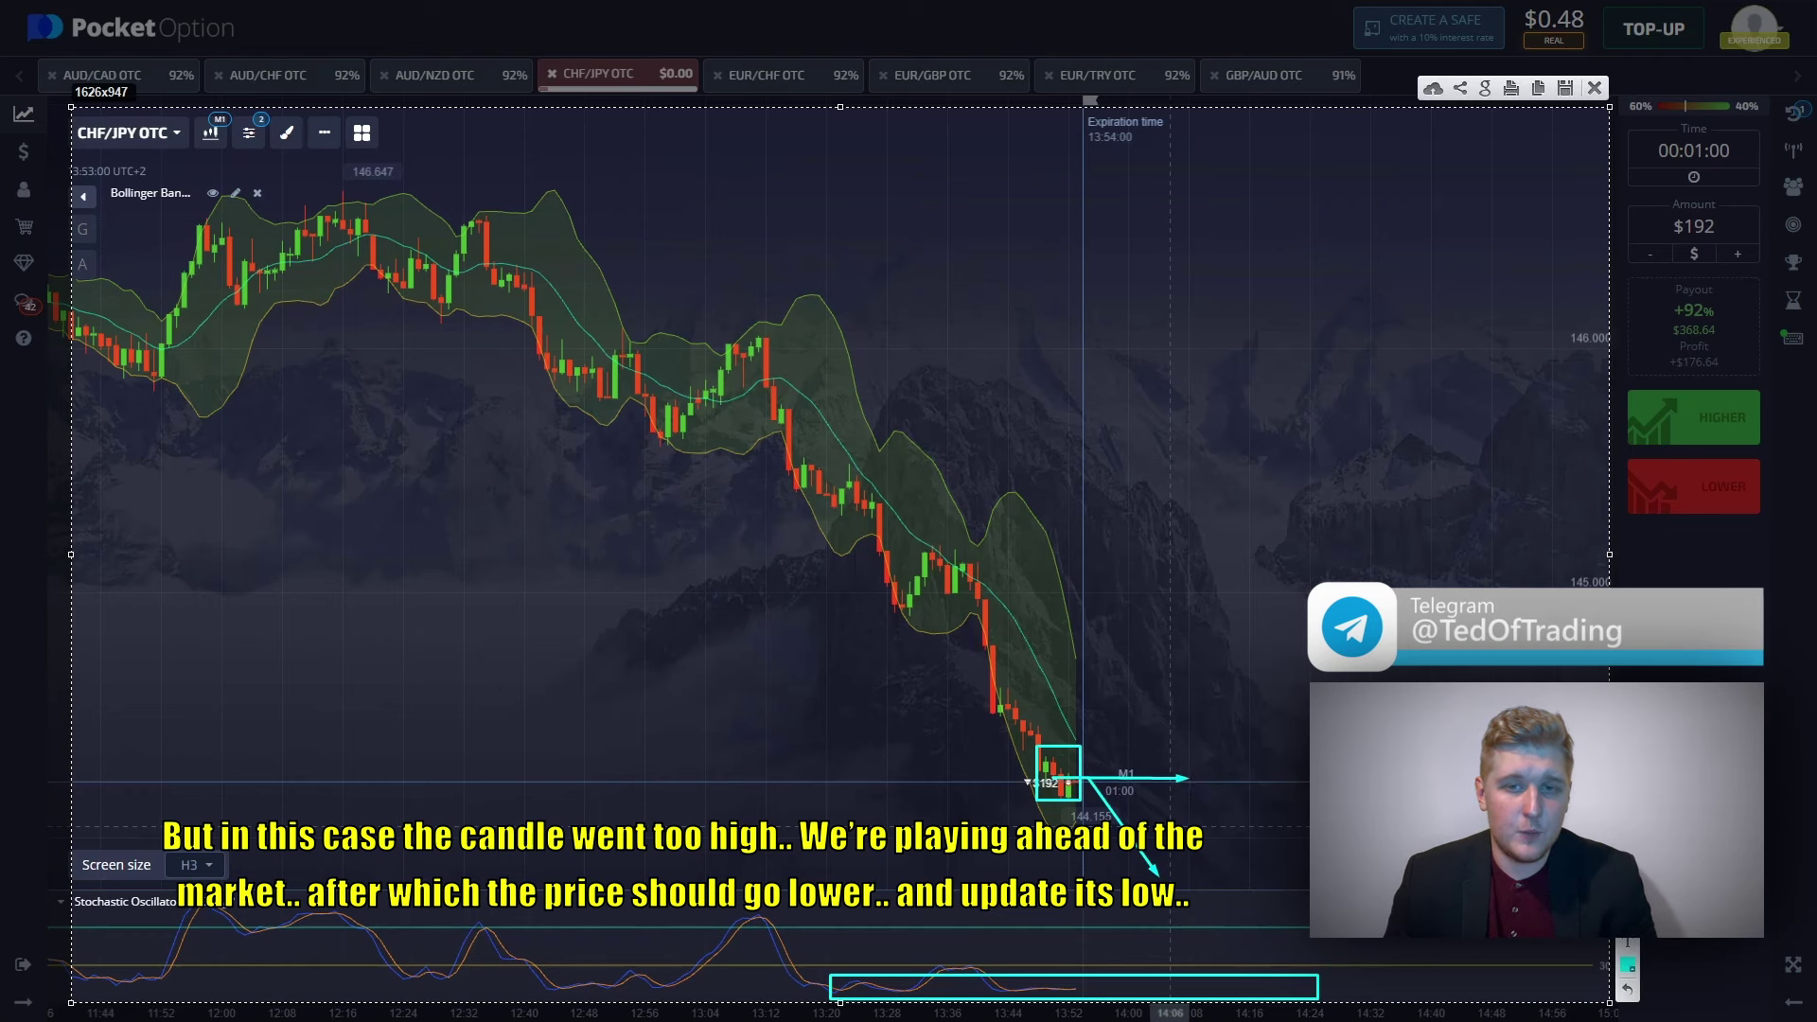
pyautogui.click(1594, 88)
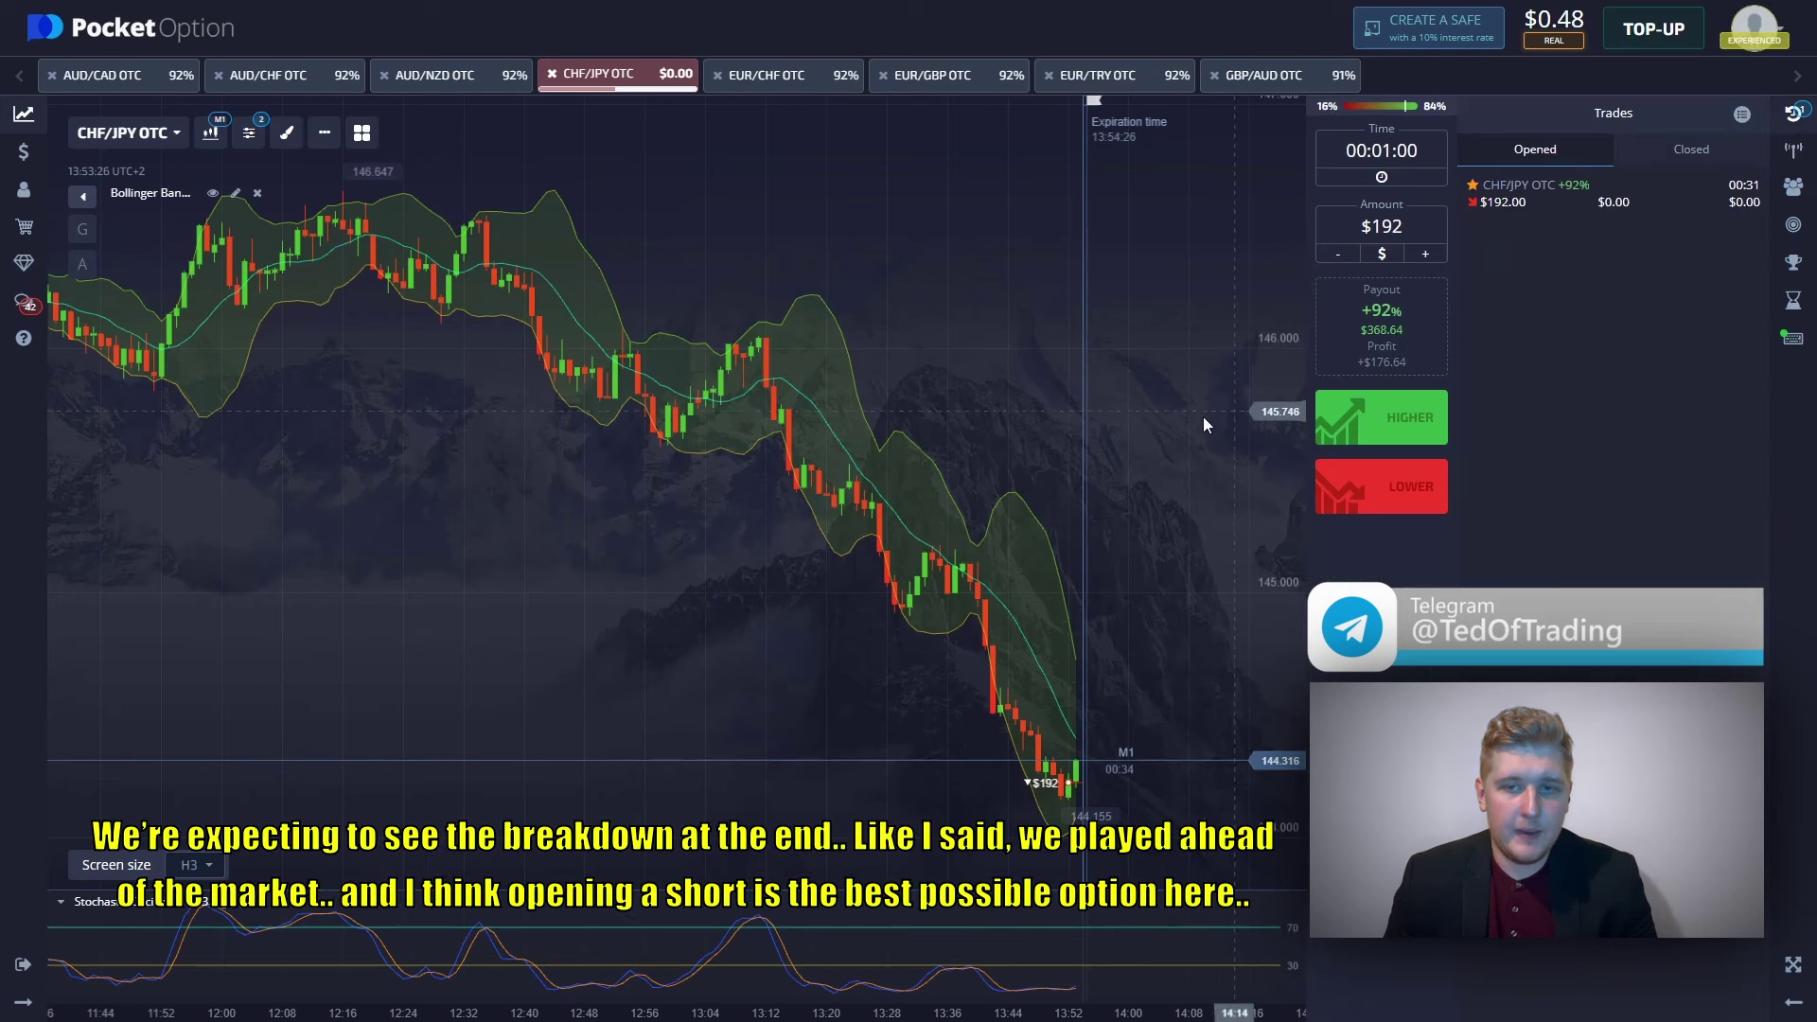
# - Pan the chart to the latest candles while the $192 CHF/JPY short runs to expiry
pyautogui.moveTo(1124, 419); pyautogui.dragTo(1024, 418)
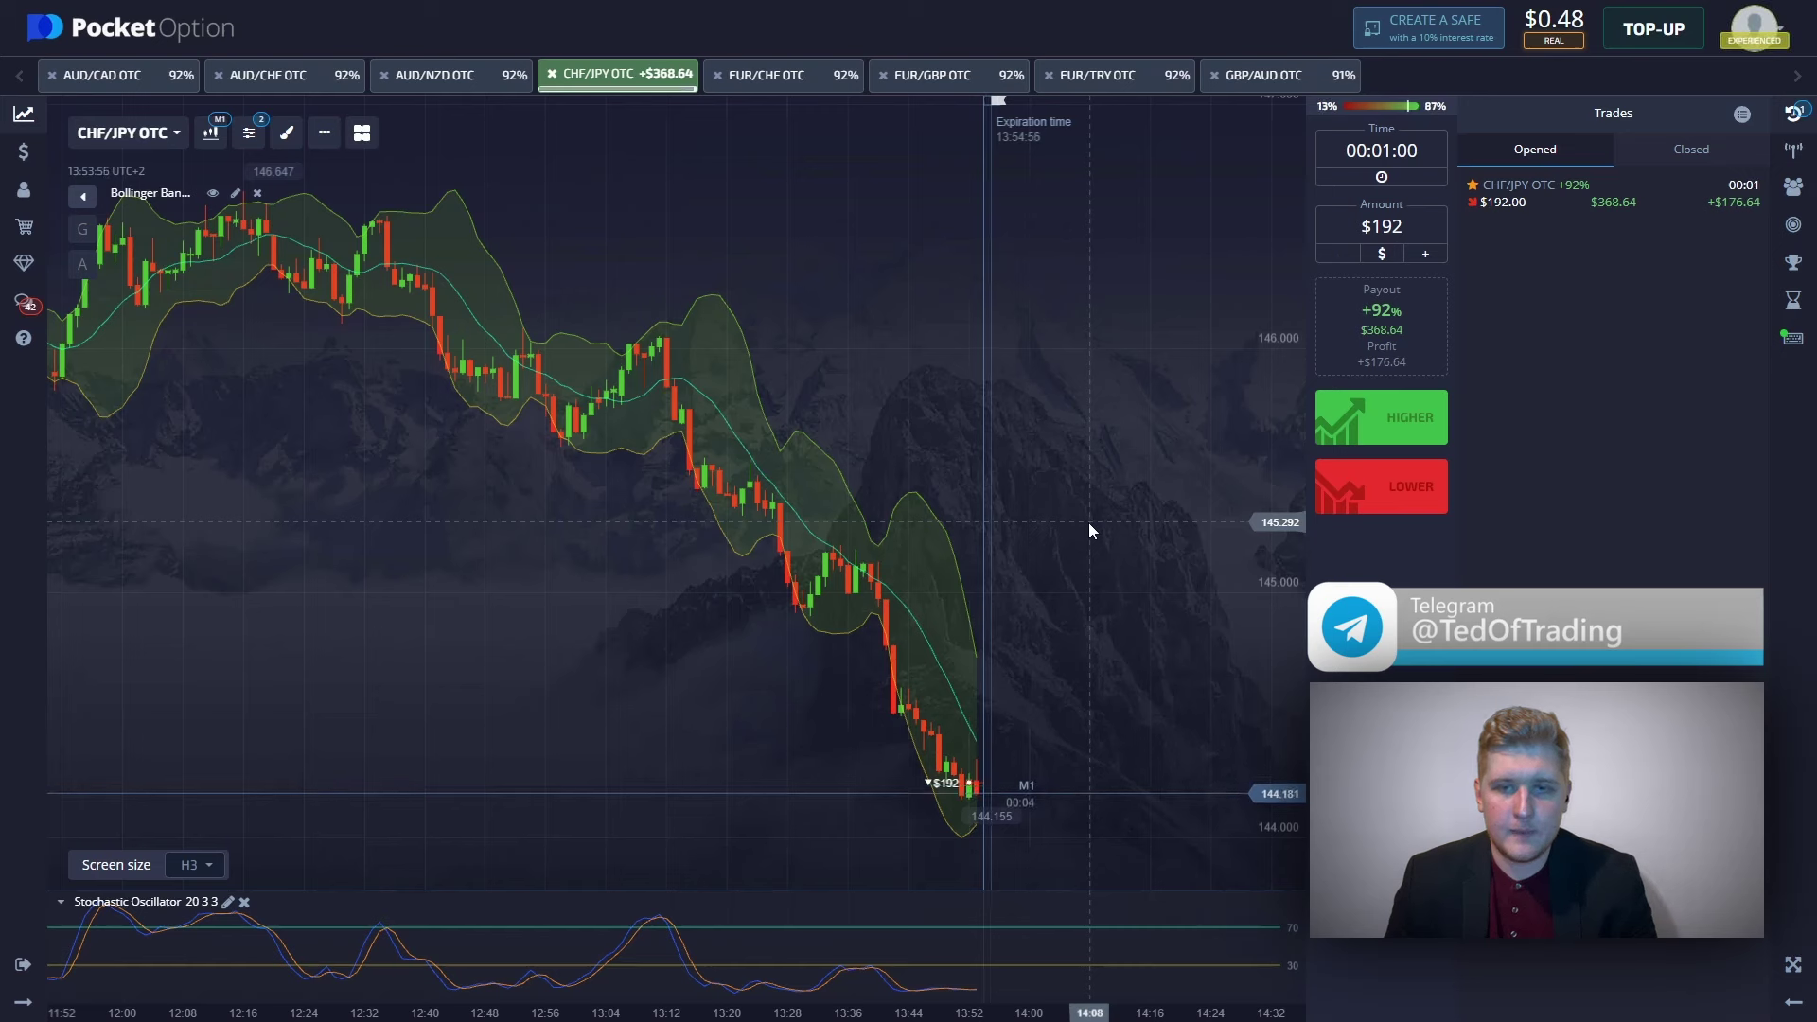
# - Hide the Trades panel, stake the full $369.12 balance, and switch to EUR/TRY OTC
pyautogui.click(1793, 114)
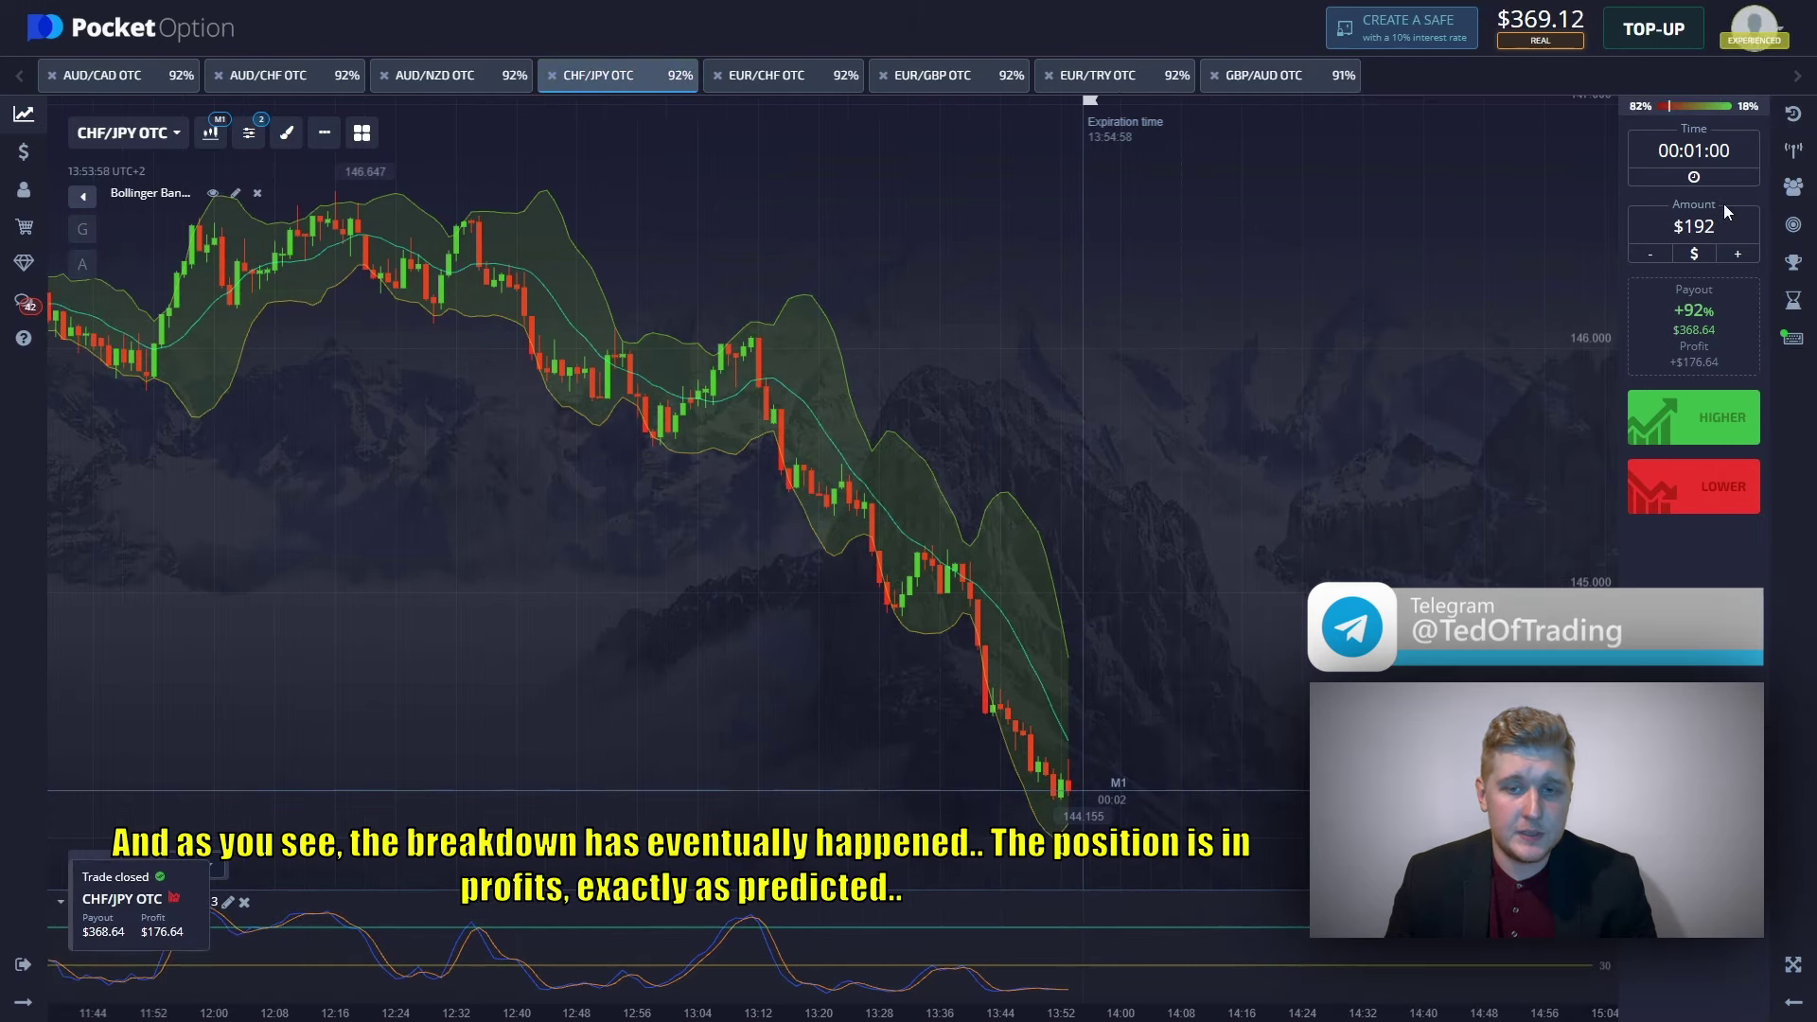
pyautogui.click(1717, 225)
pyautogui.press('BackSpace')
pyautogui.press('BackSpace')
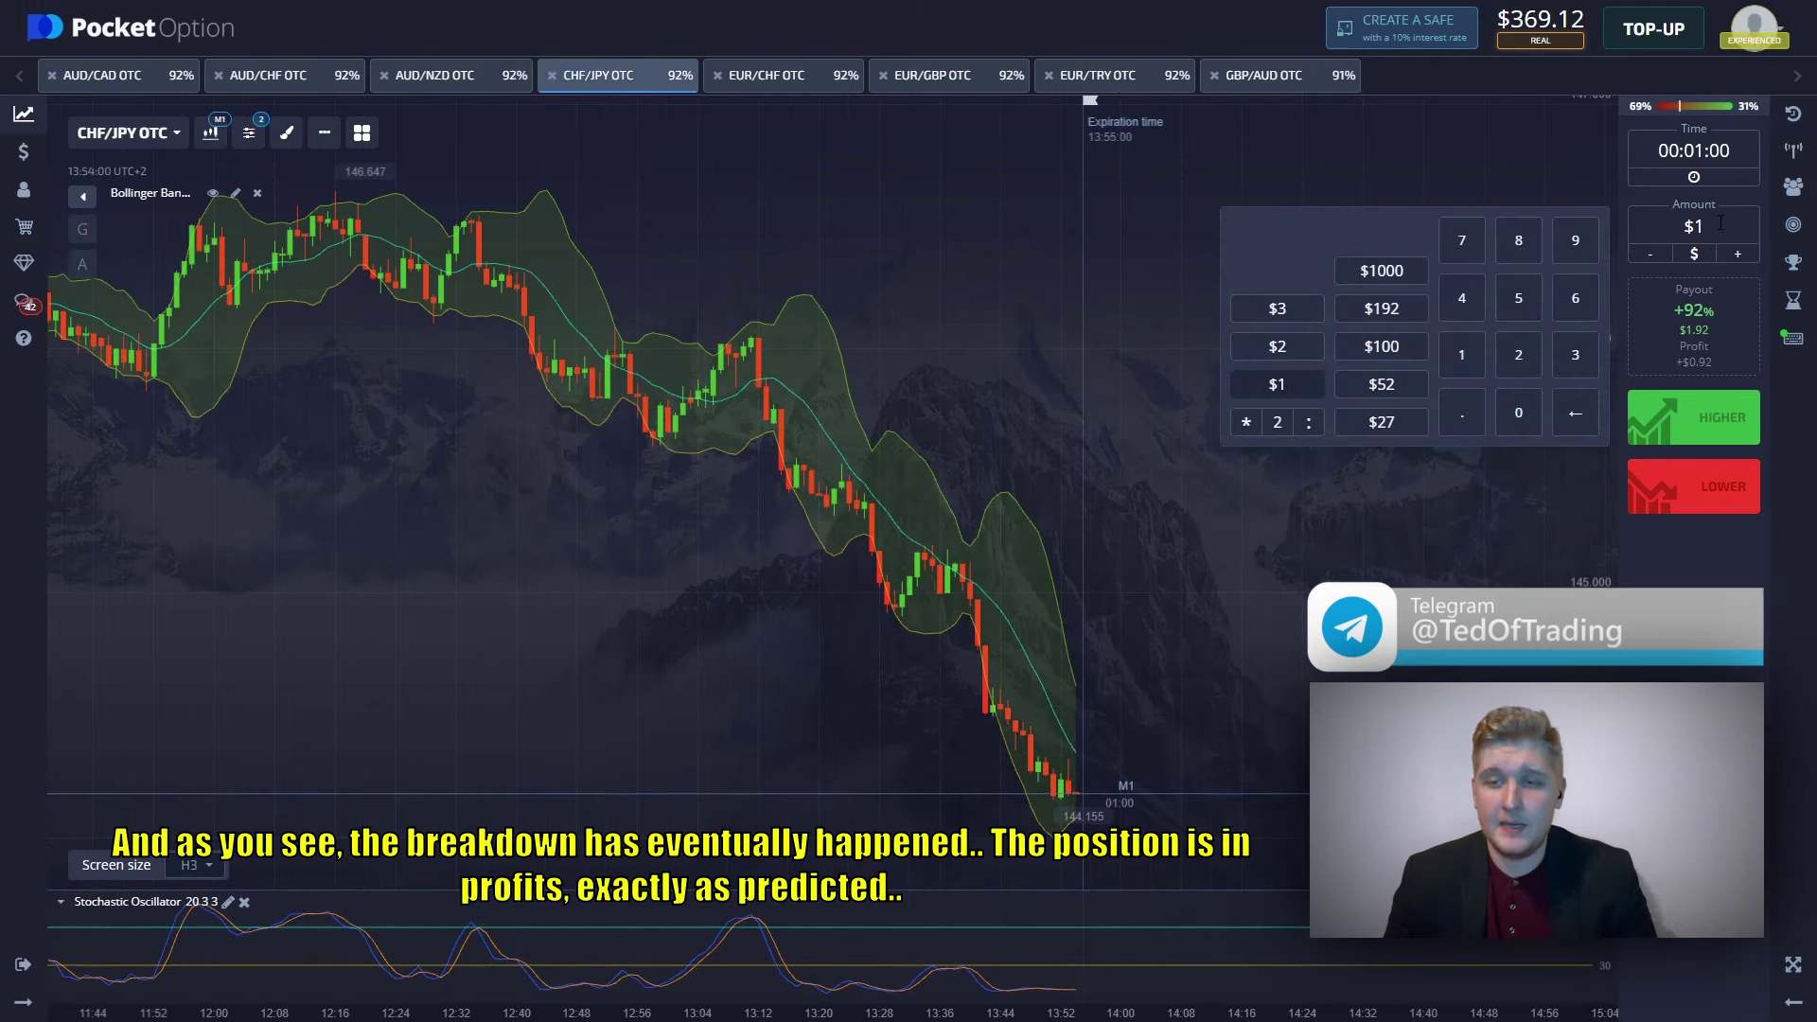
pyautogui.write('369.12')
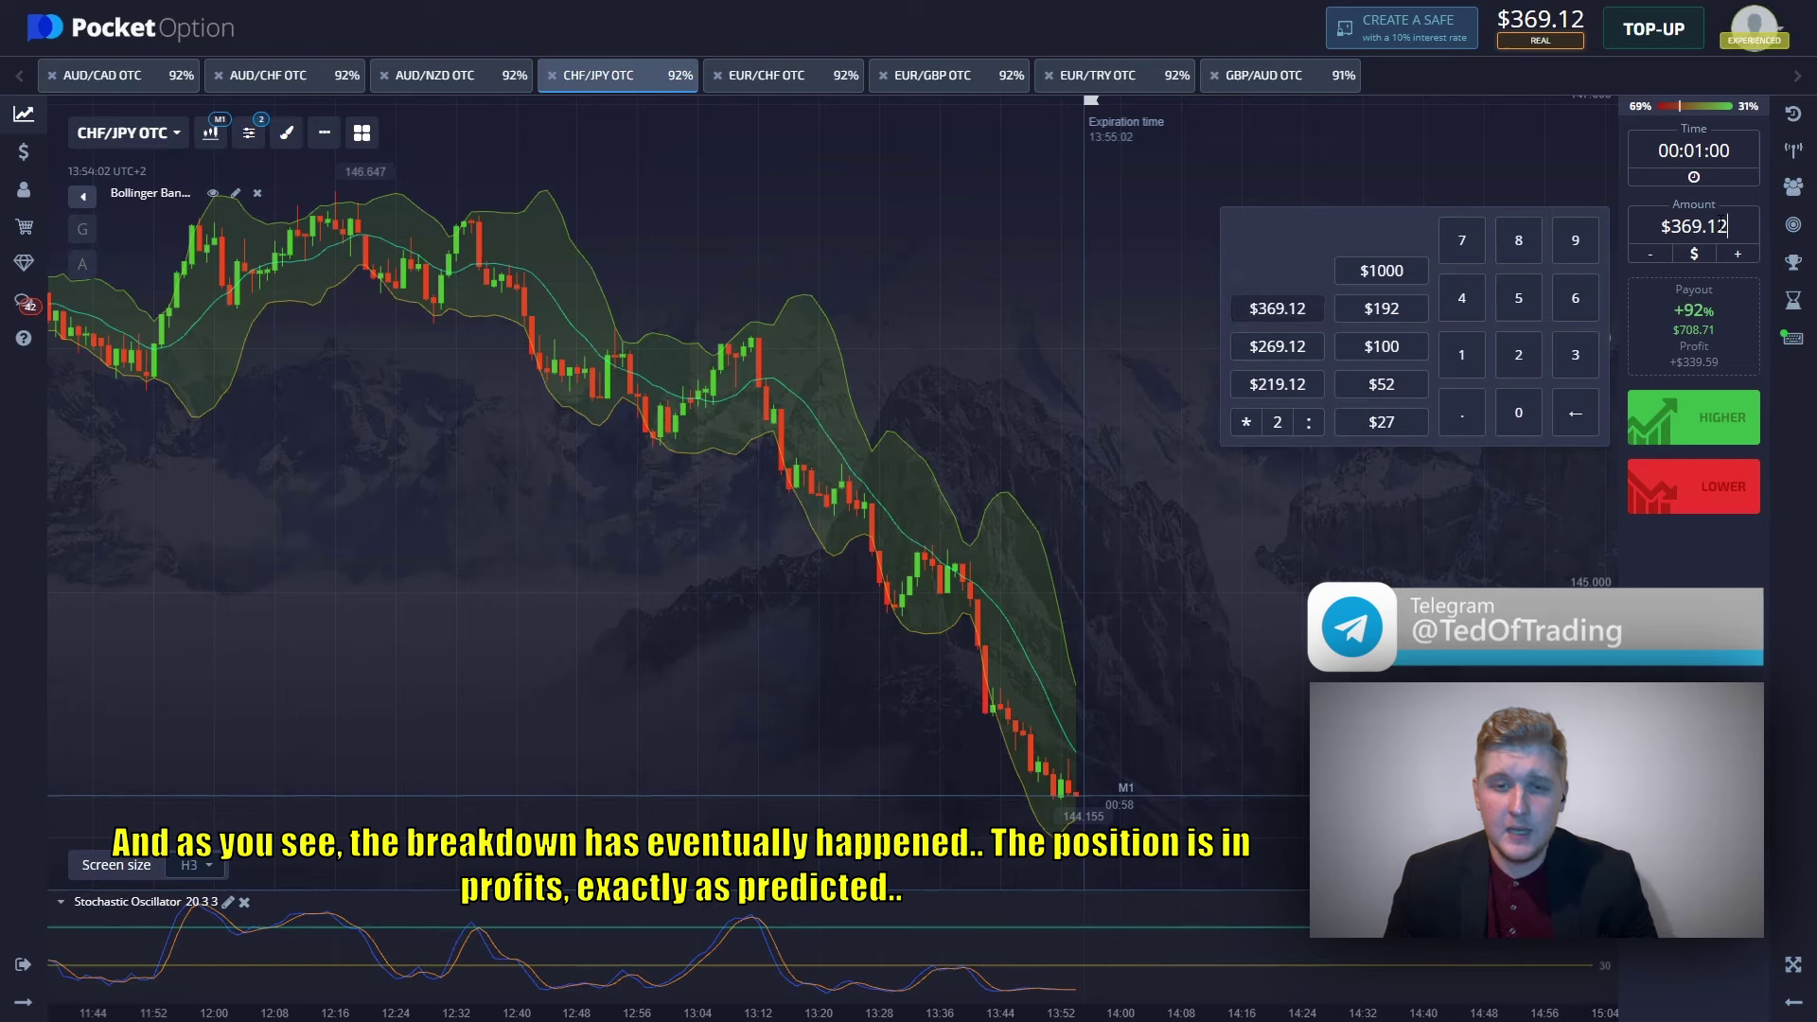
pyautogui.click(1149, 75)
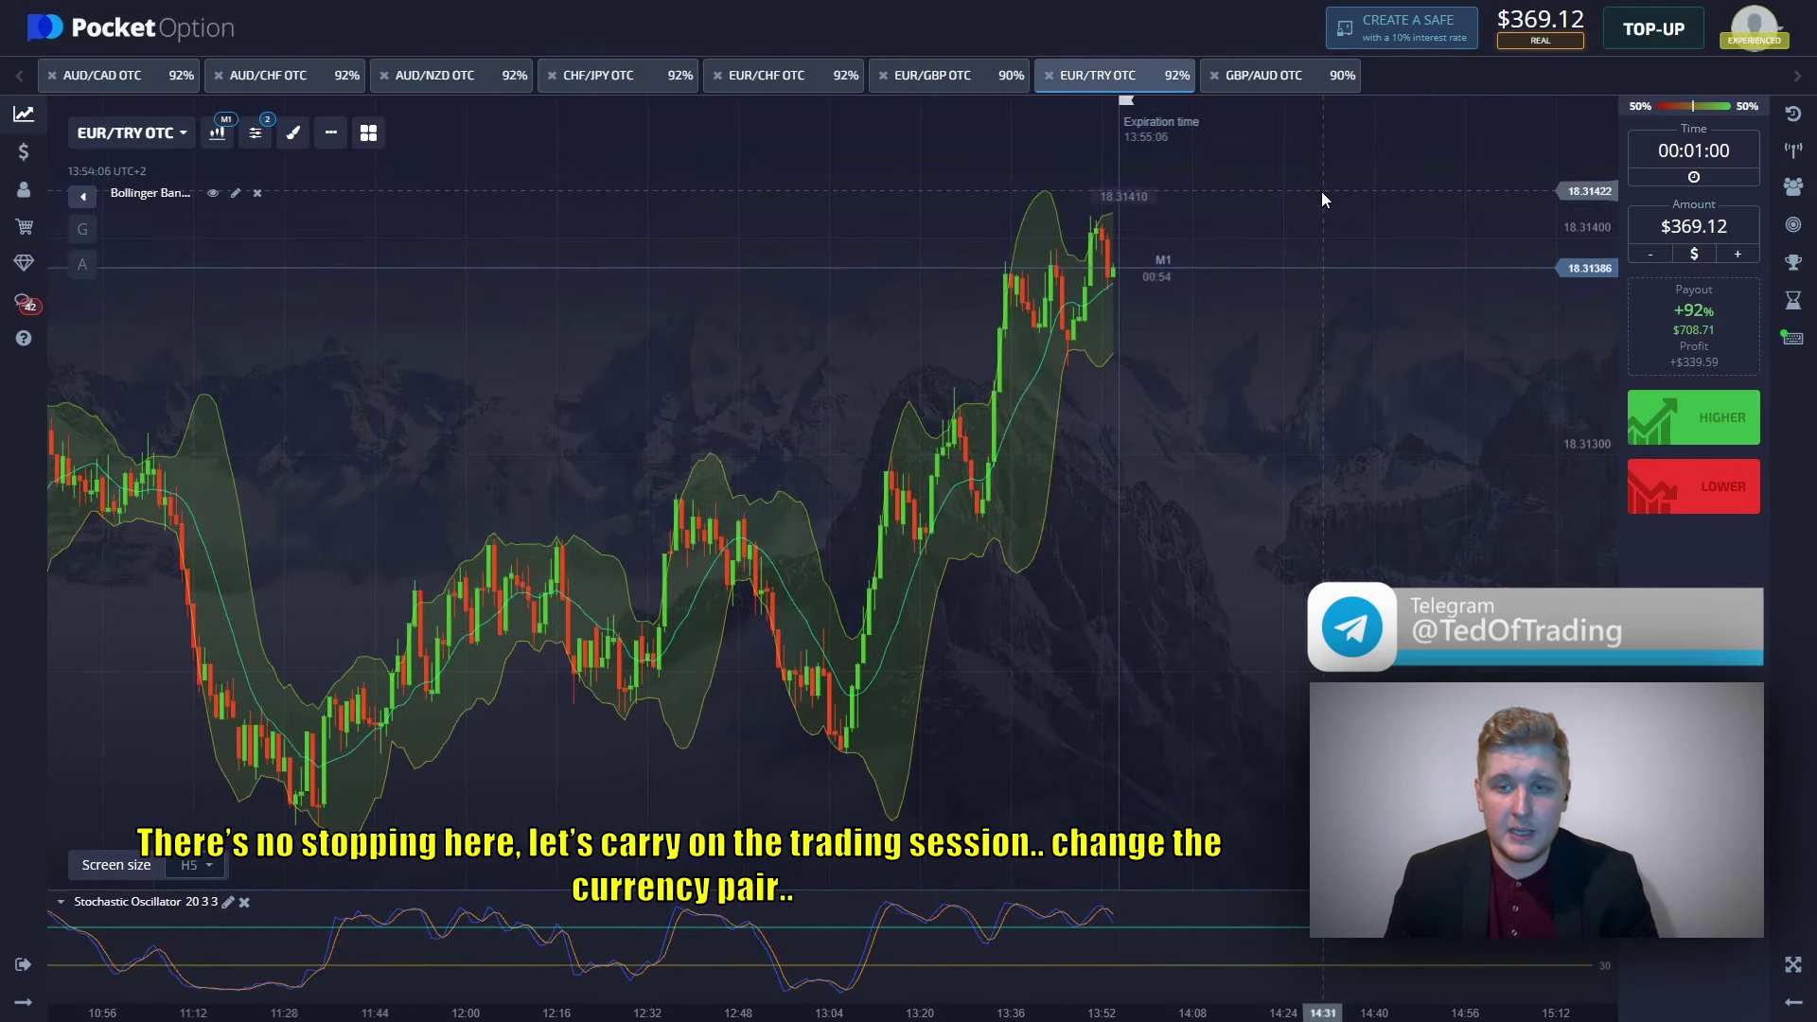